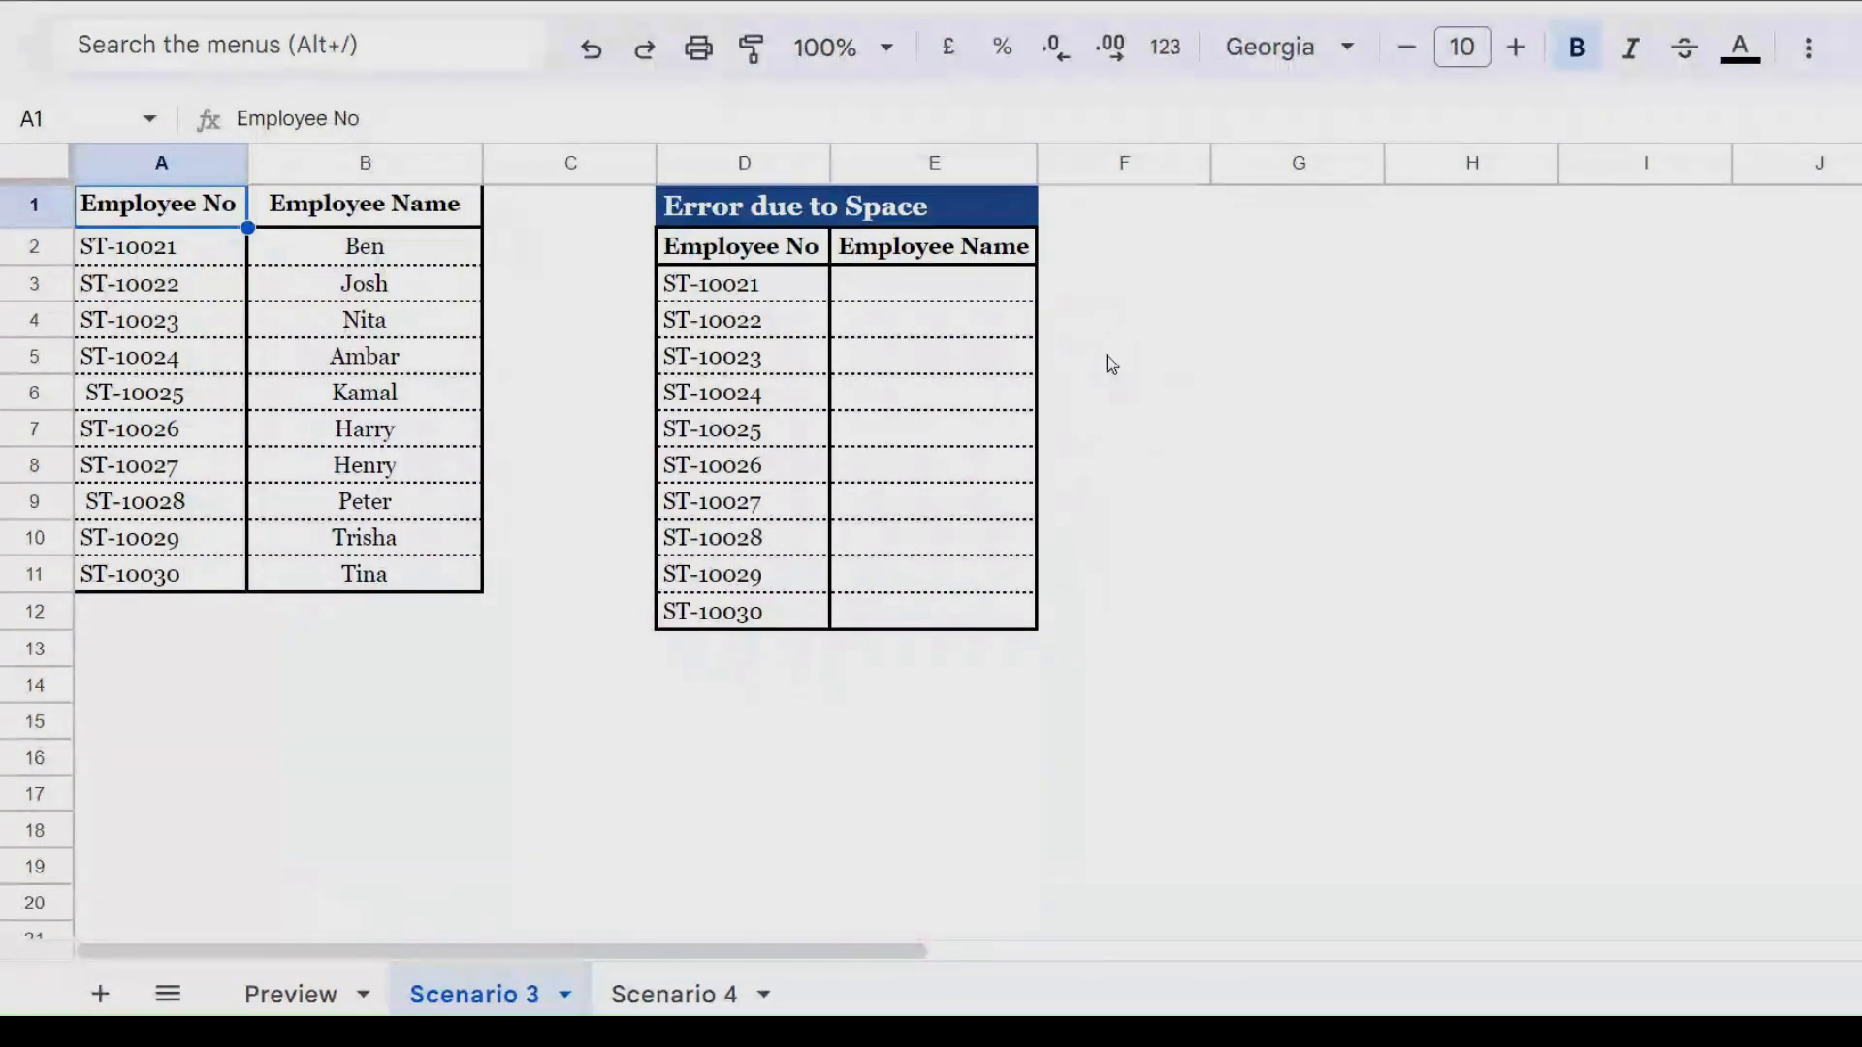
- Begin a VLOOKUP formula in cell E3 with D3 as the search key
left_click(936, 290)
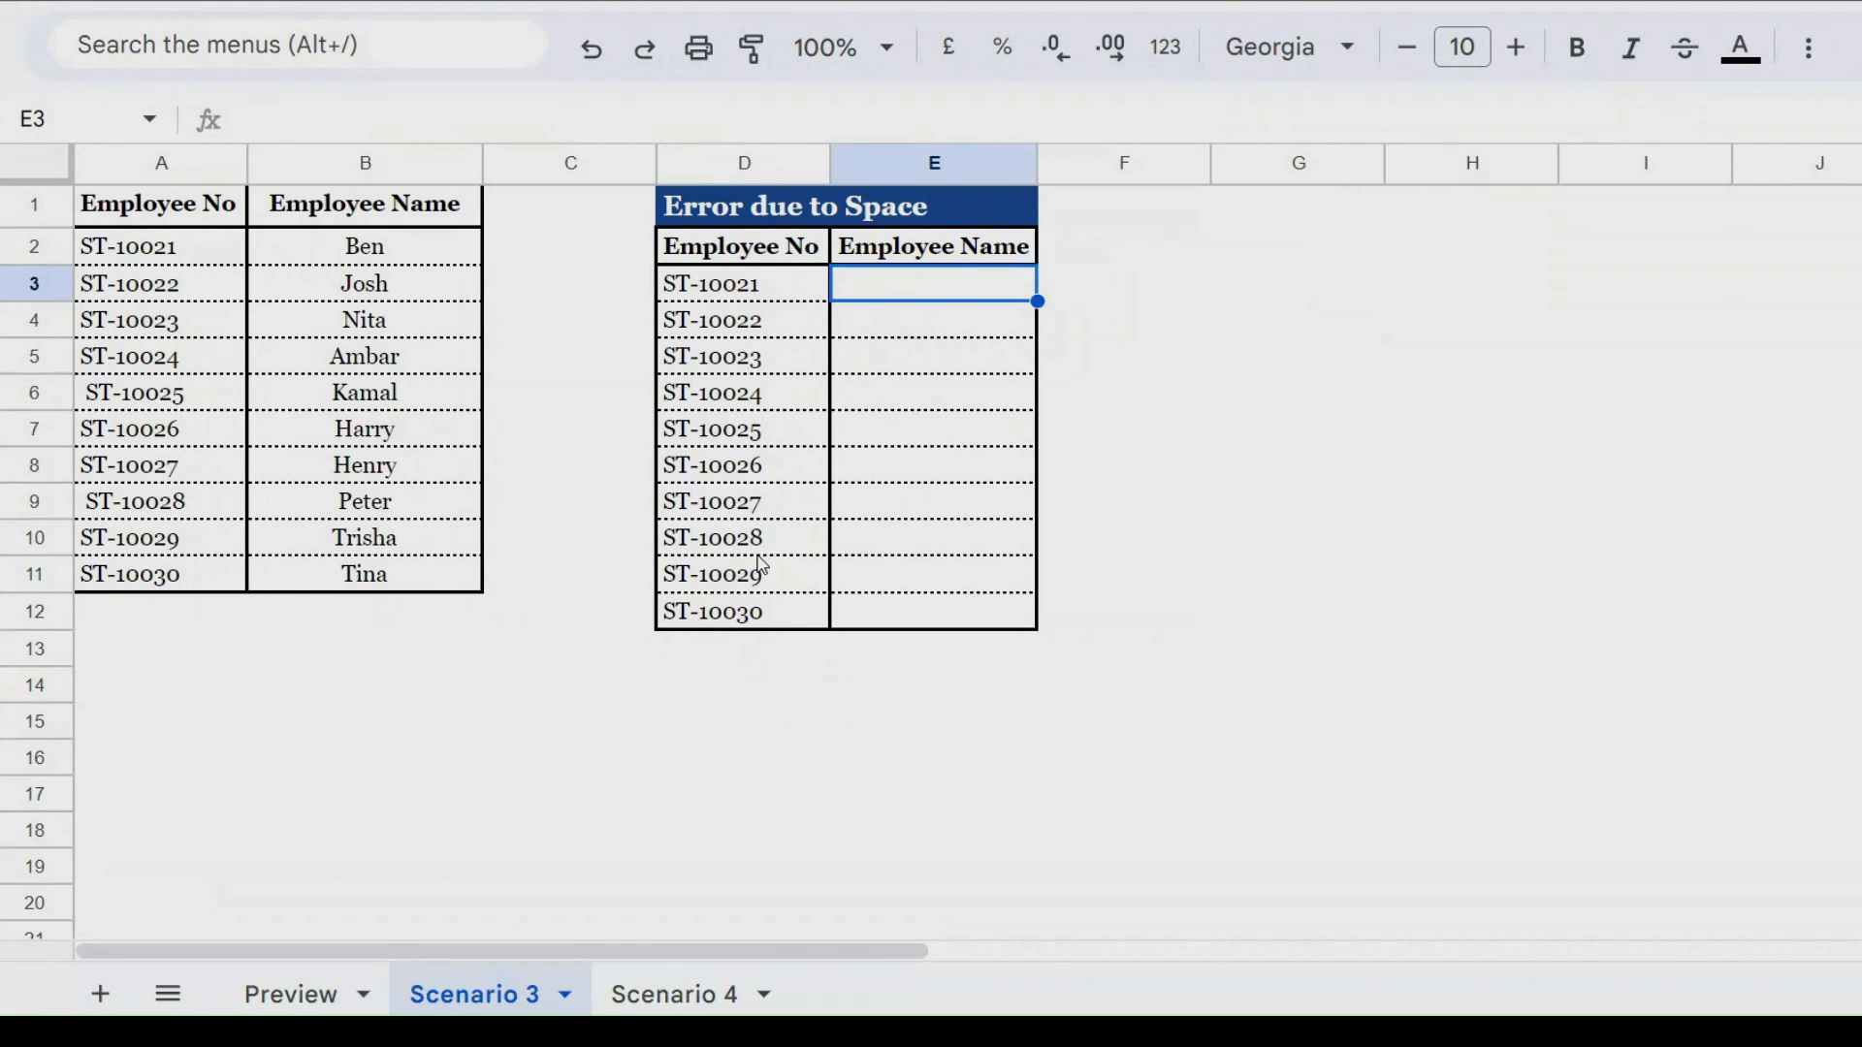
type("=")
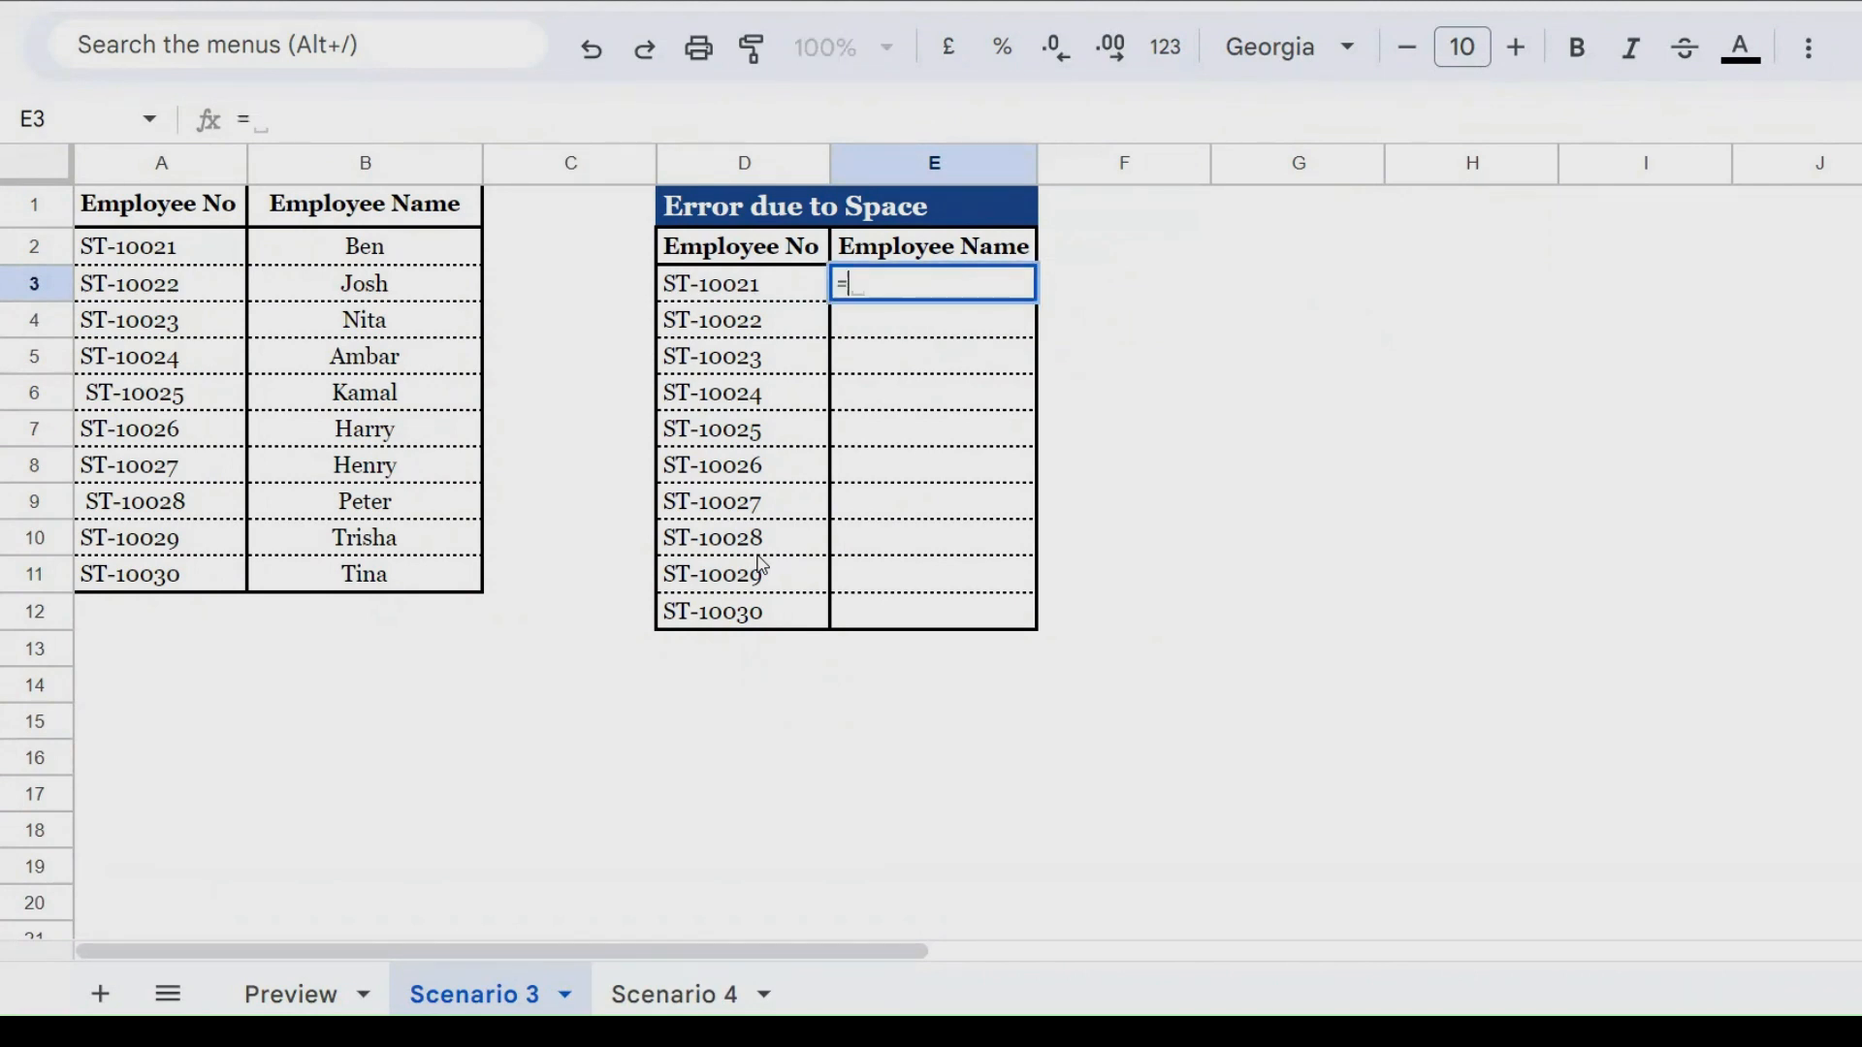
type("Vloo")
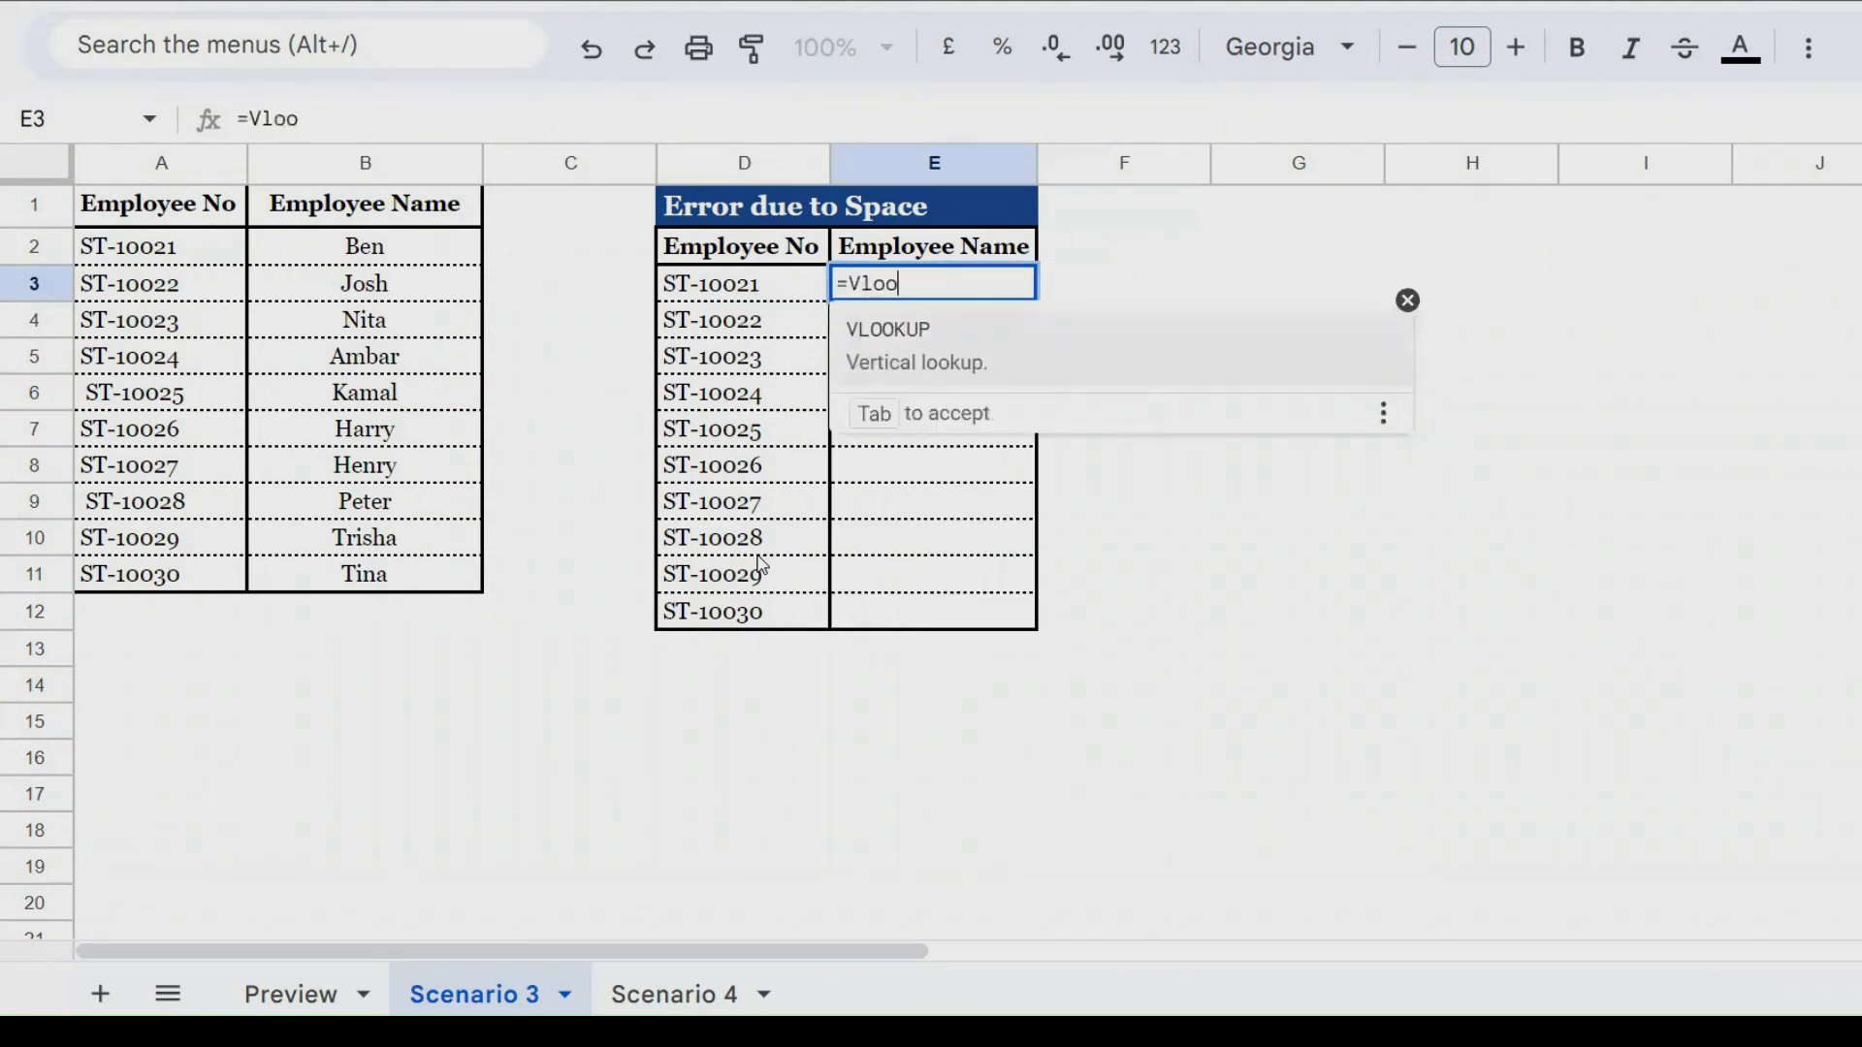
key("Tab")
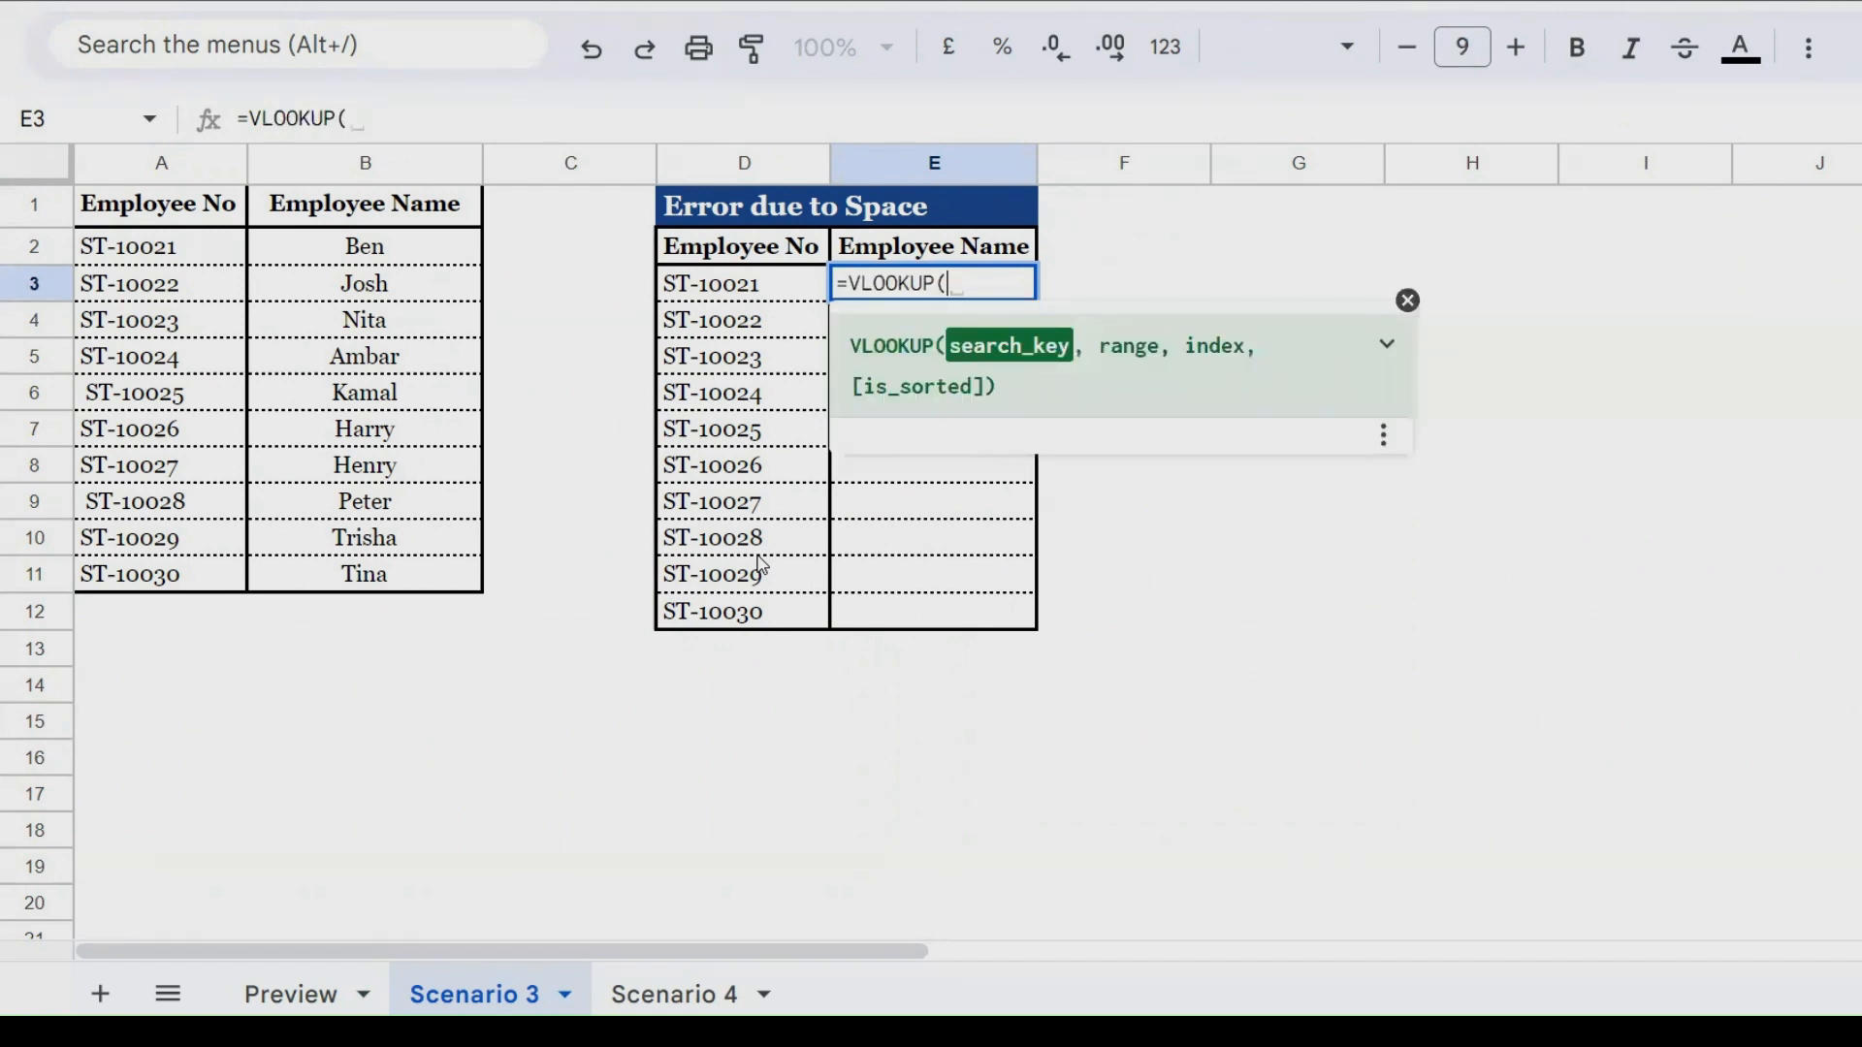
left_click(712, 292)
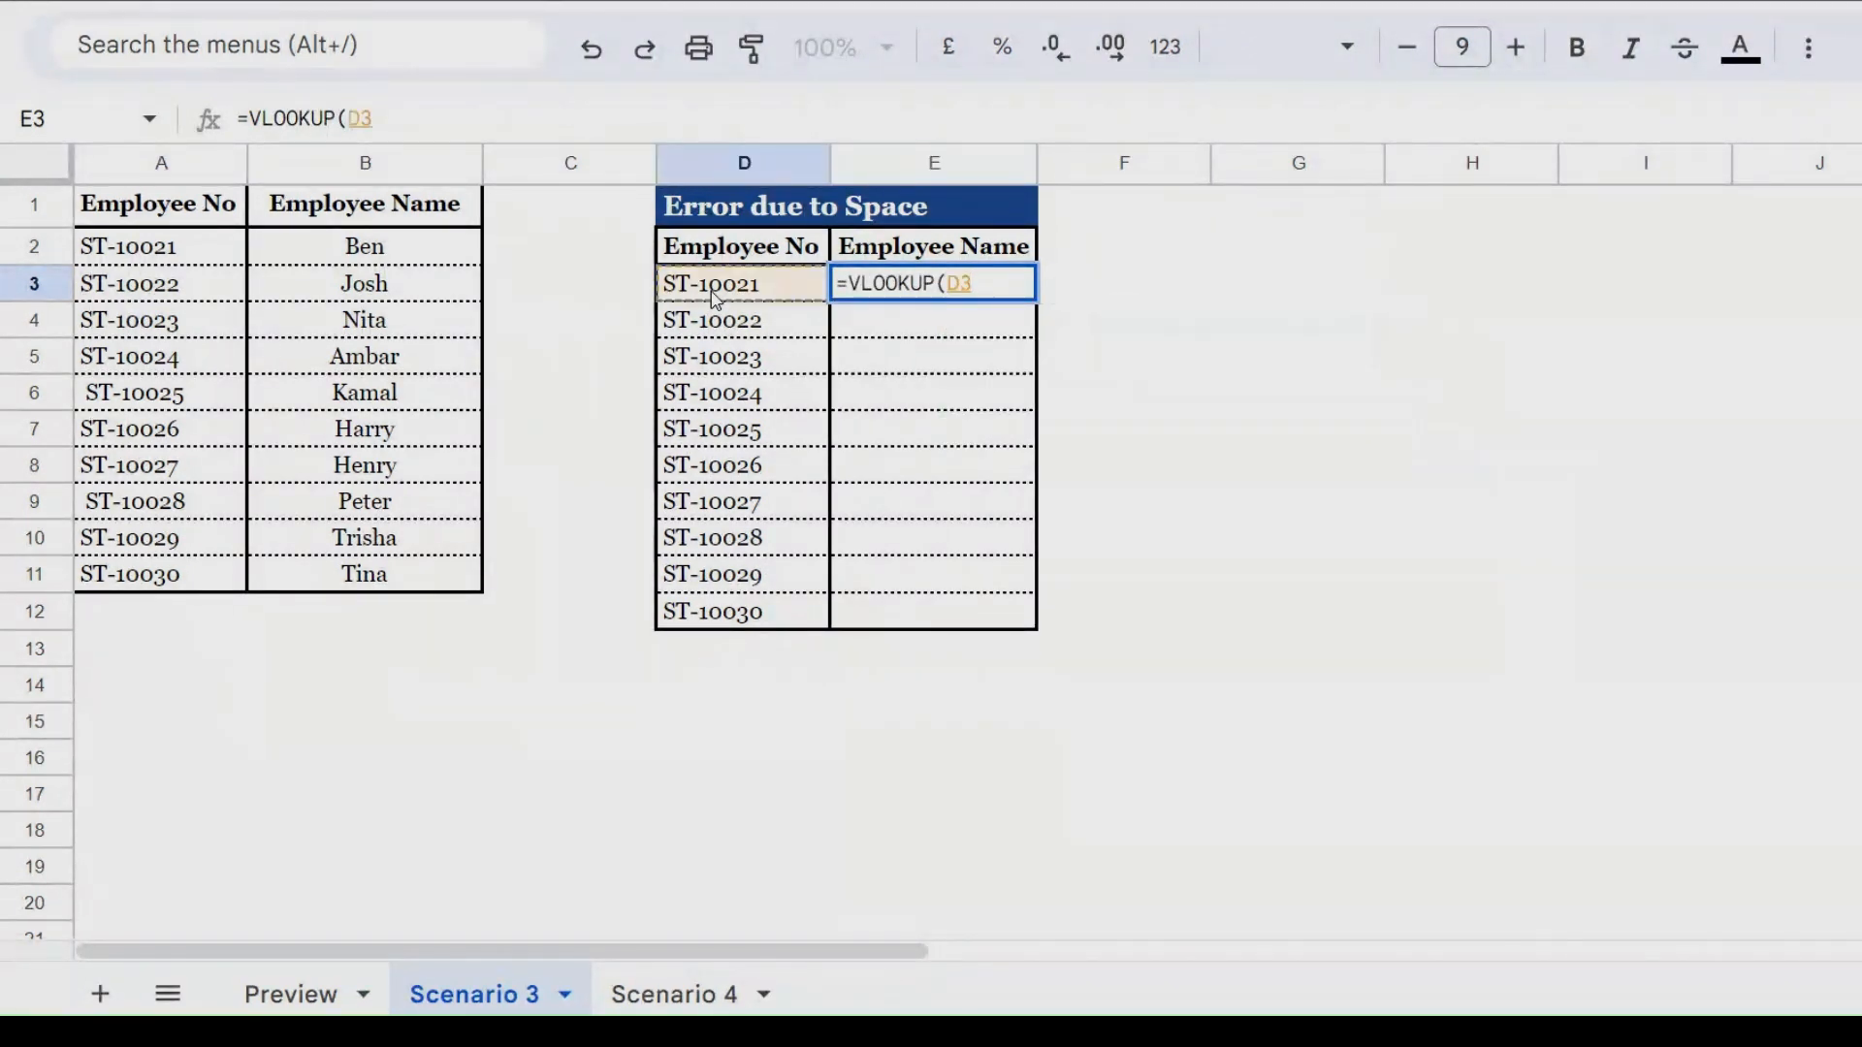
type(",")
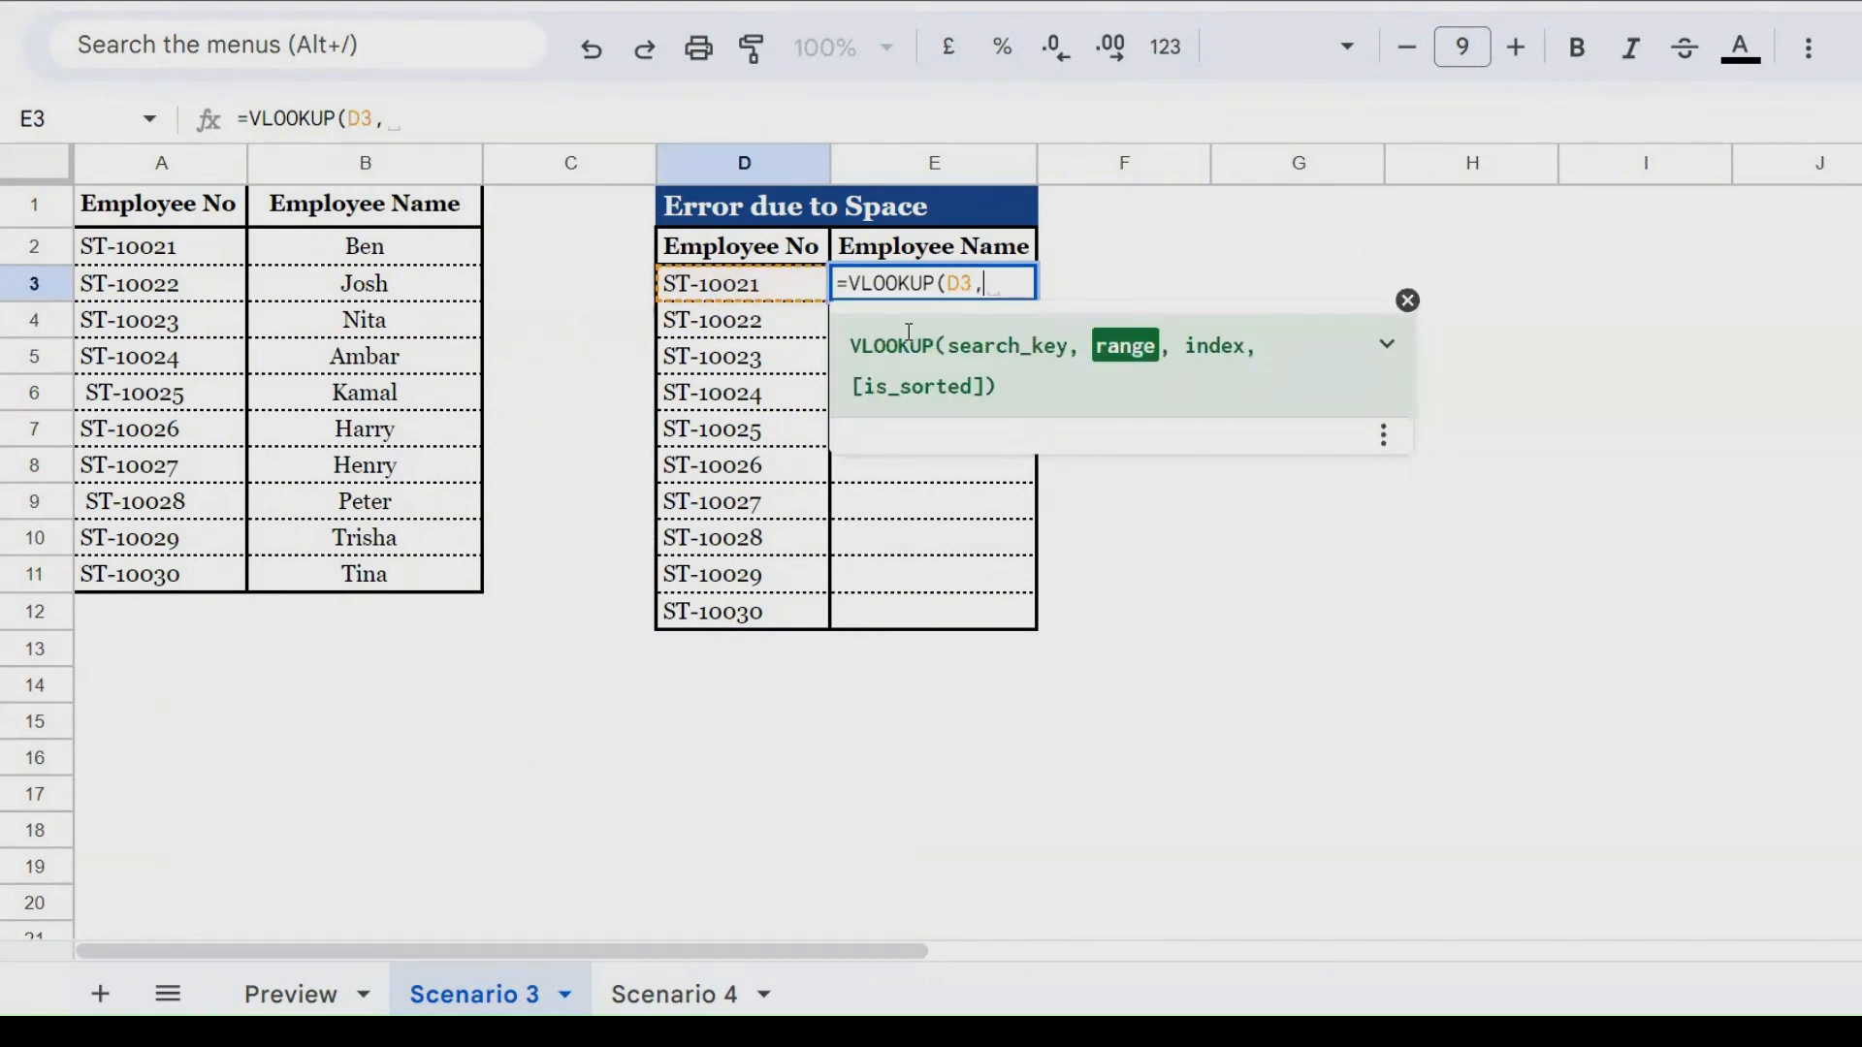
- Complete the E3 lookup with the absolute range $A$1:$B$11, column index 2 and 0 for an exact match
left_click(110, 221)
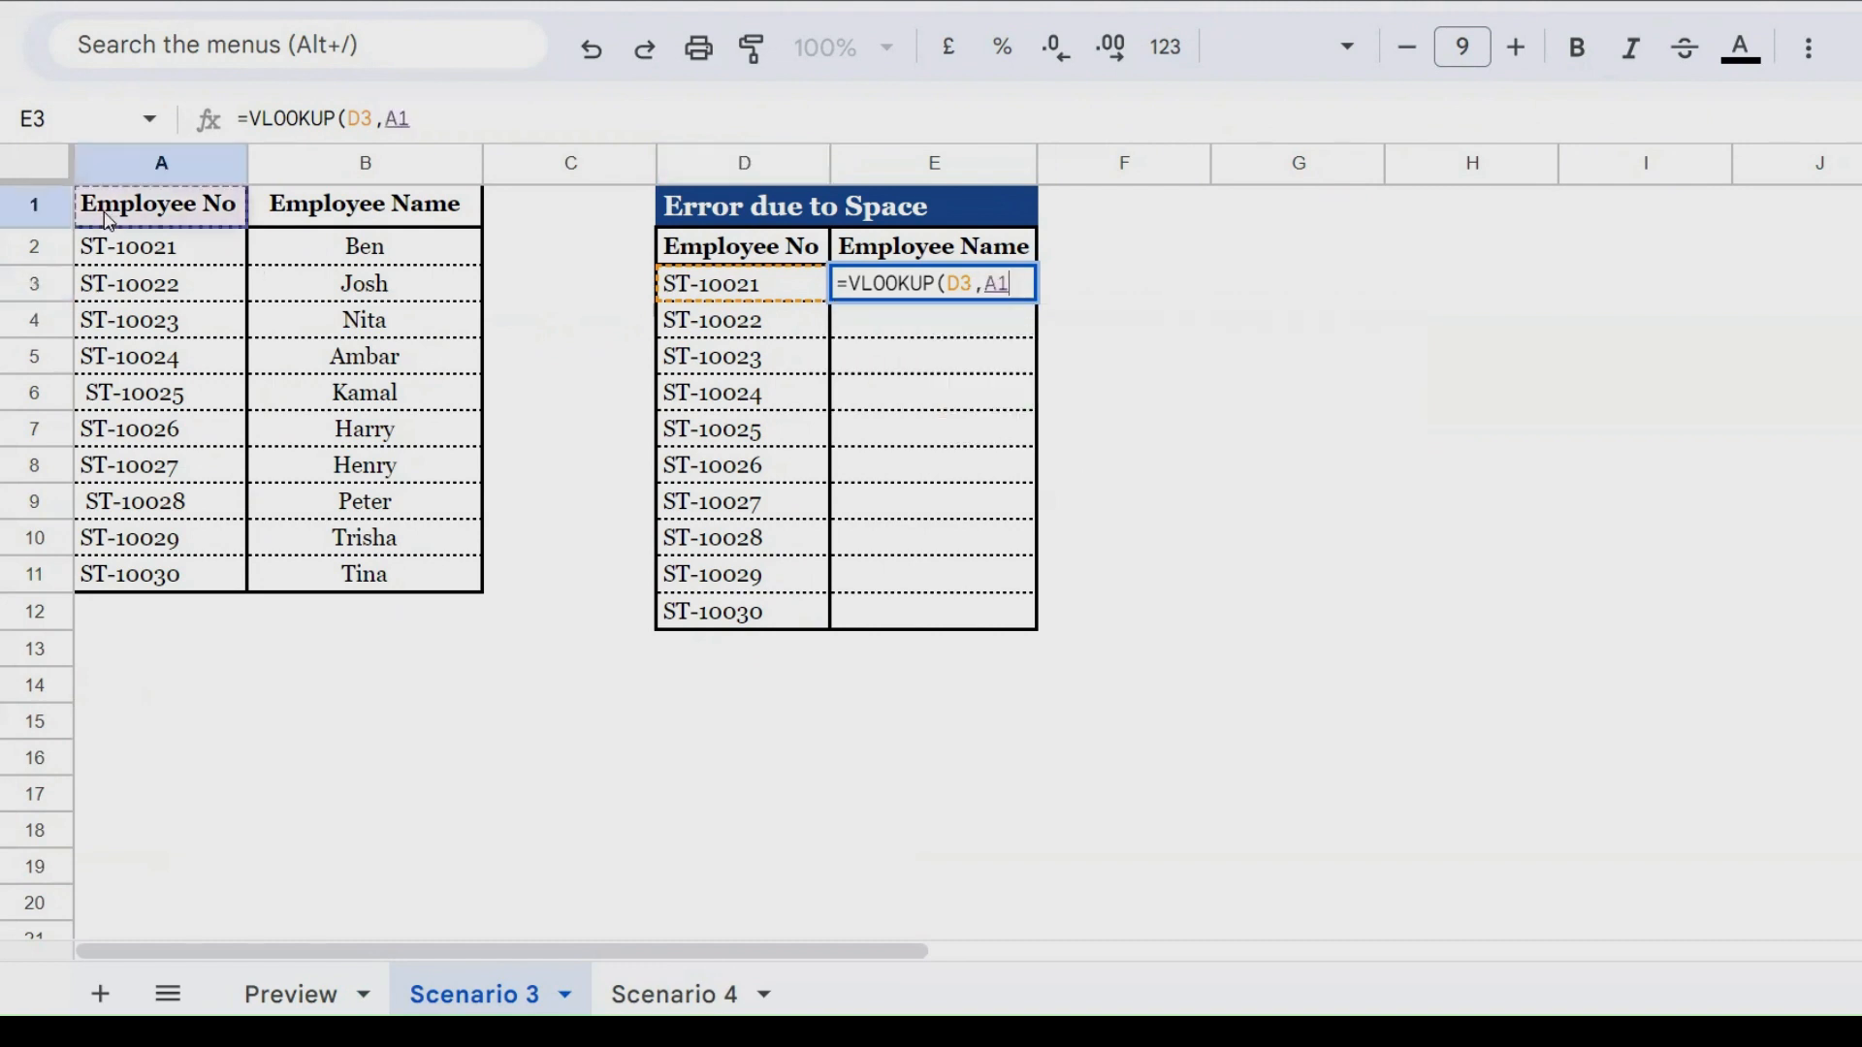
key("shift+Right")
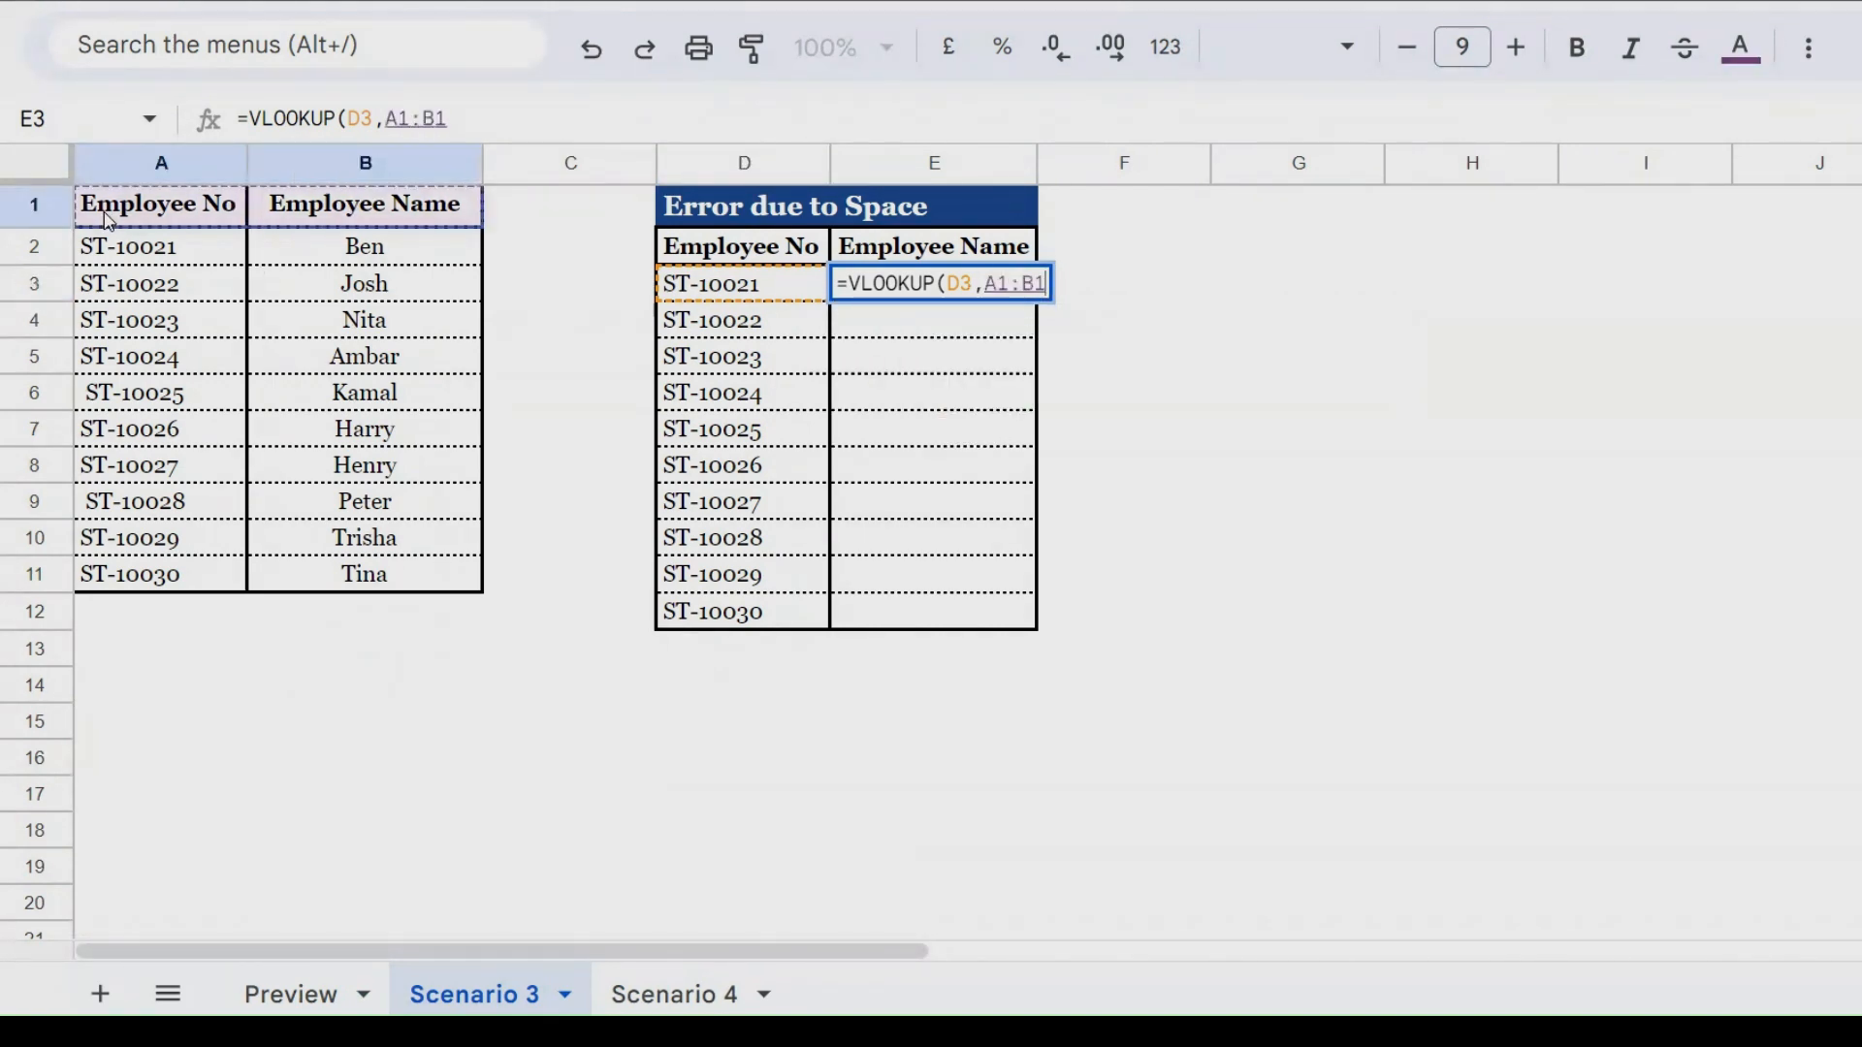
key("ctrl+shift+Down")
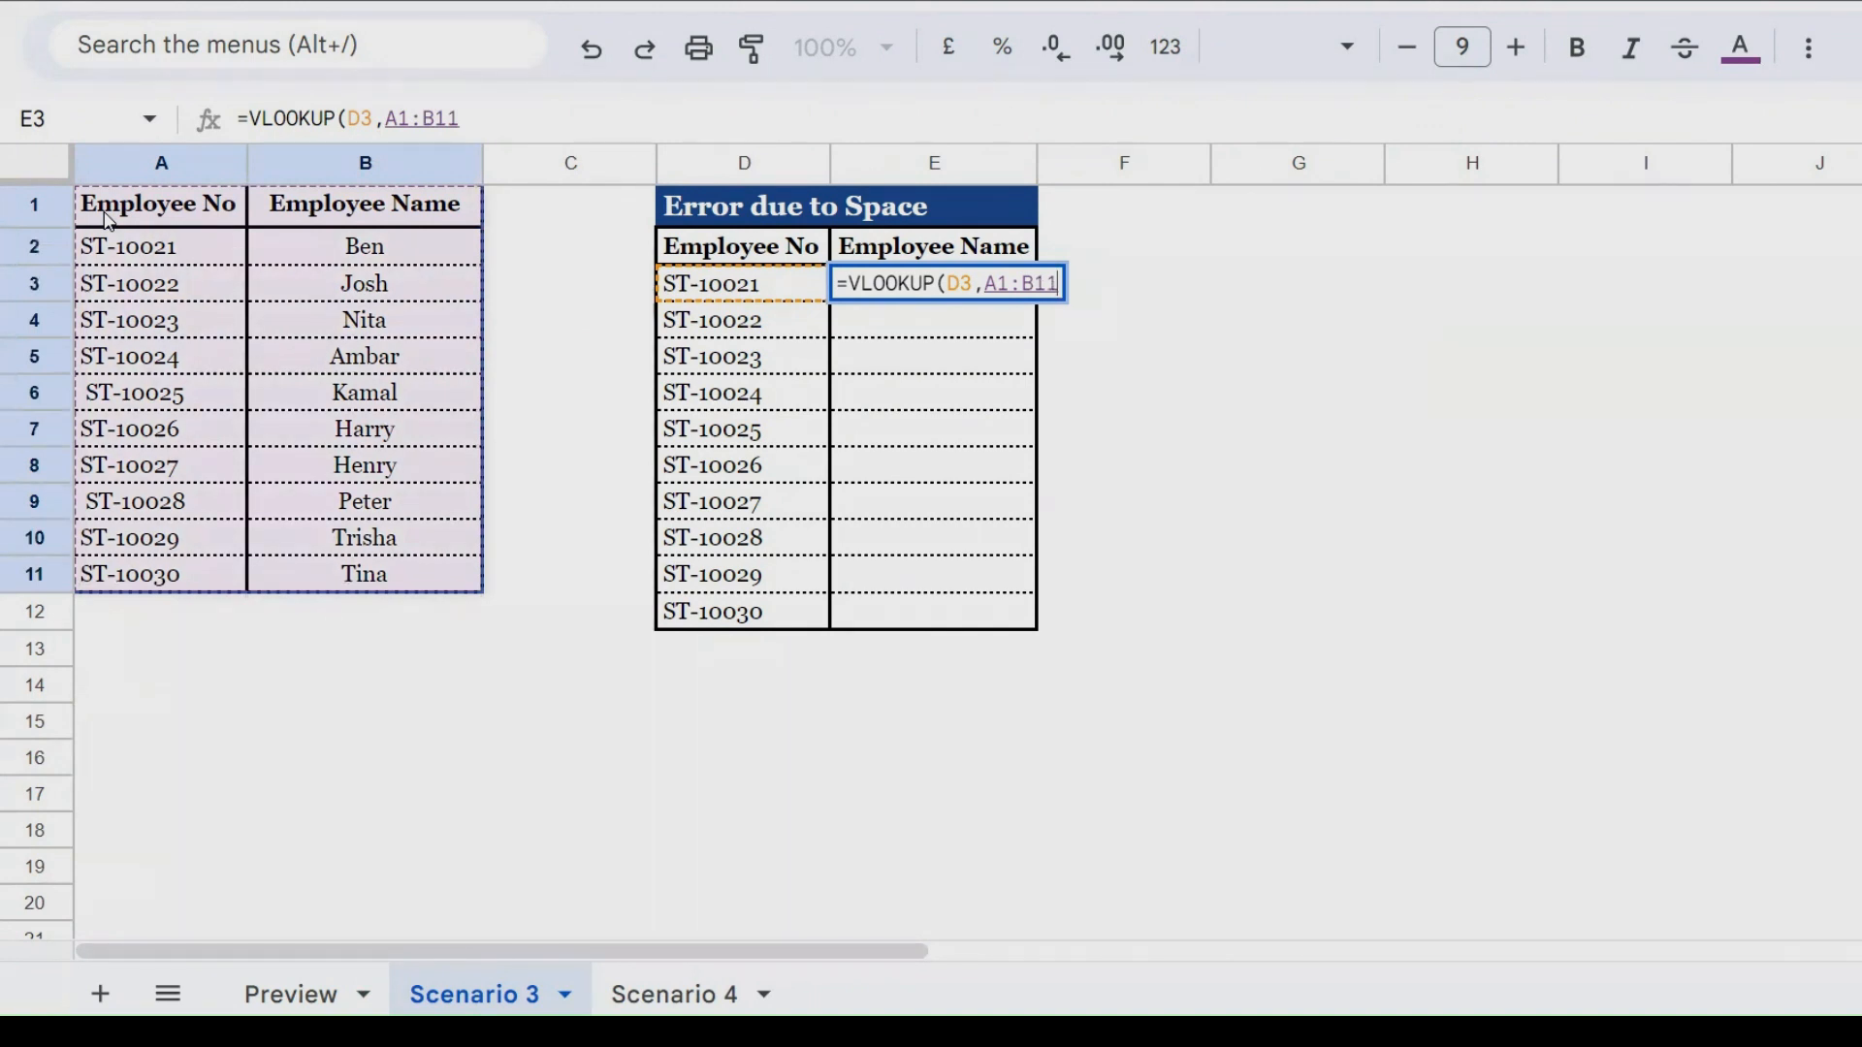
key("F4")
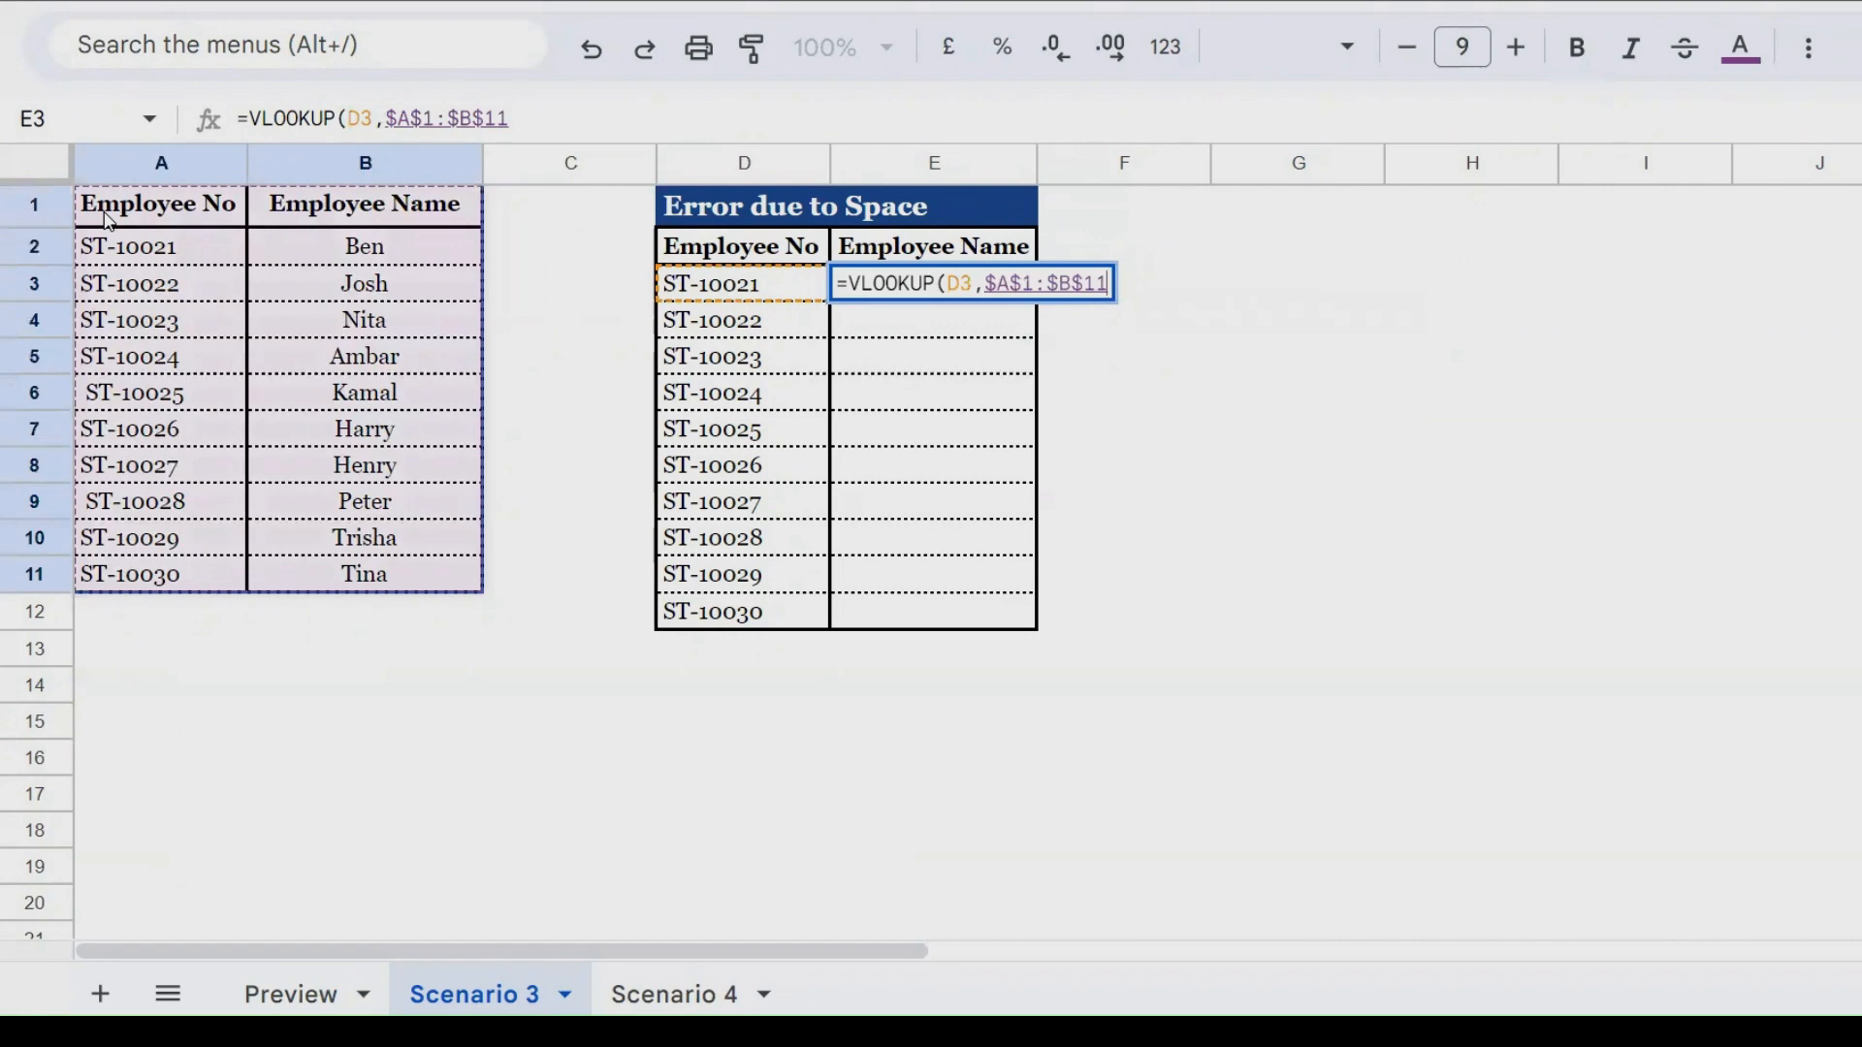
type(",")
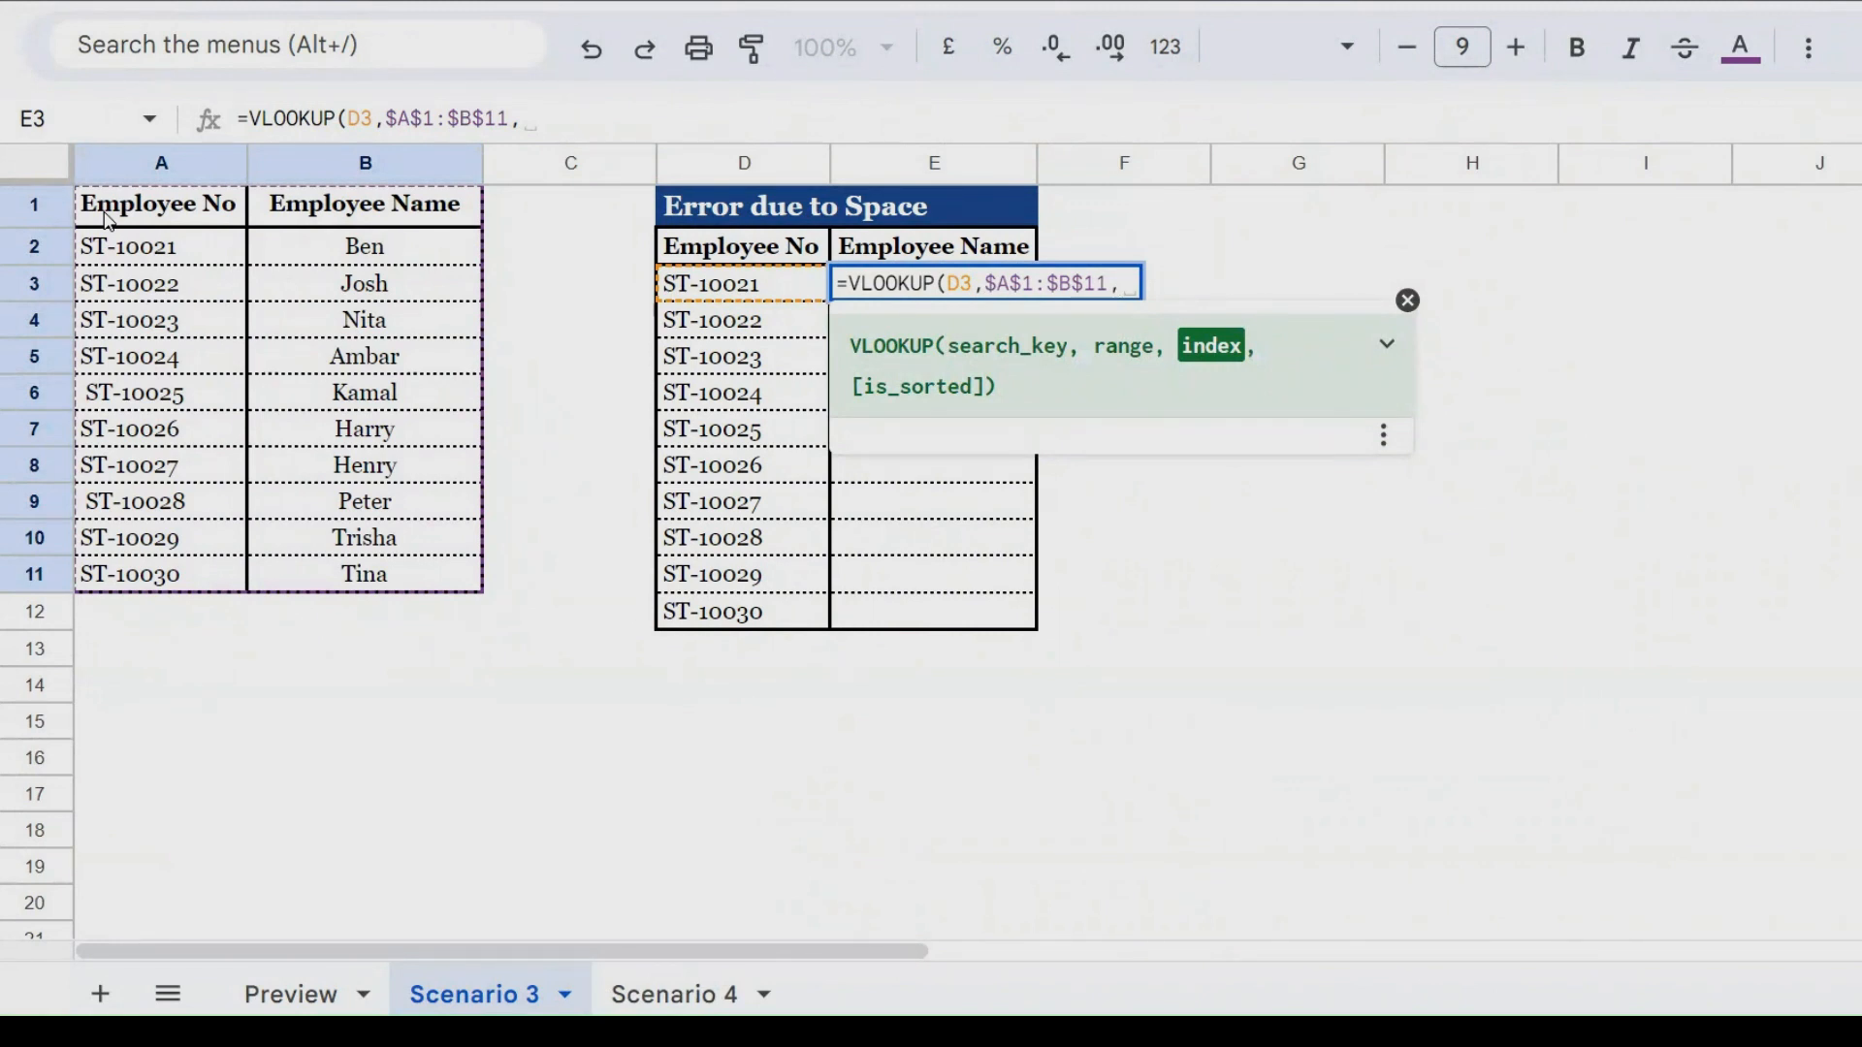
type("2")
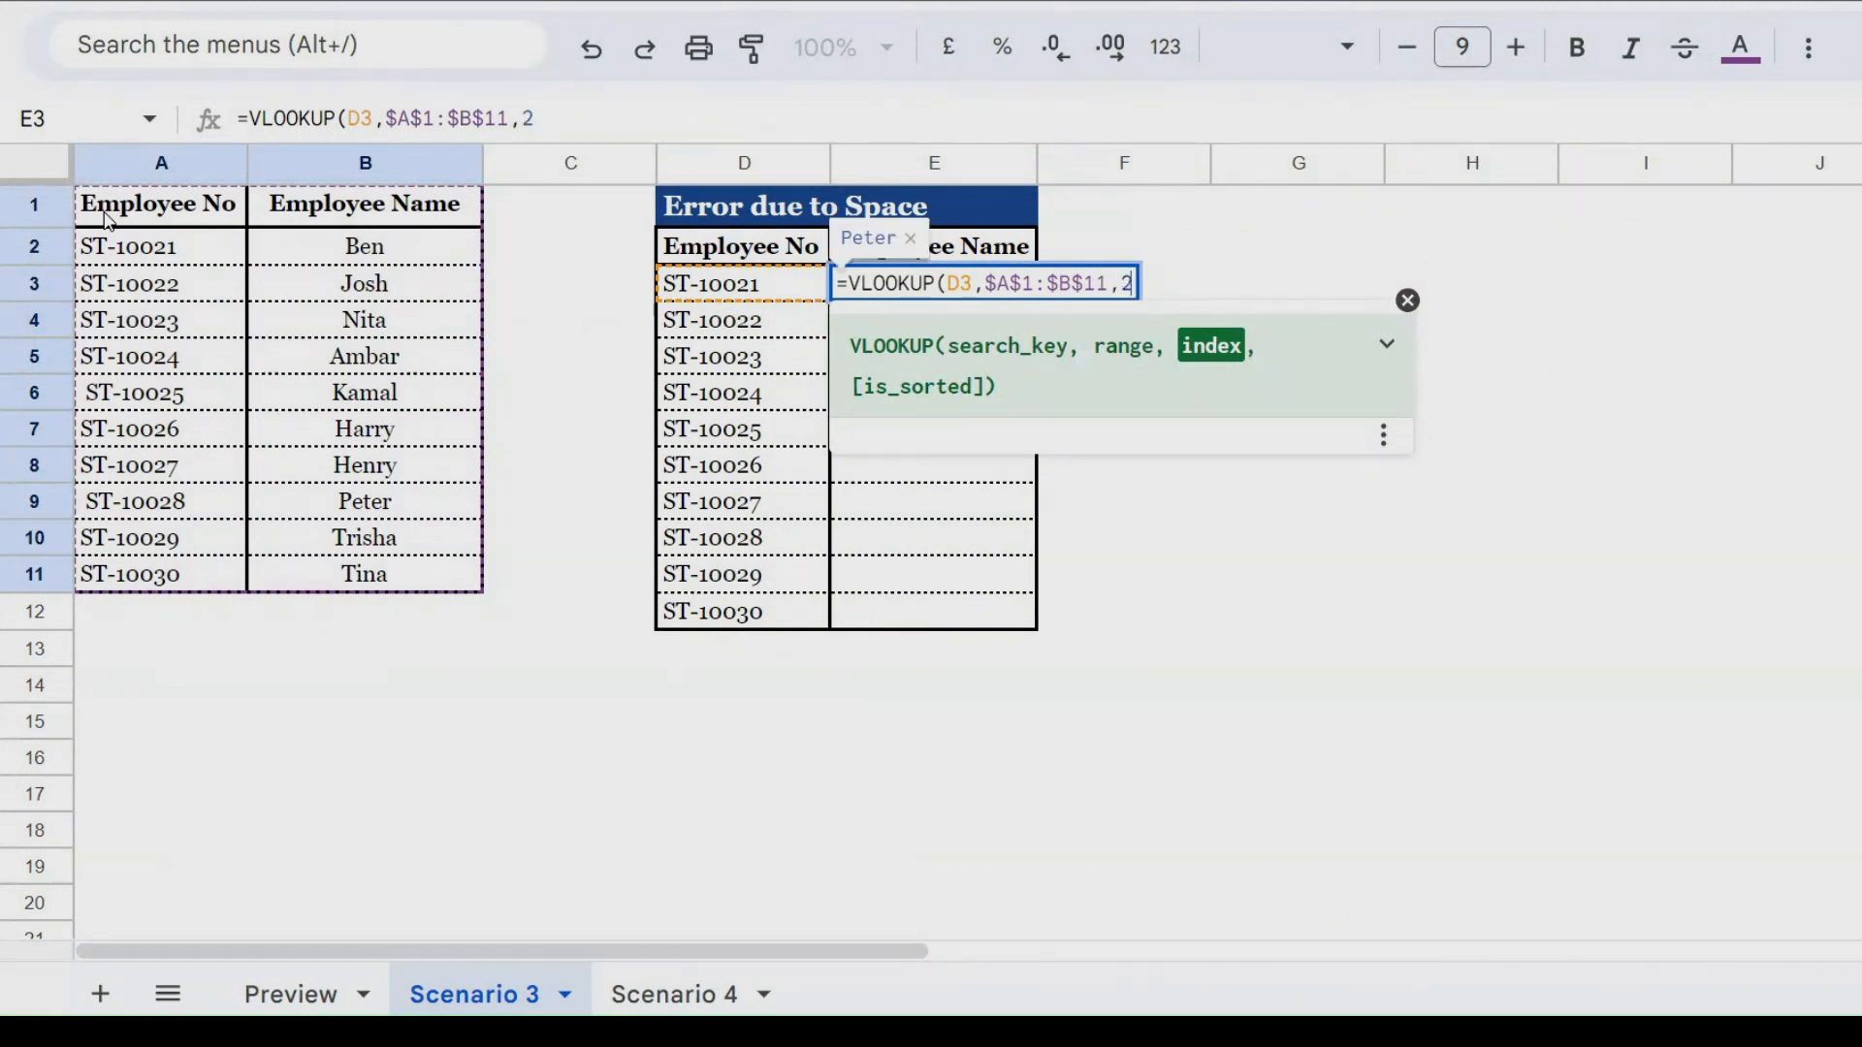
type(",")
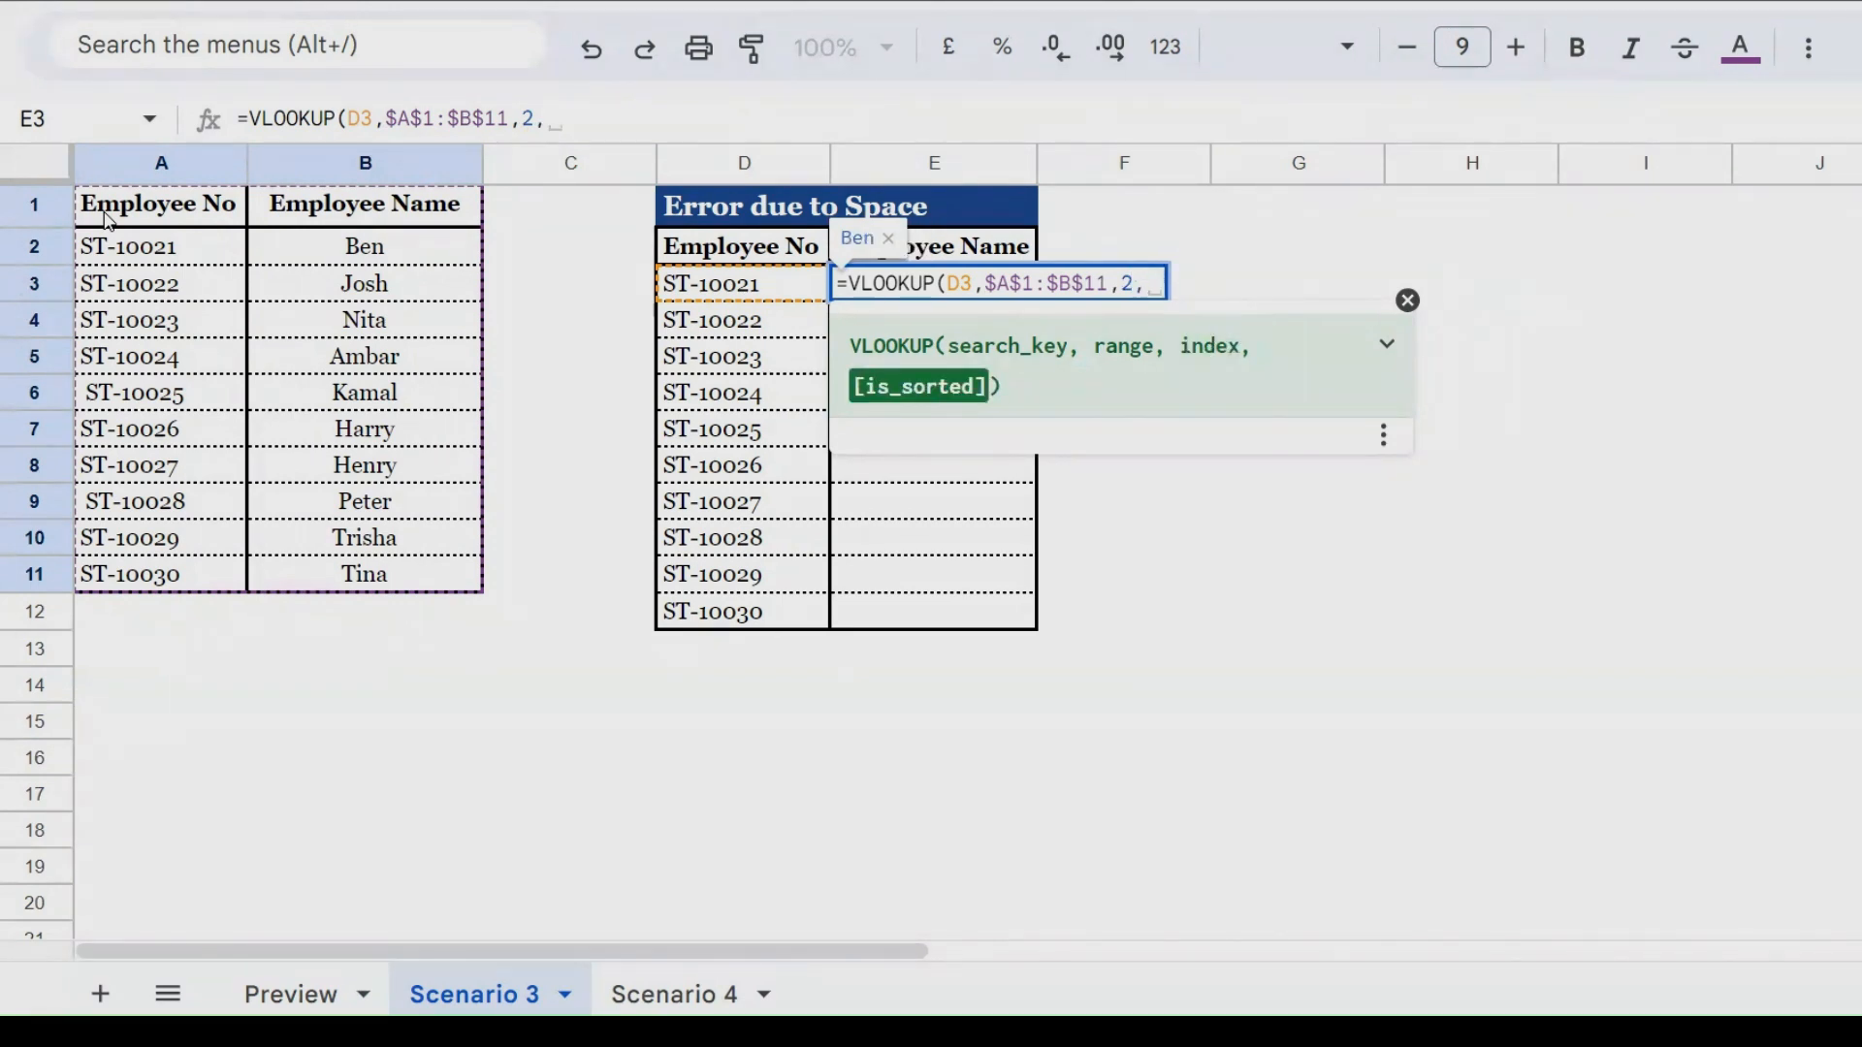
type("0)")
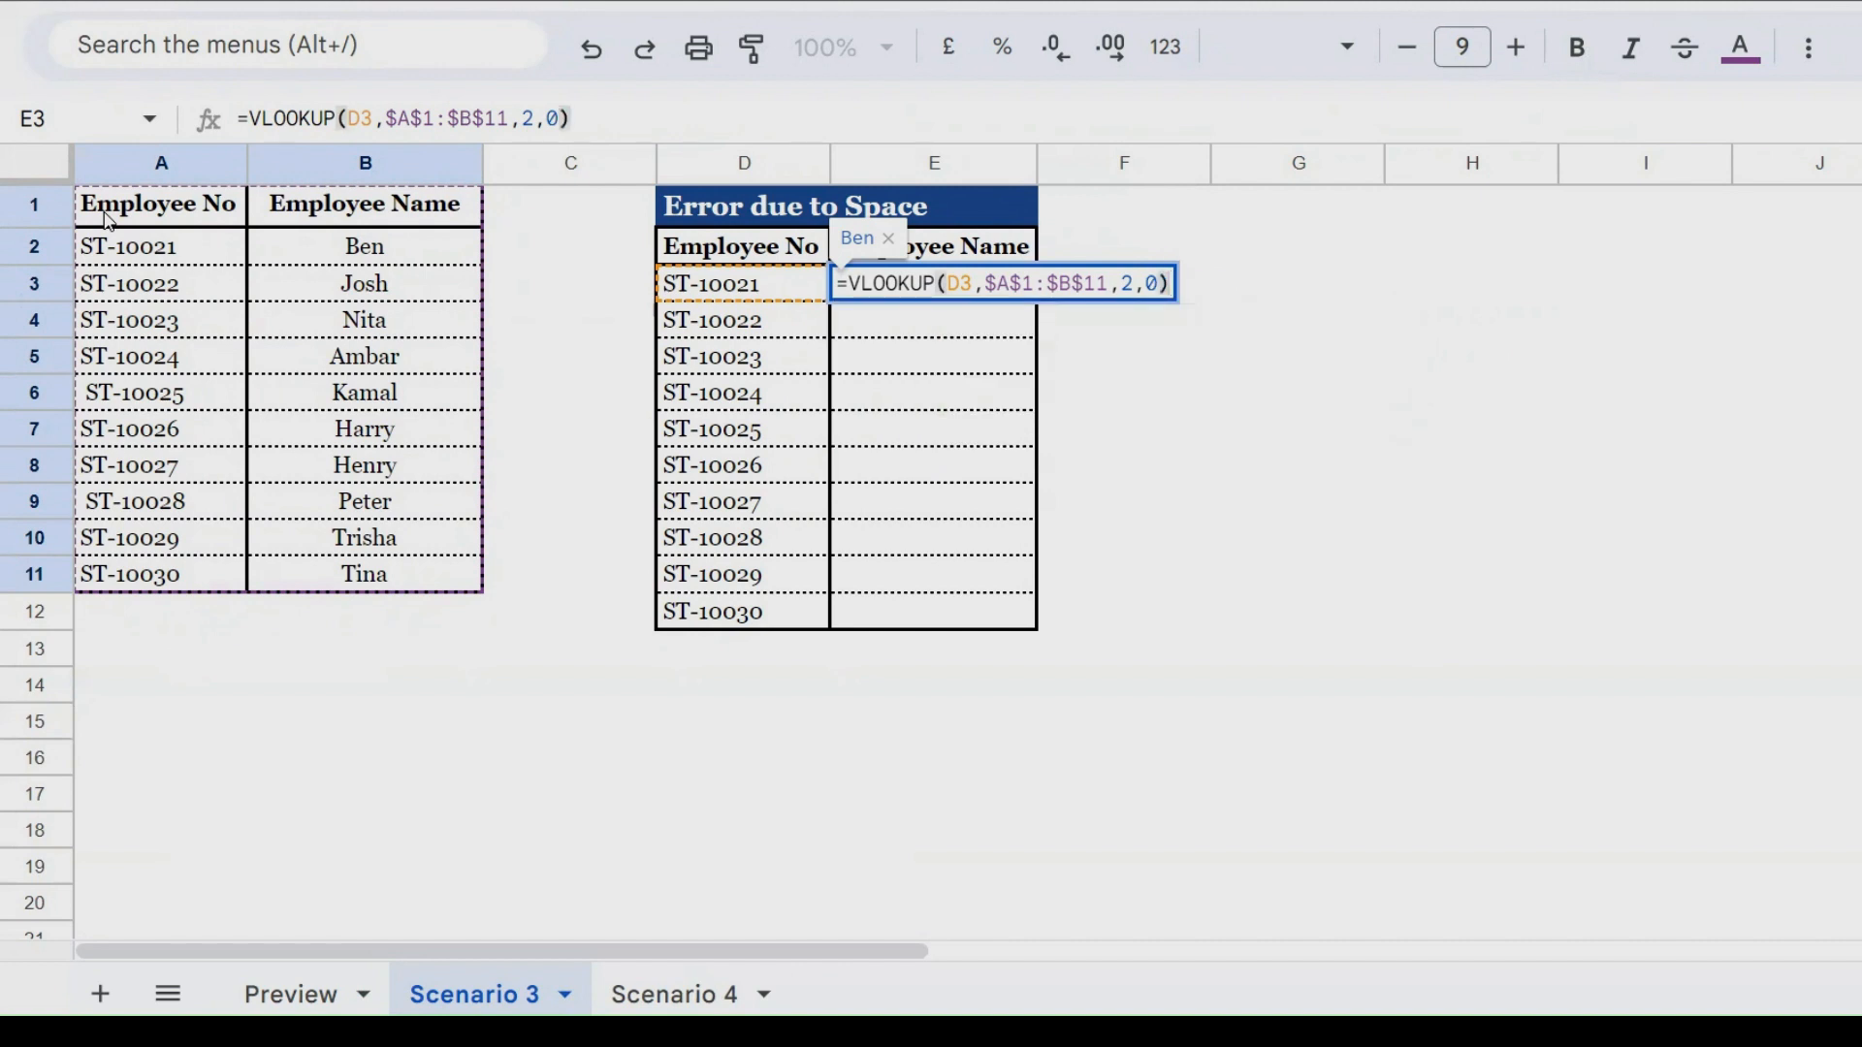
key("Return")
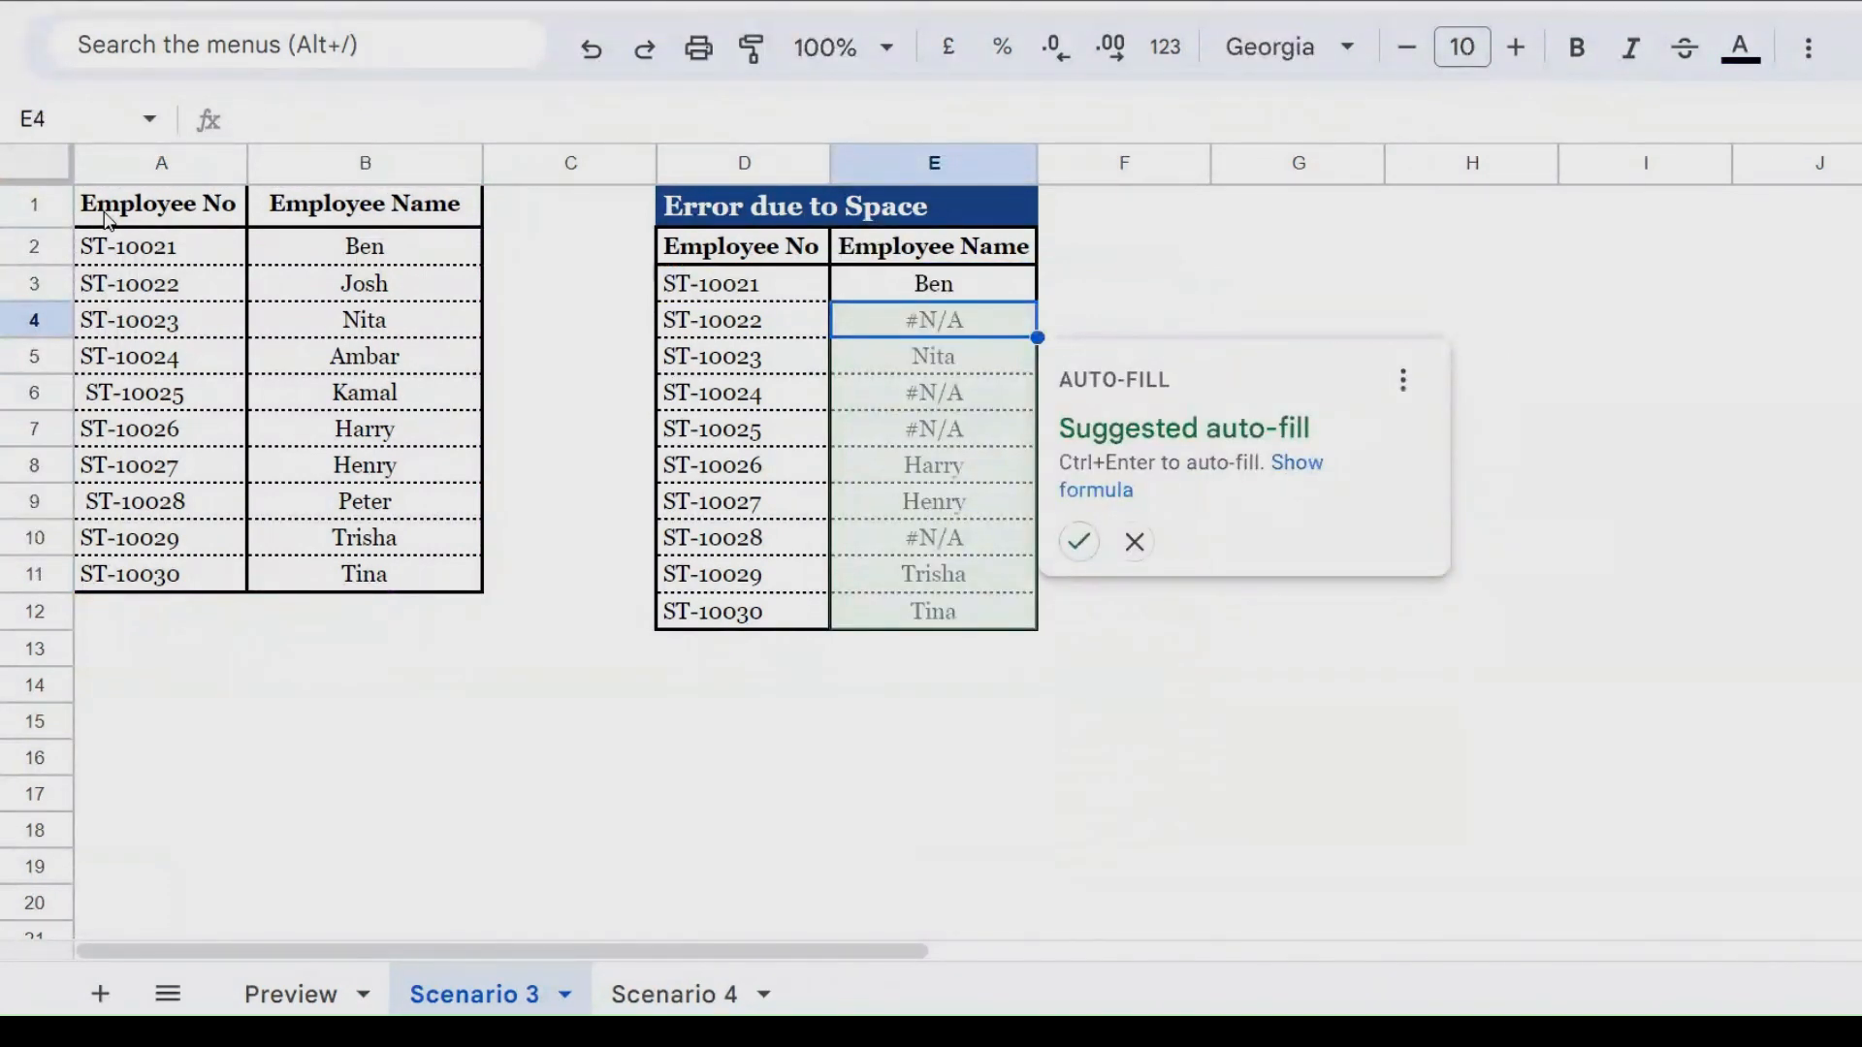
- Copy the VLOOKUP formula from E3 to the range E3:E12, pasting the formula only
key("Up")
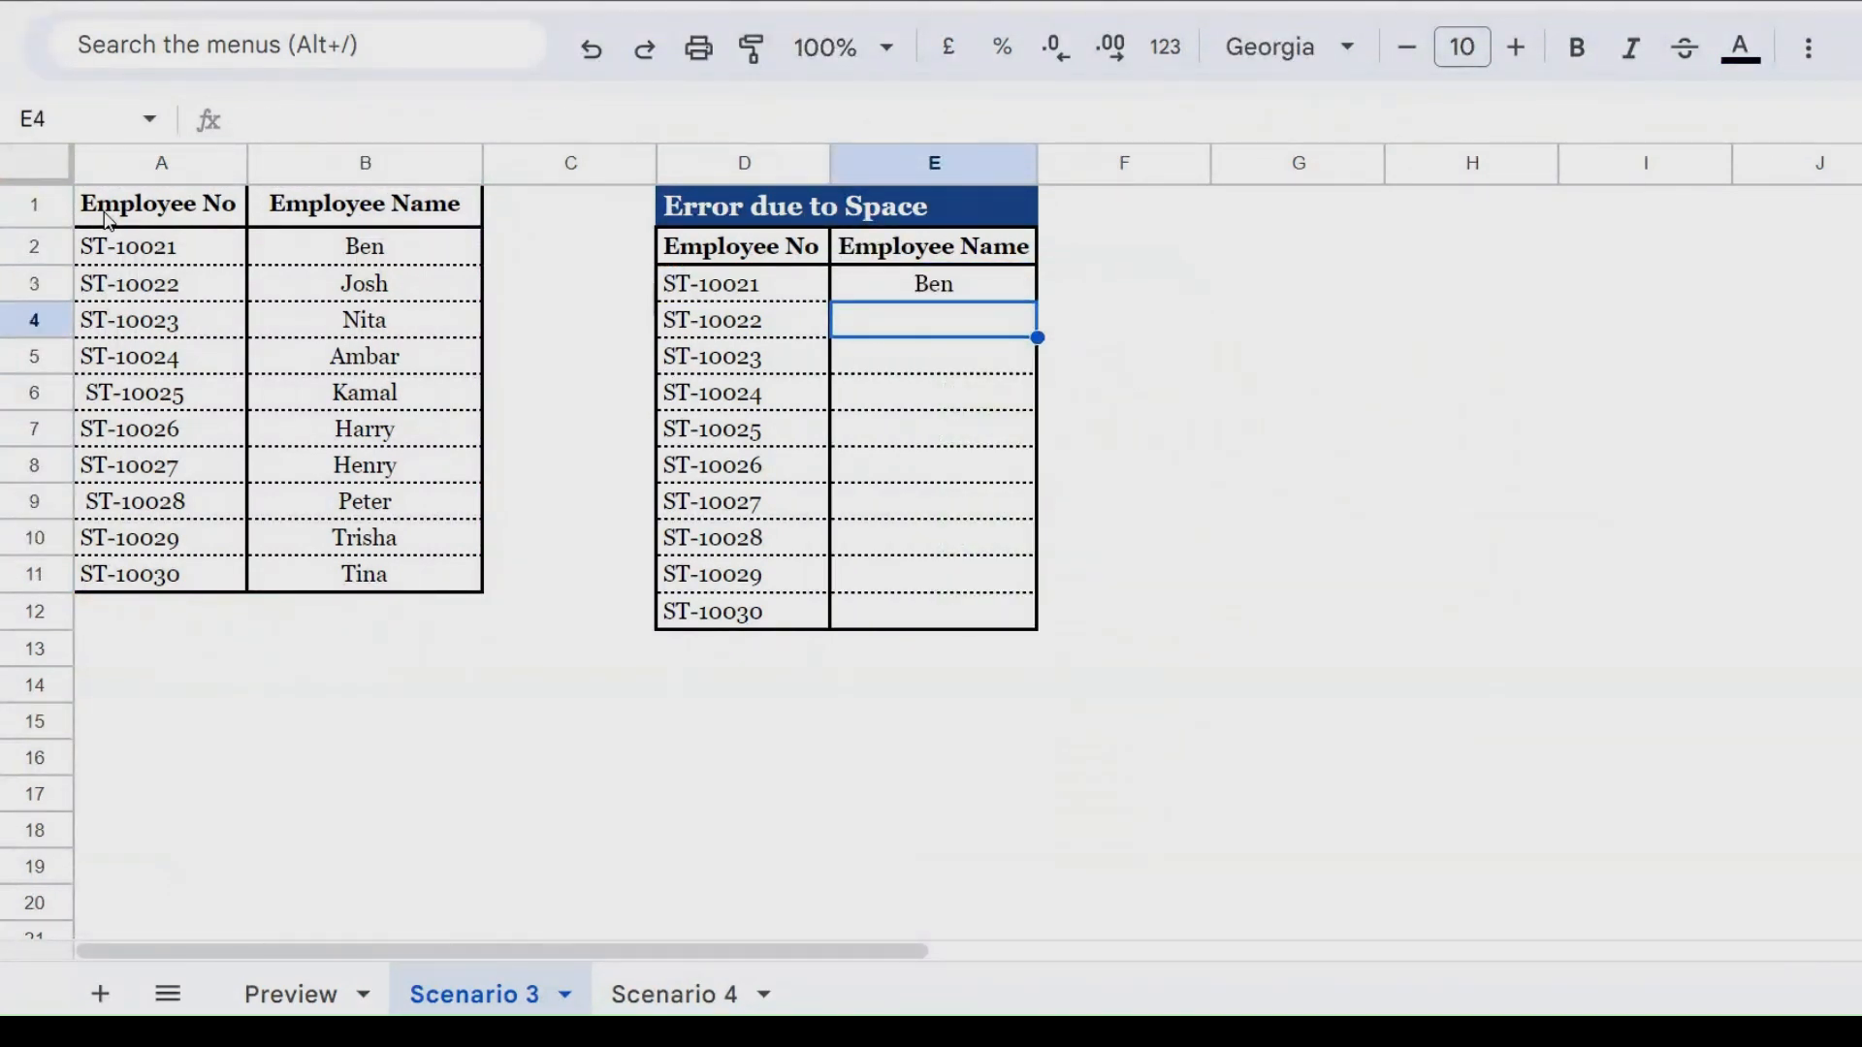
key("ctrl+c")
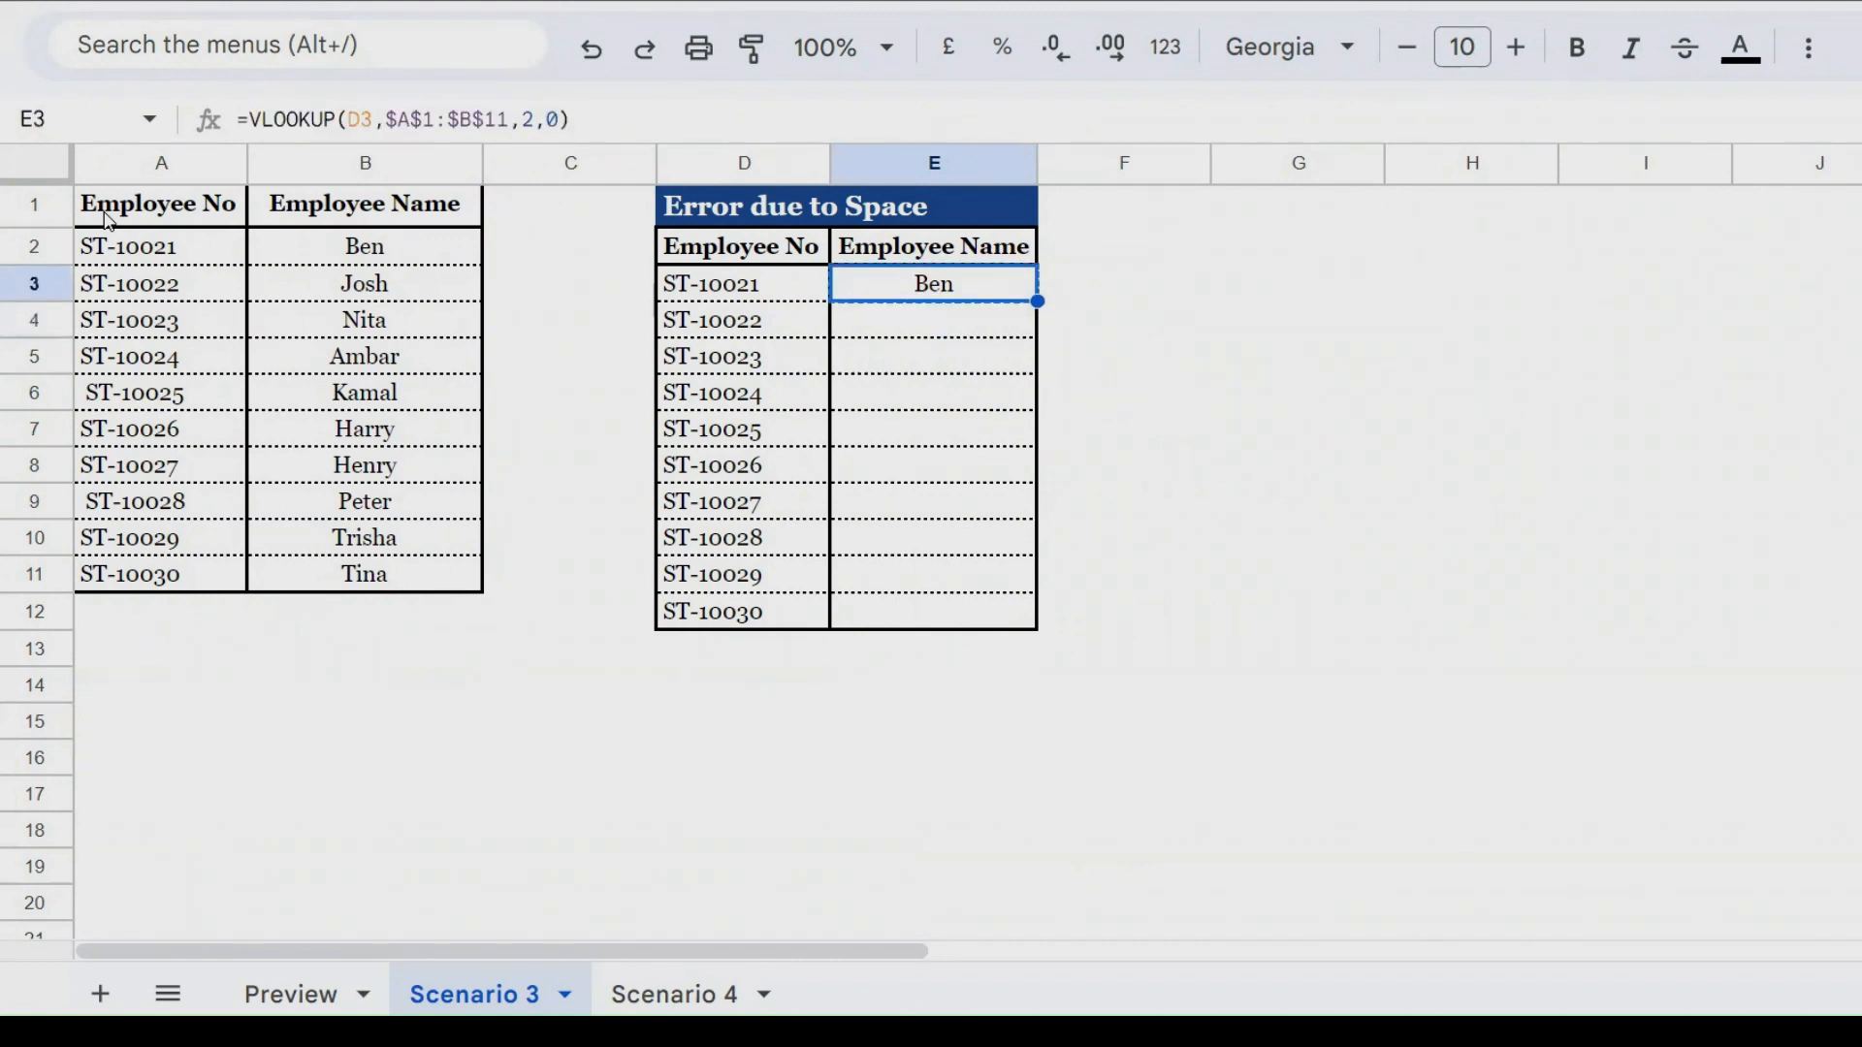
key("shift+Down")
key("shift+Down")
key("shift+Down")
key("shift+Down")
key("shift+Down")
key("shift+Down")
key("shift+Down")
key("shift+Down")
key("shift+Down")
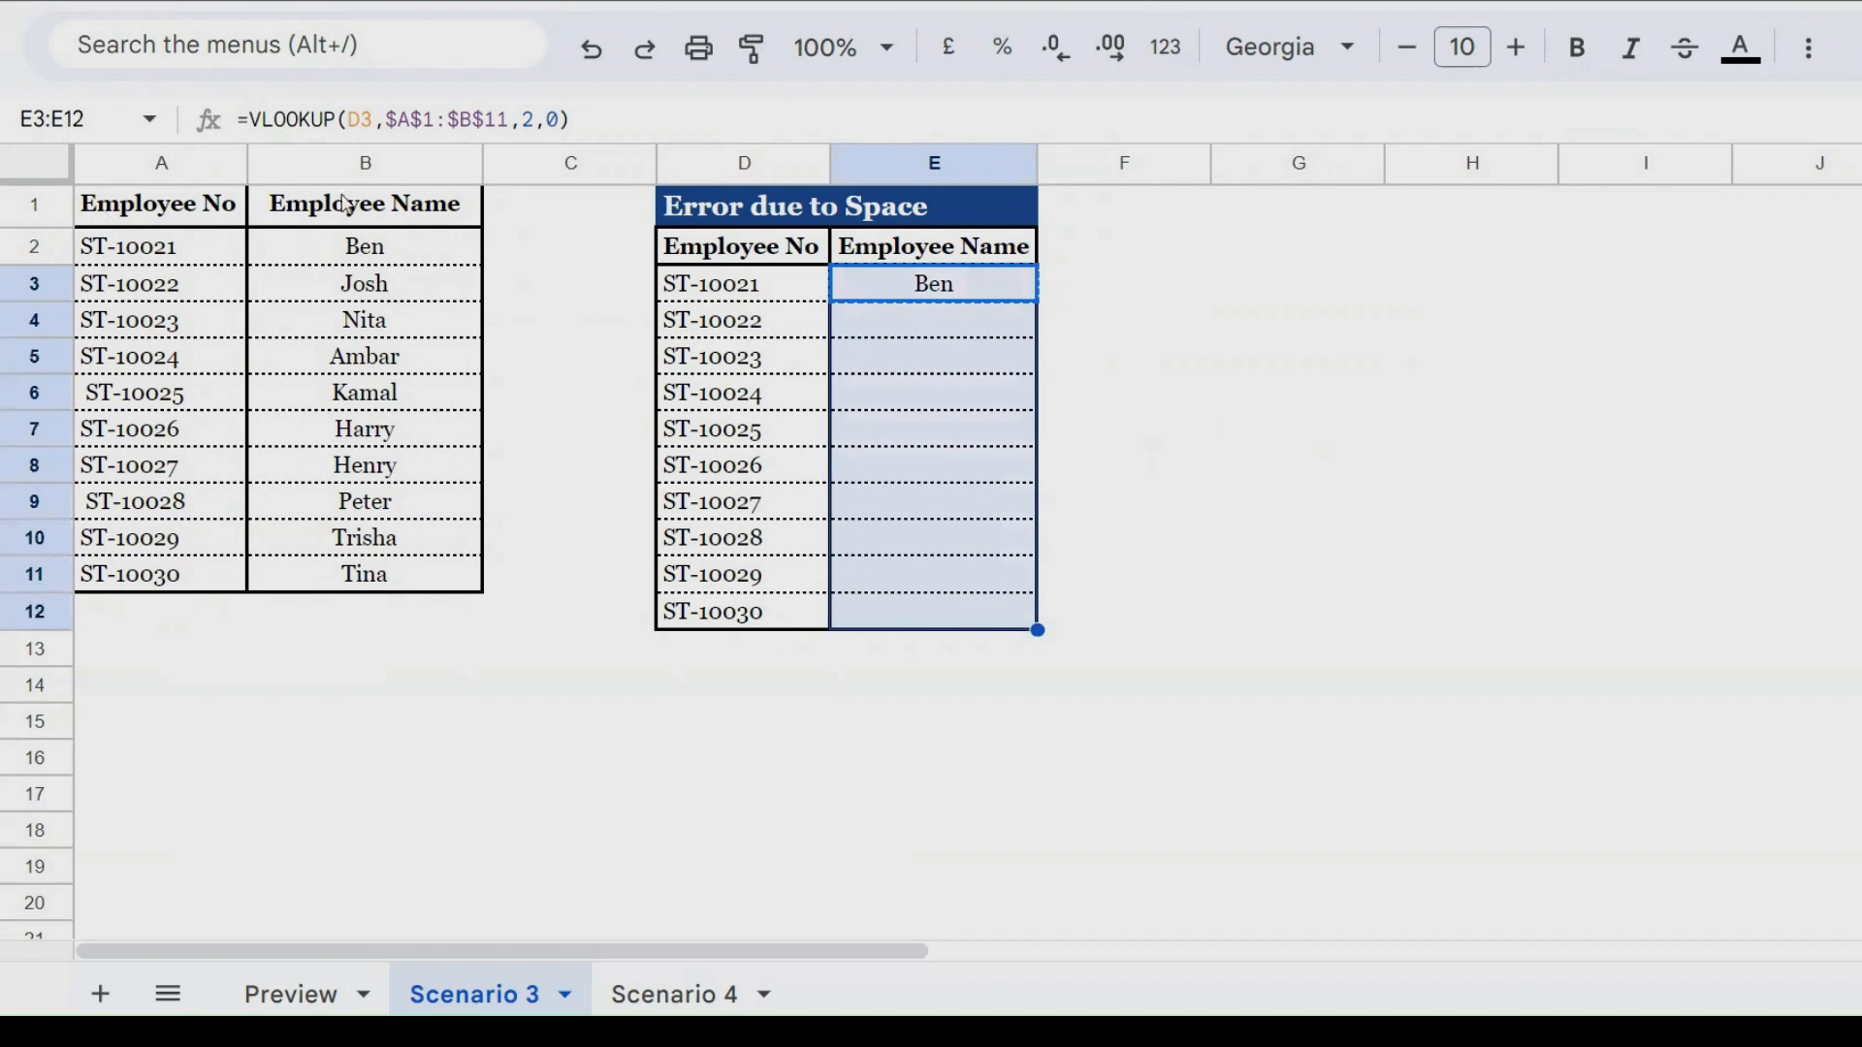
right_click(888, 401)
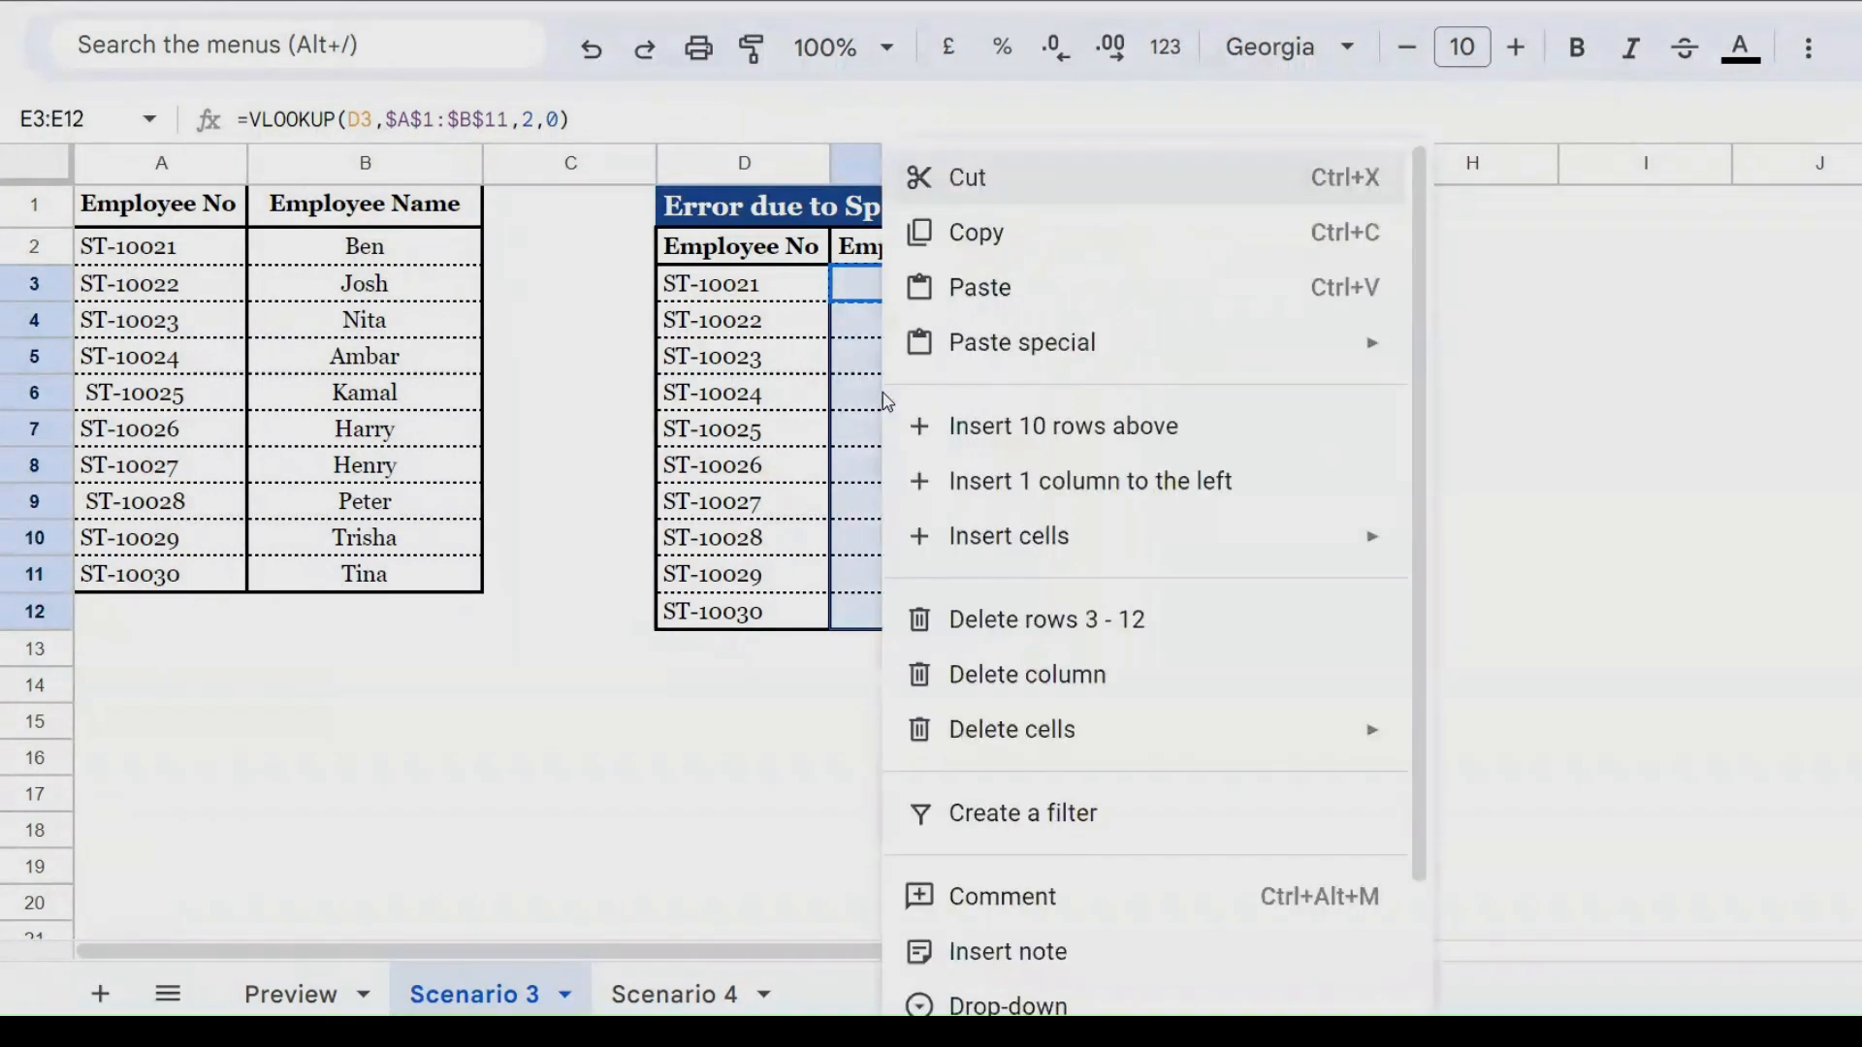
mouse_move(1303, 369)
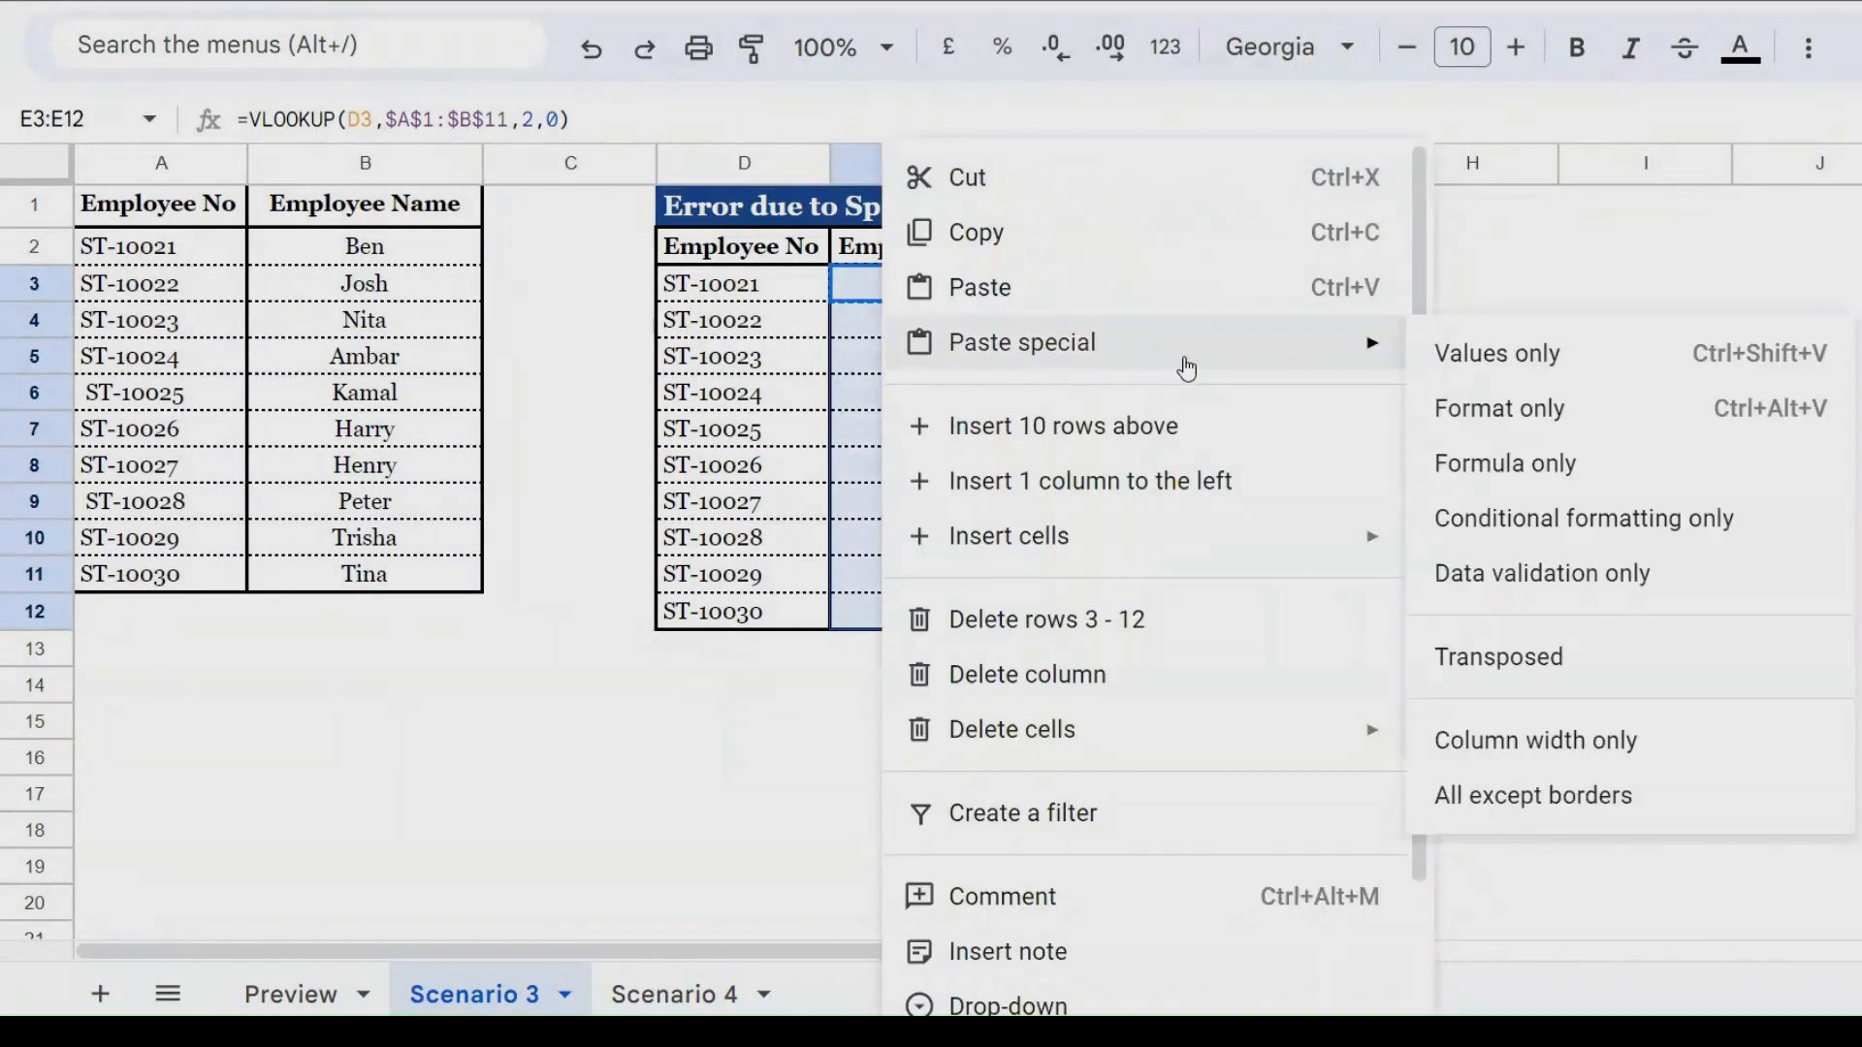
left_click(1600, 461)
left_click(912, 737)
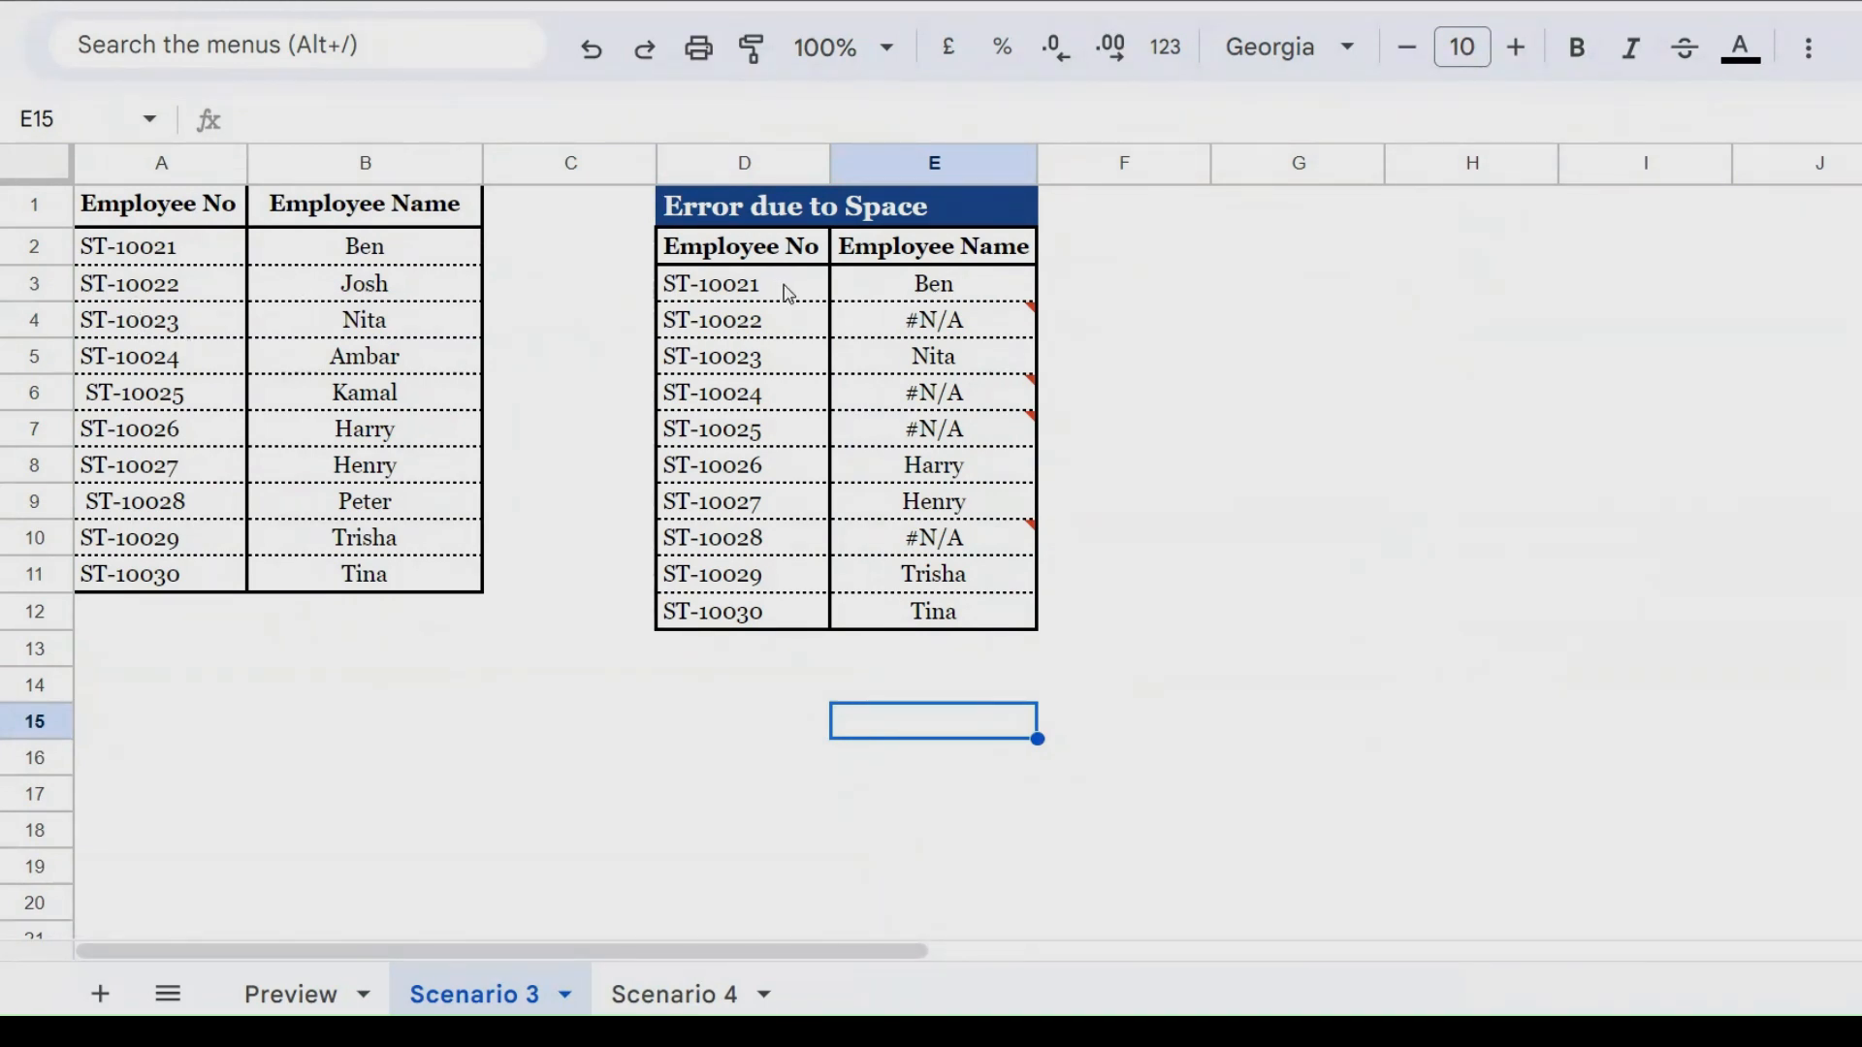
- Inspect the contents of the employee number cells A2 through A6 for leading or trailing spaces
mouse_move(978, 342)
left_click(200, 258)
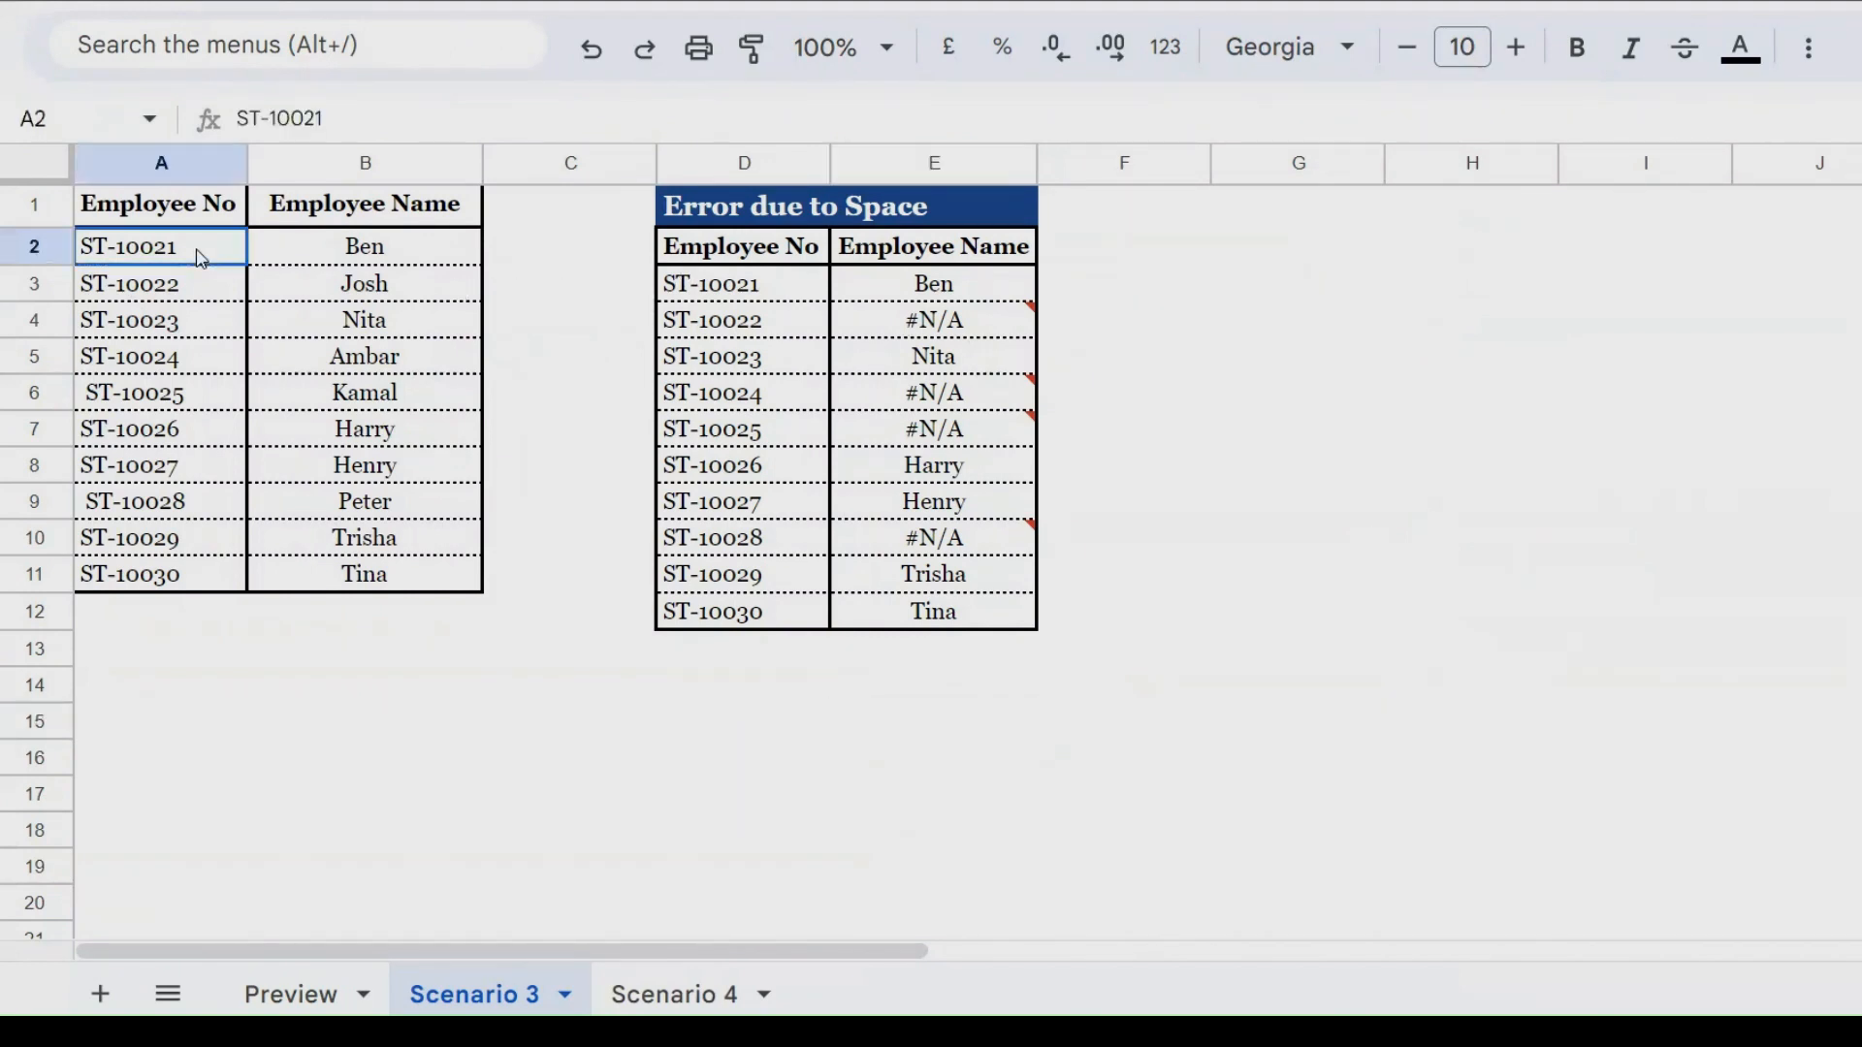
double_click(200, 258)
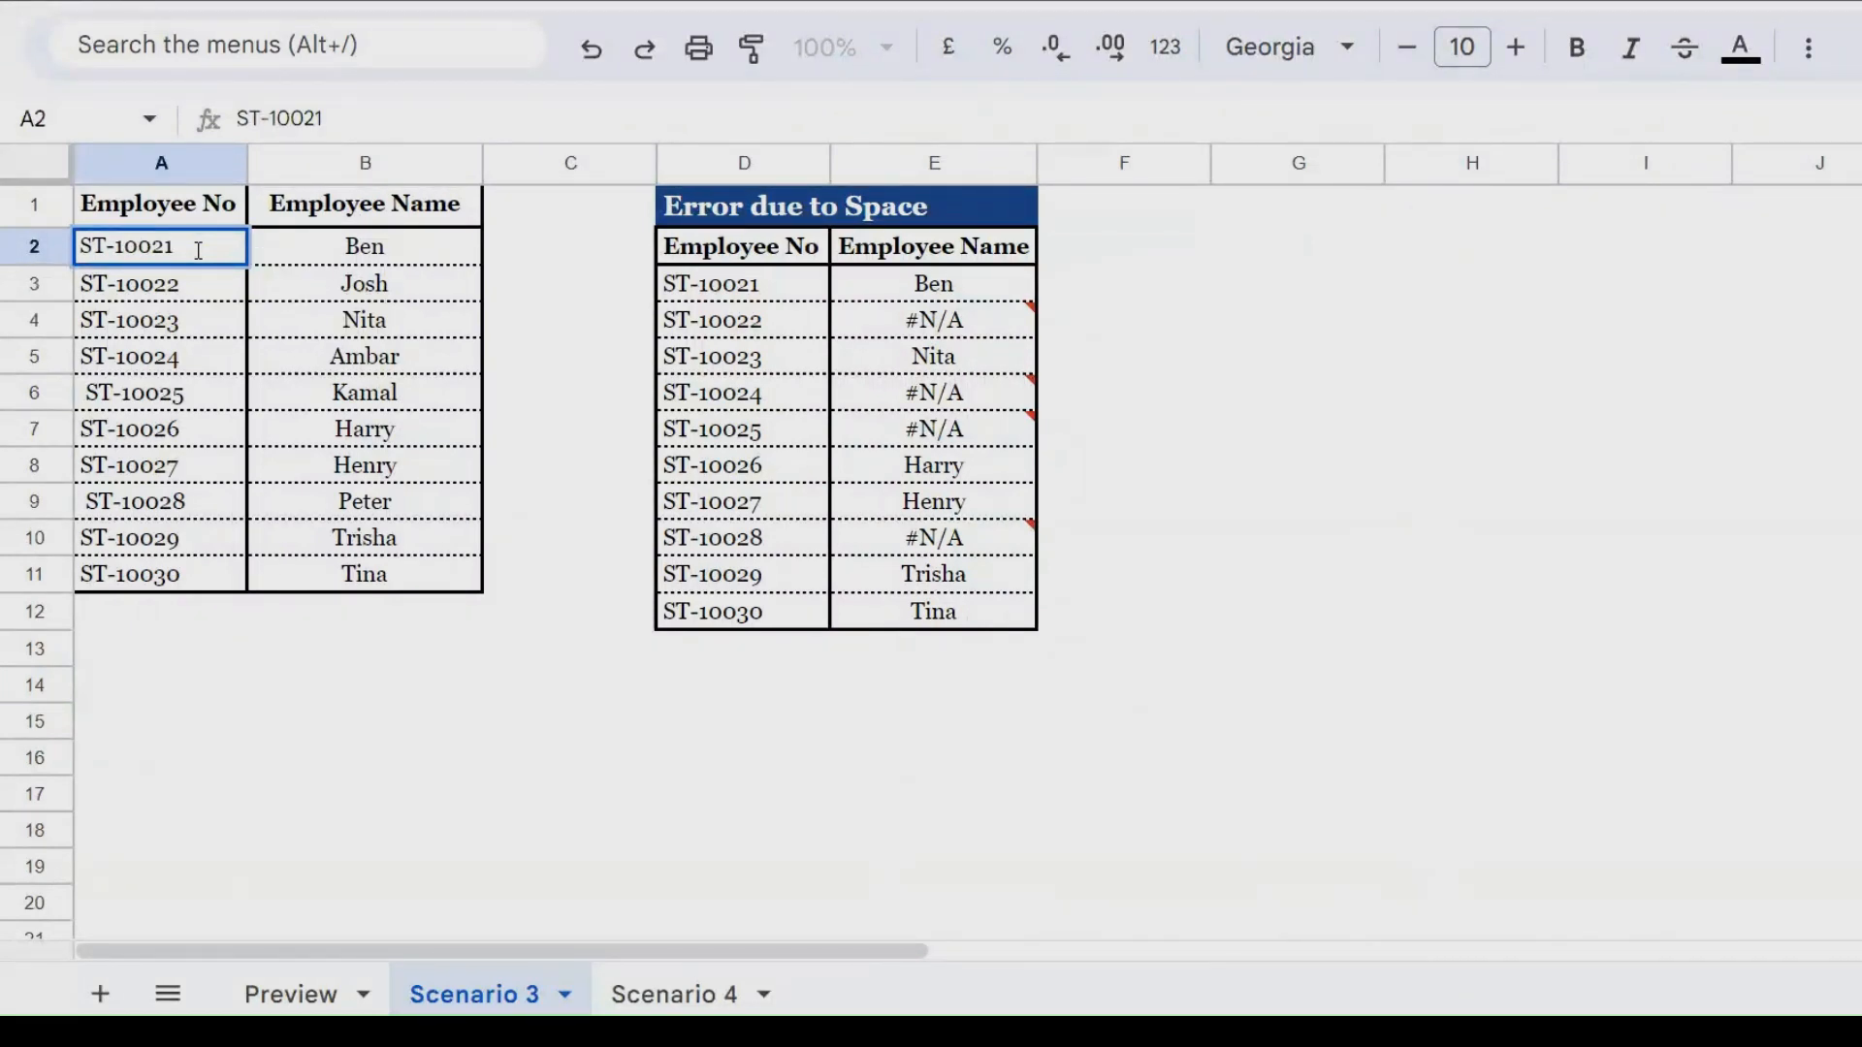
key("Return")
key("Return")
key("BackSpace")
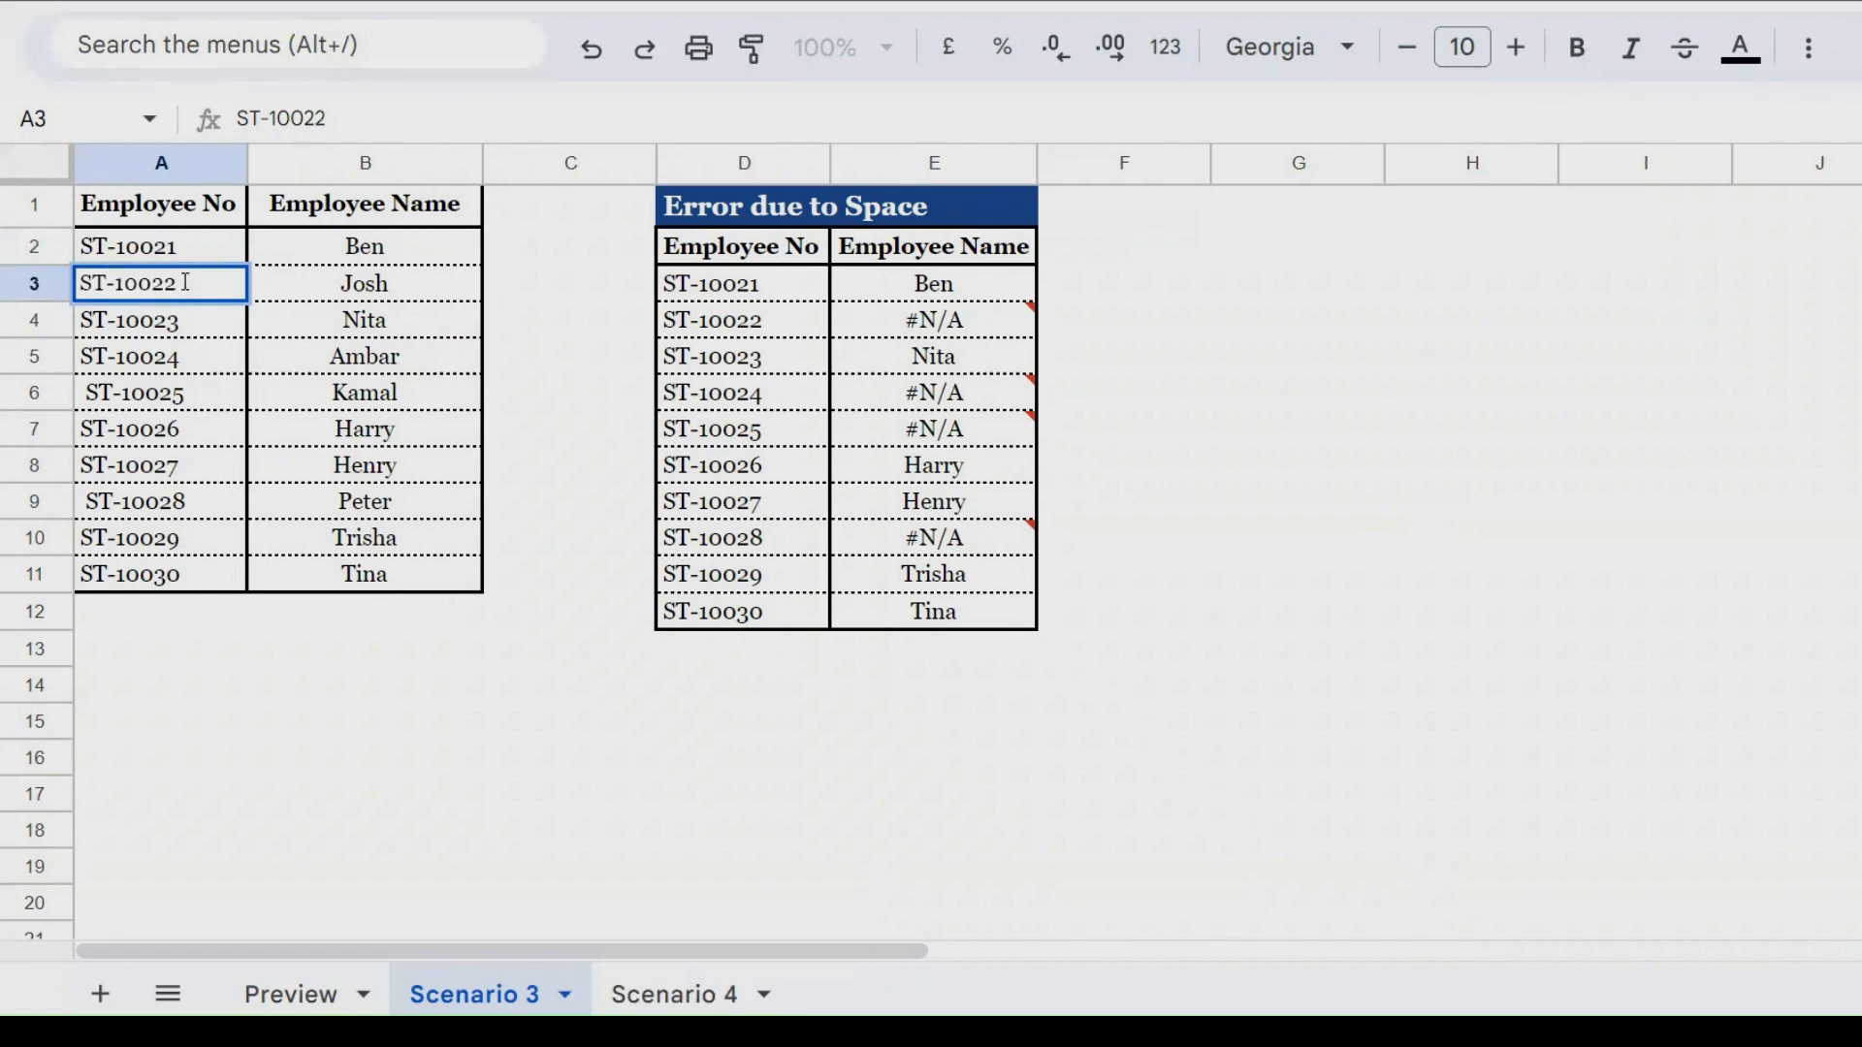
key("Return")
key("Return")
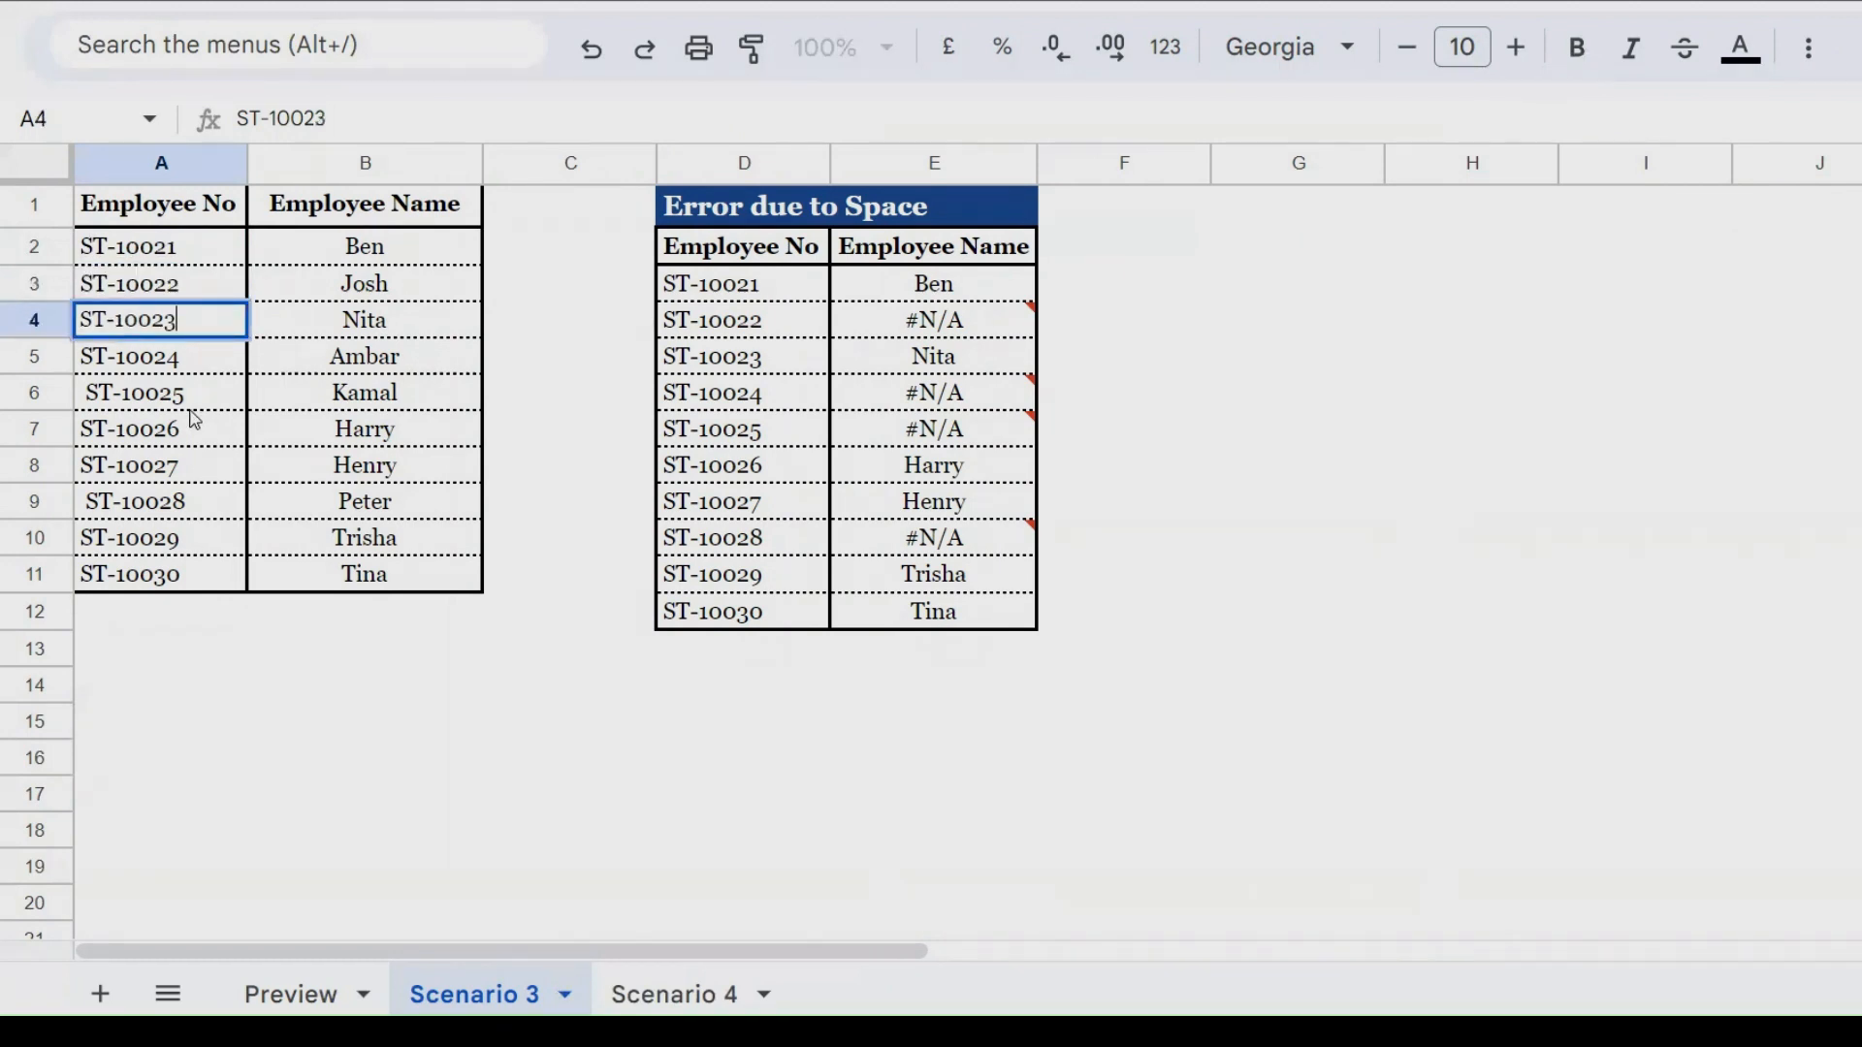
key("Return")
key("Return")
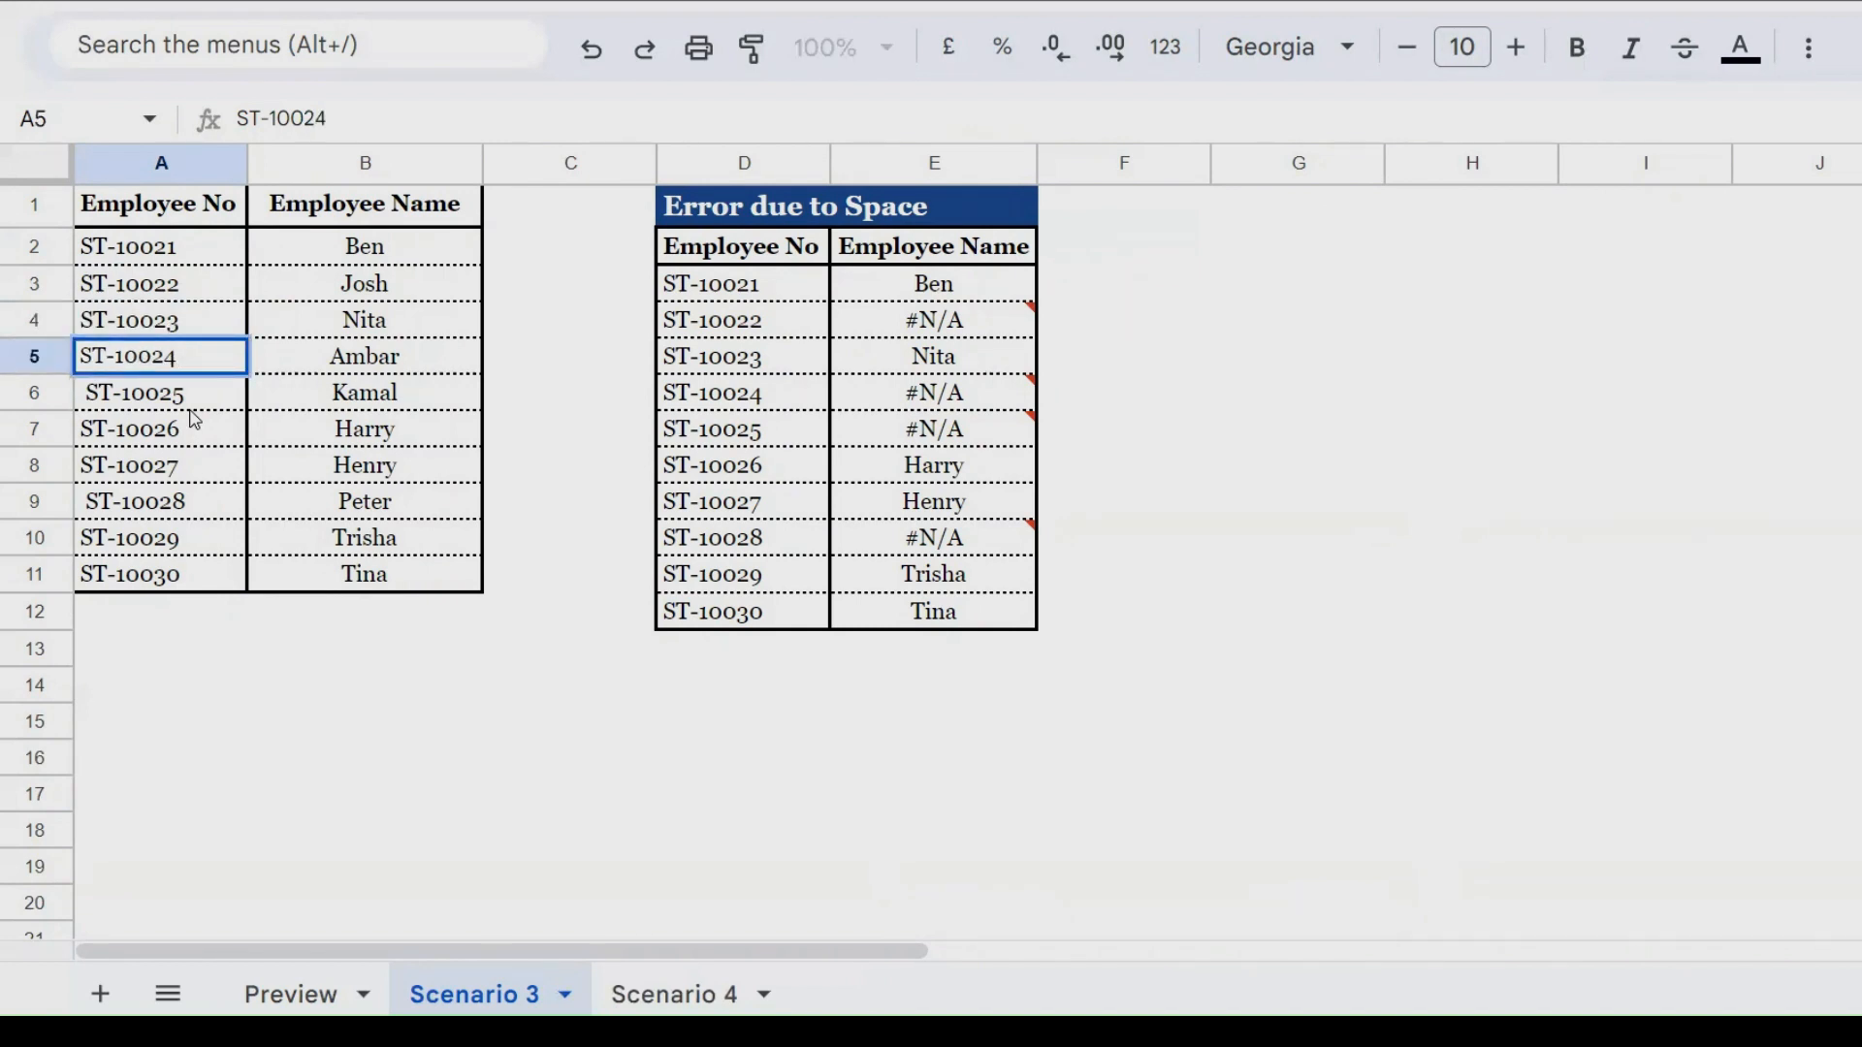
left_click(187, 406)
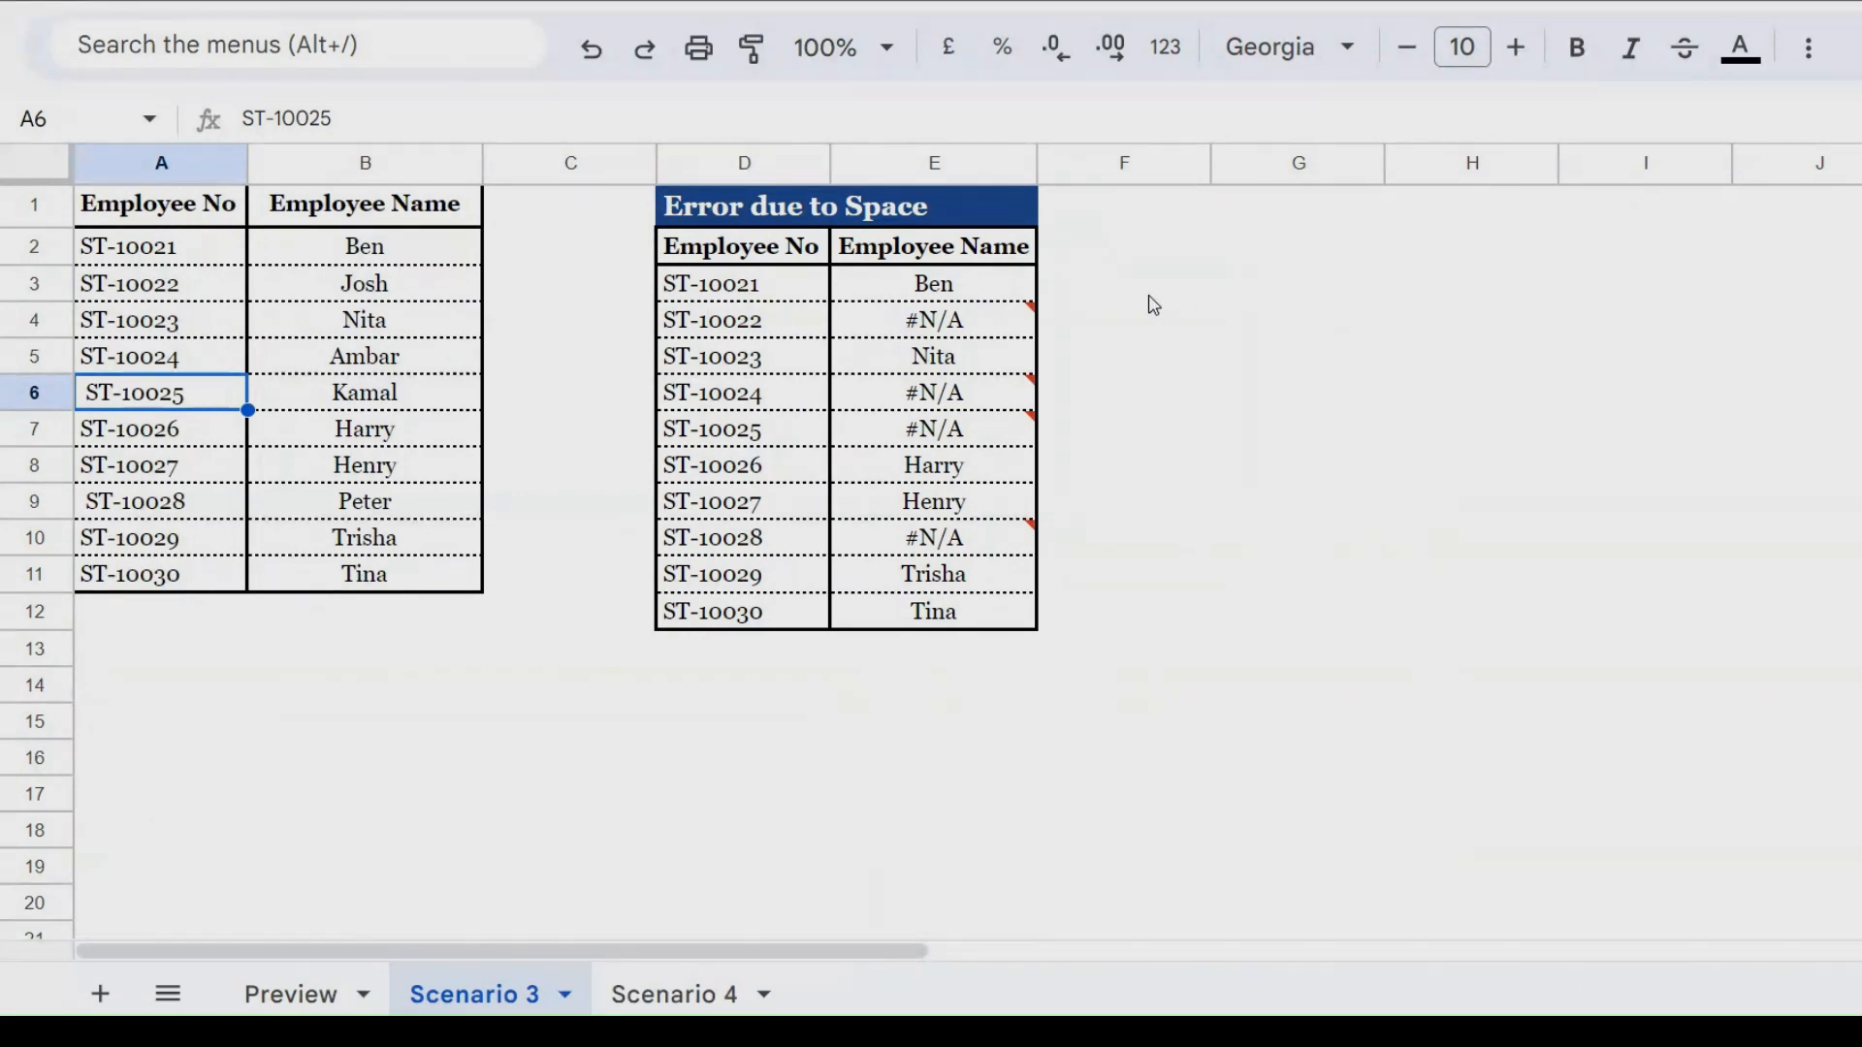
- Recheck the text in cell A2 for extra spaces without changing it
left_click(528, 257)
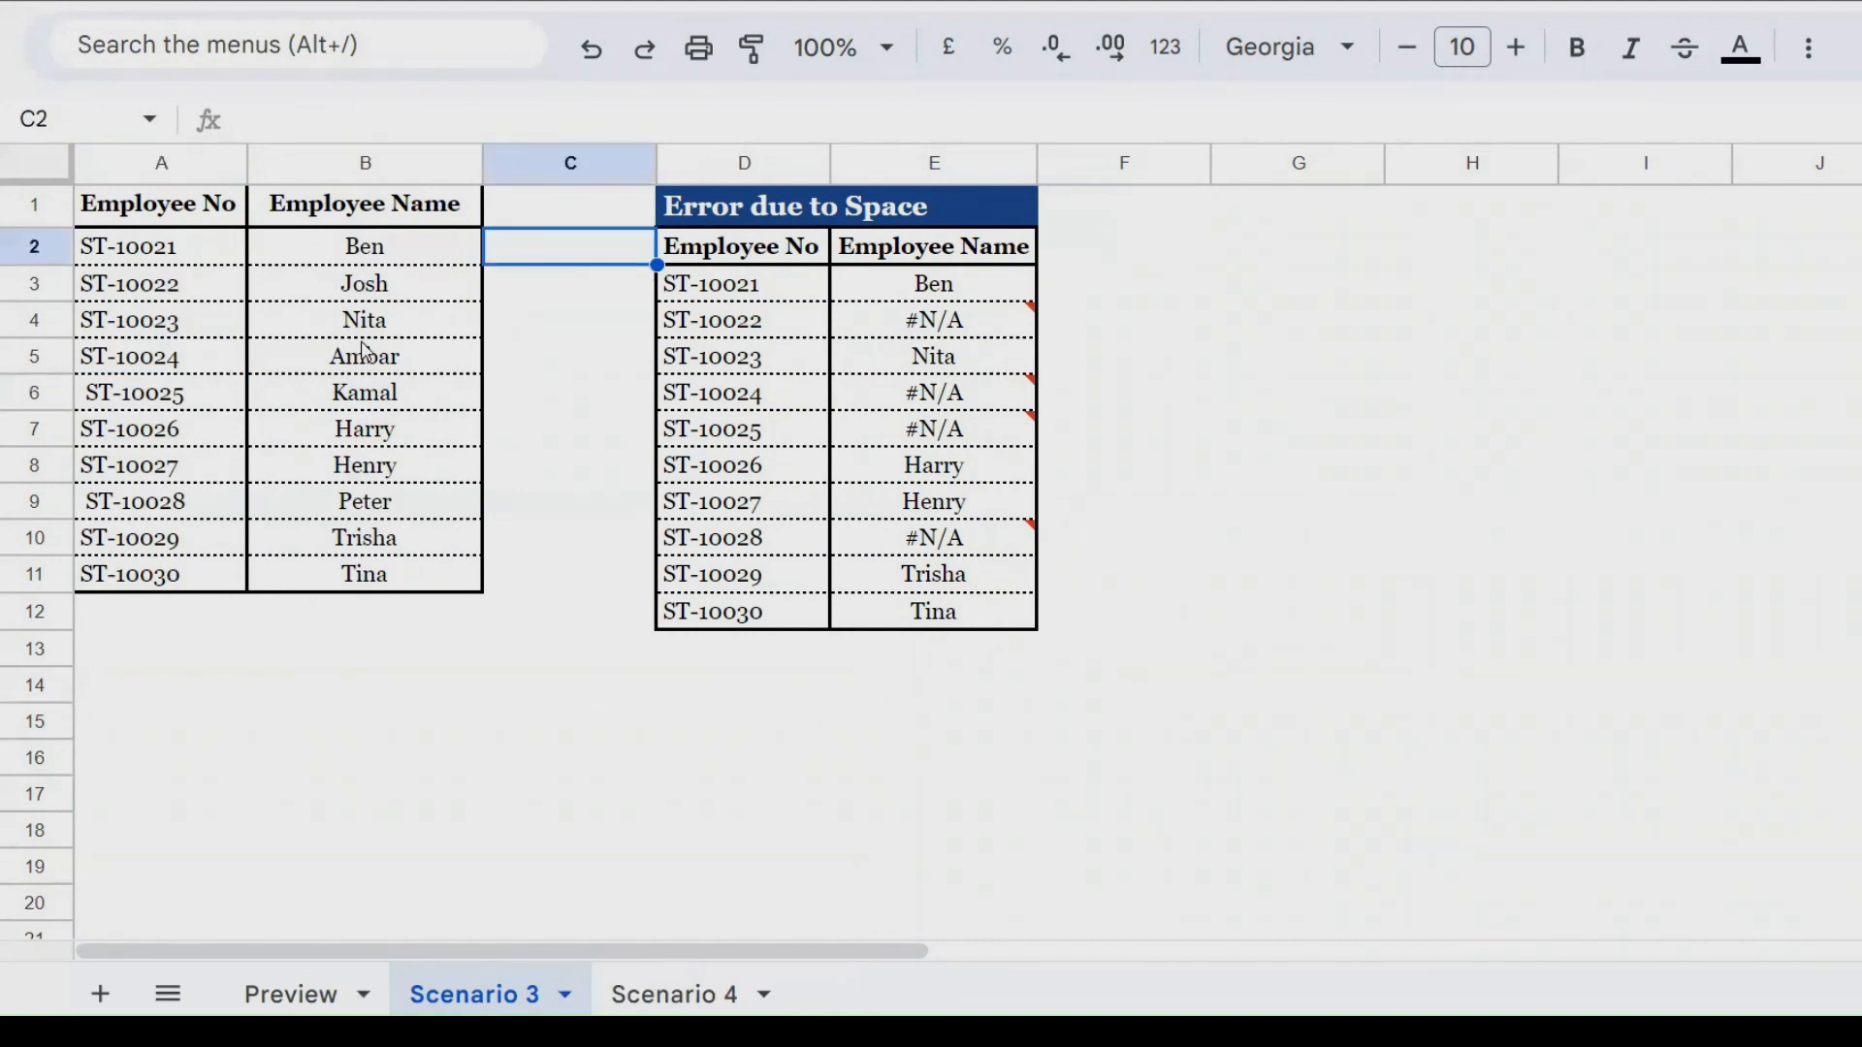
left_click(148, 258)
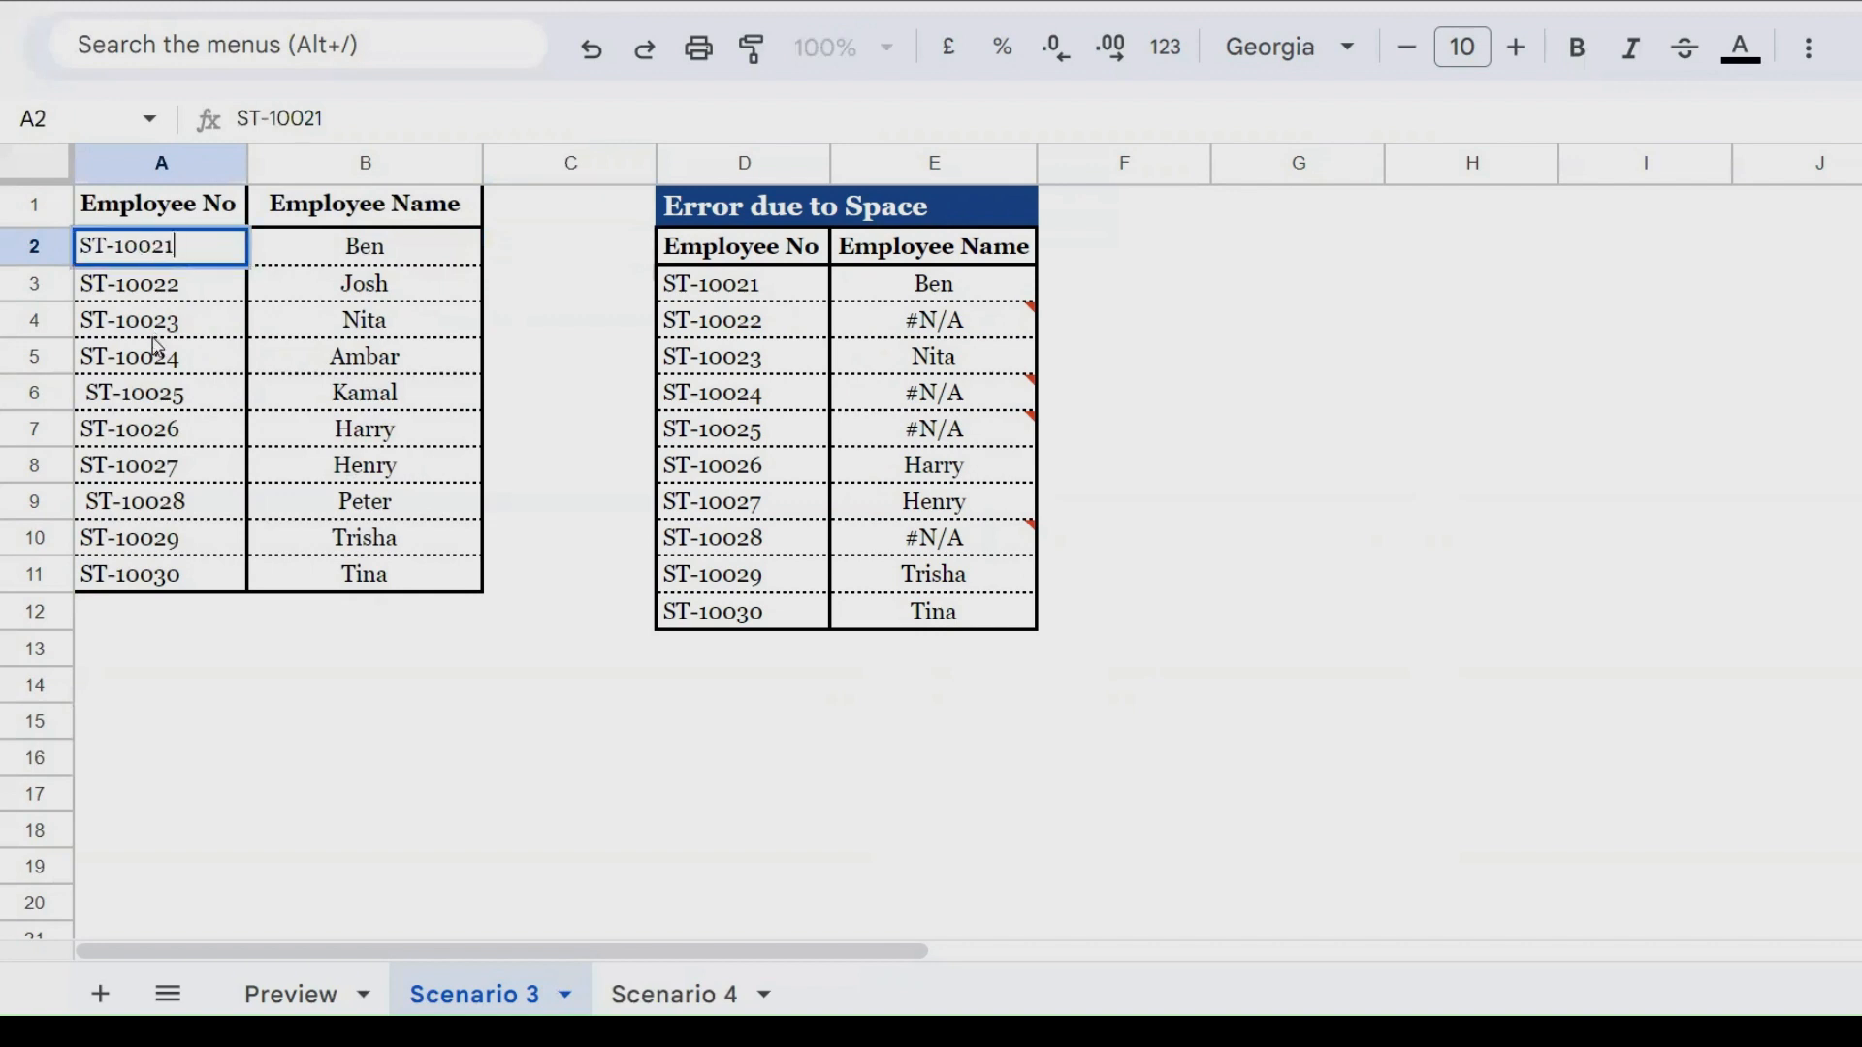
key("Down")
key("Up")
key("F2")
key("Escape")
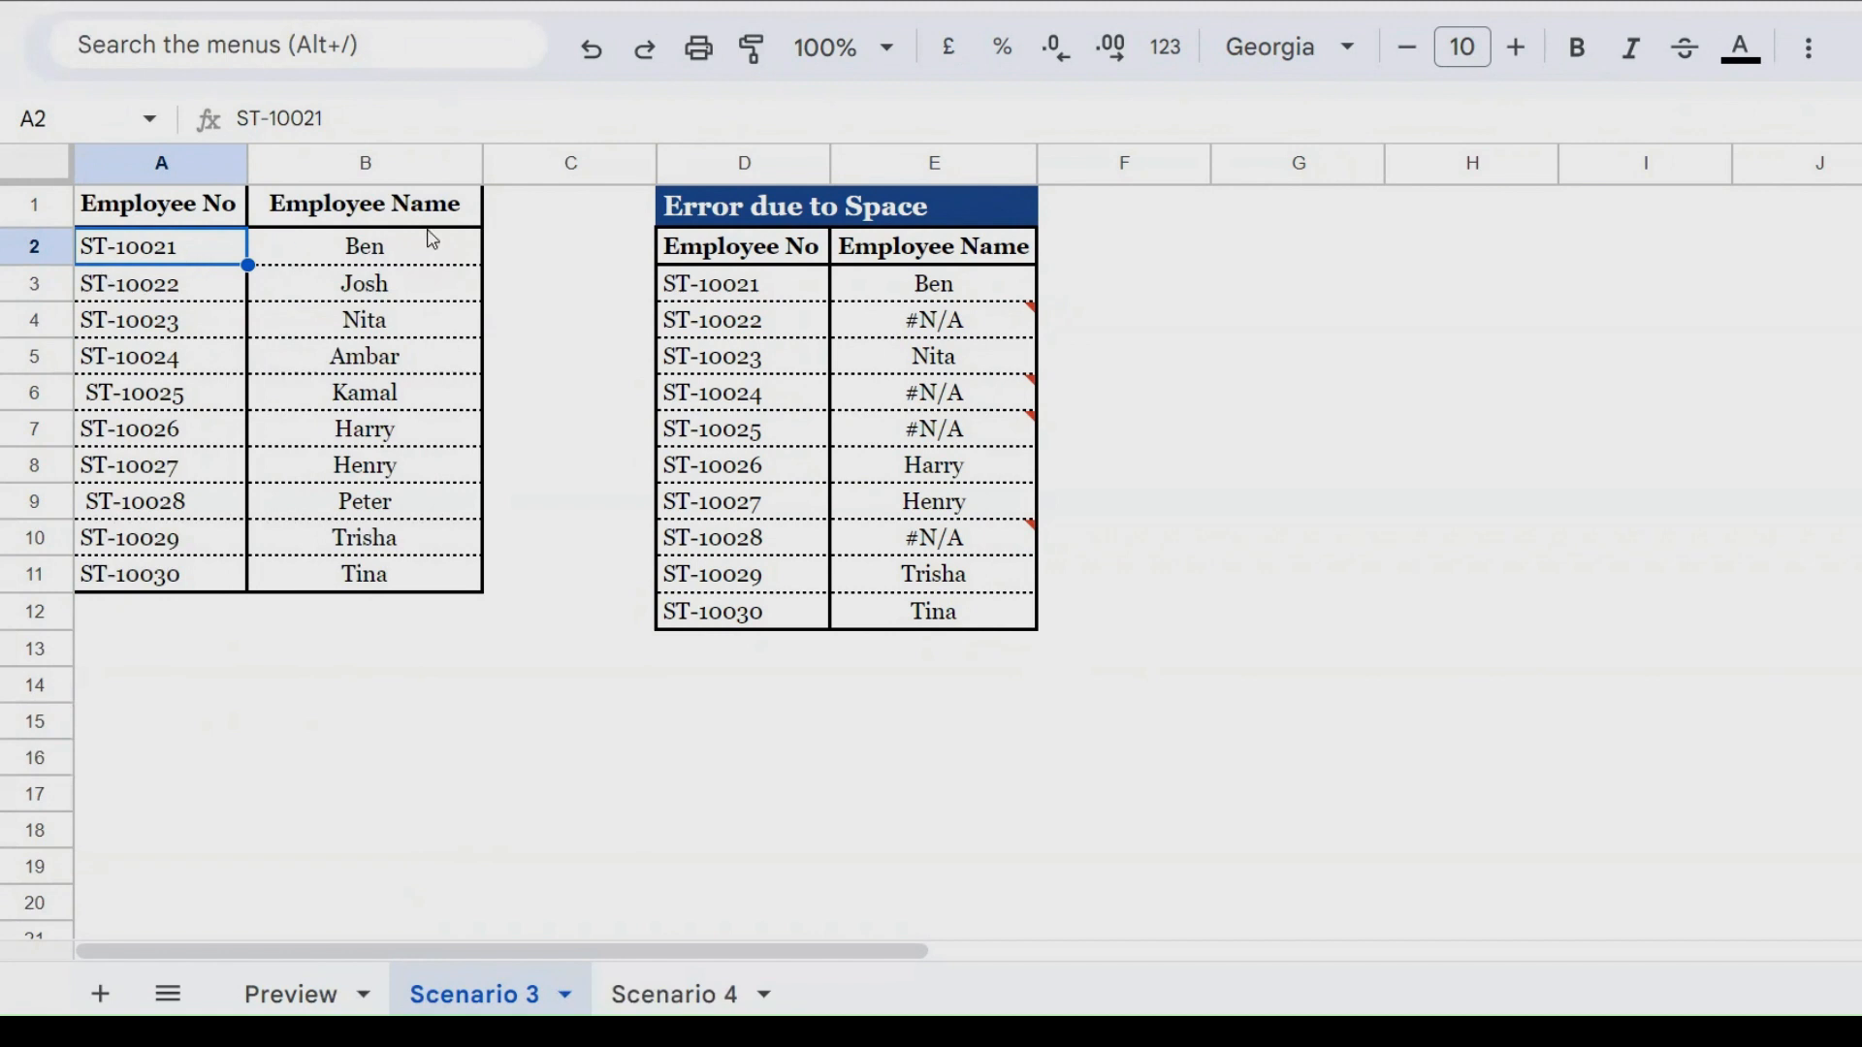
- Enter =LEN(A2) in C2 to count the employee number's characters and accept the suggested auto-fill through C11
left_click(561, 258)
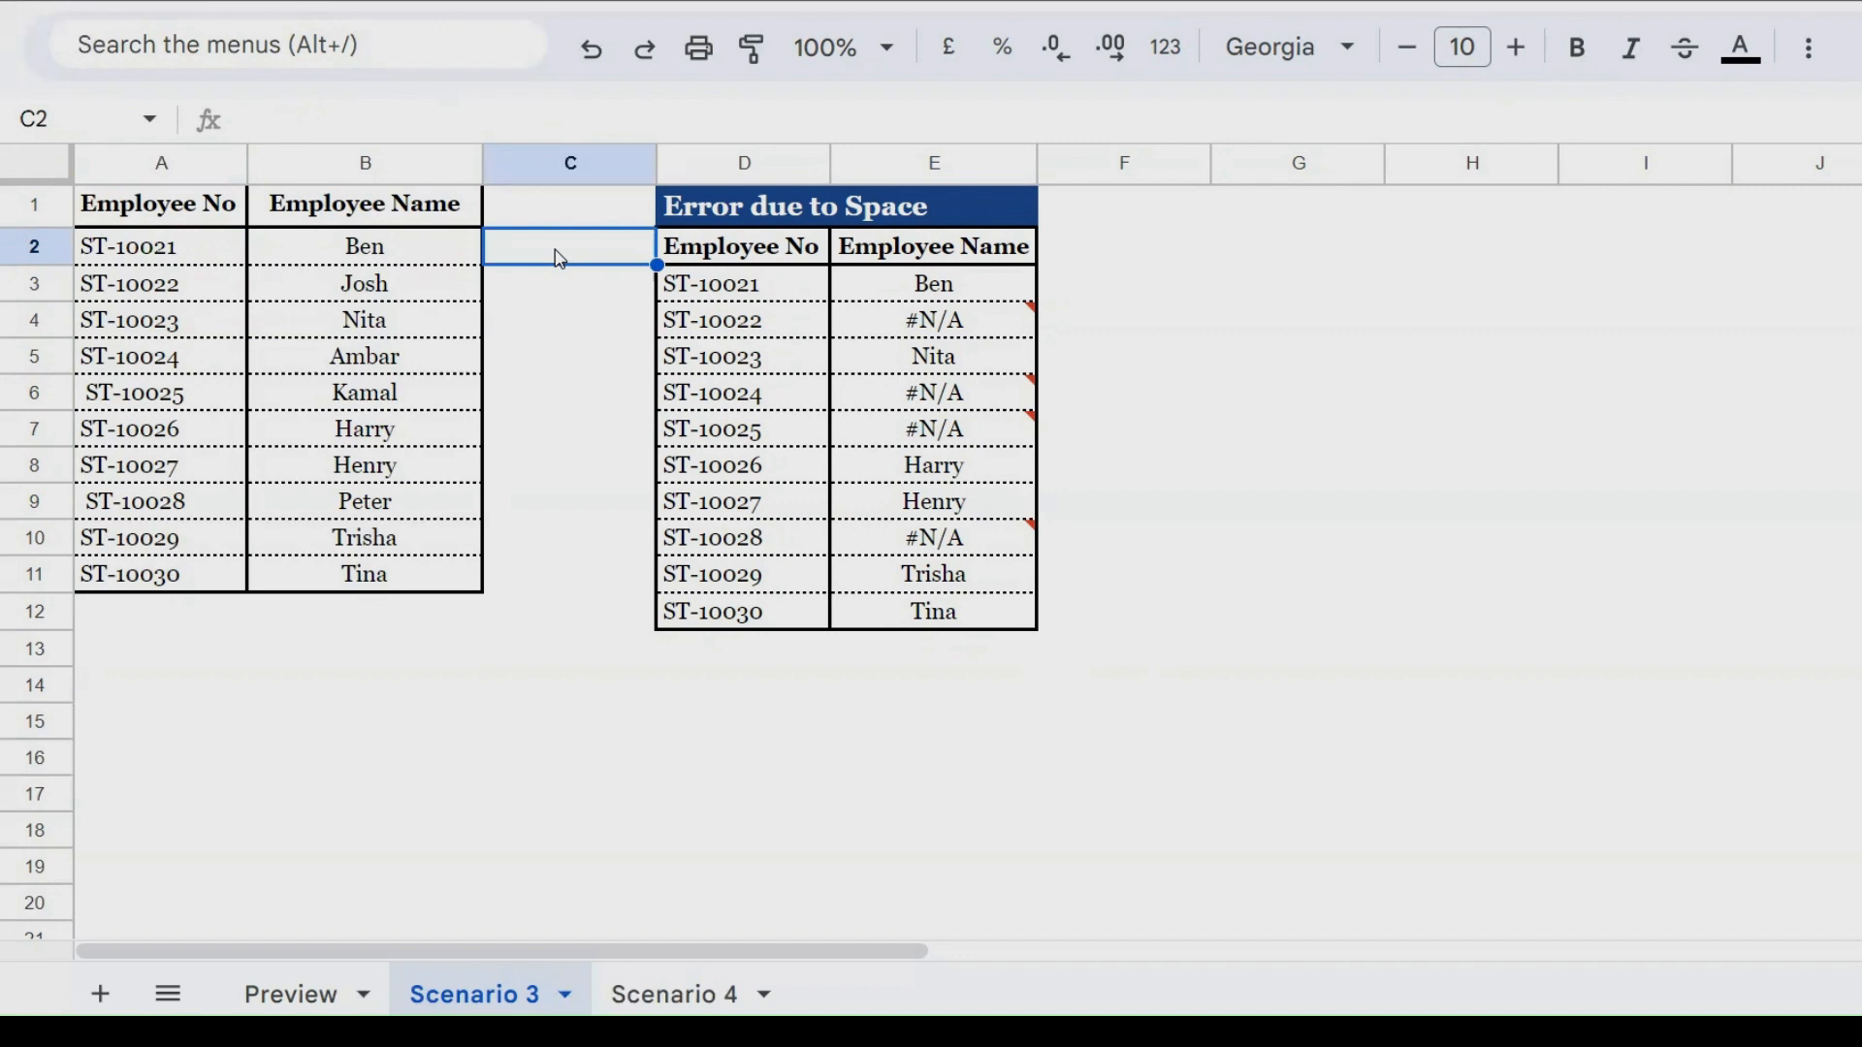
type("=")
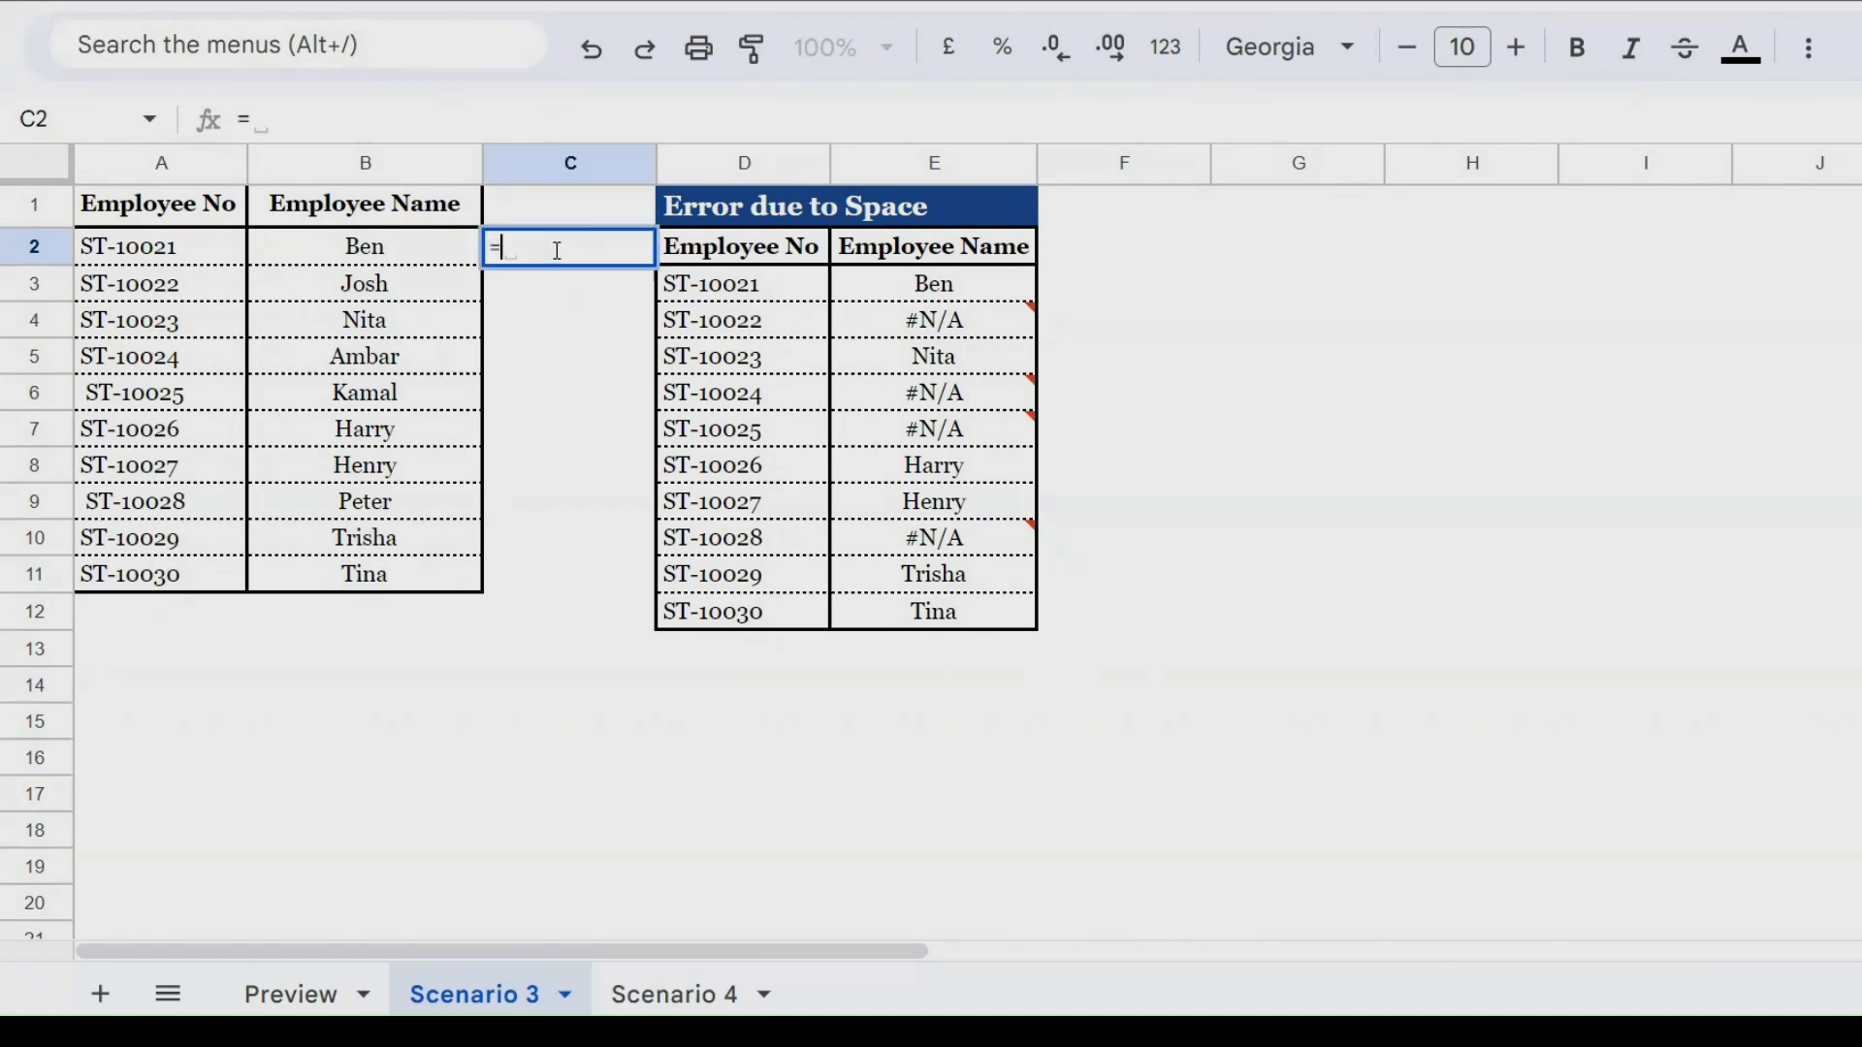
type("len")
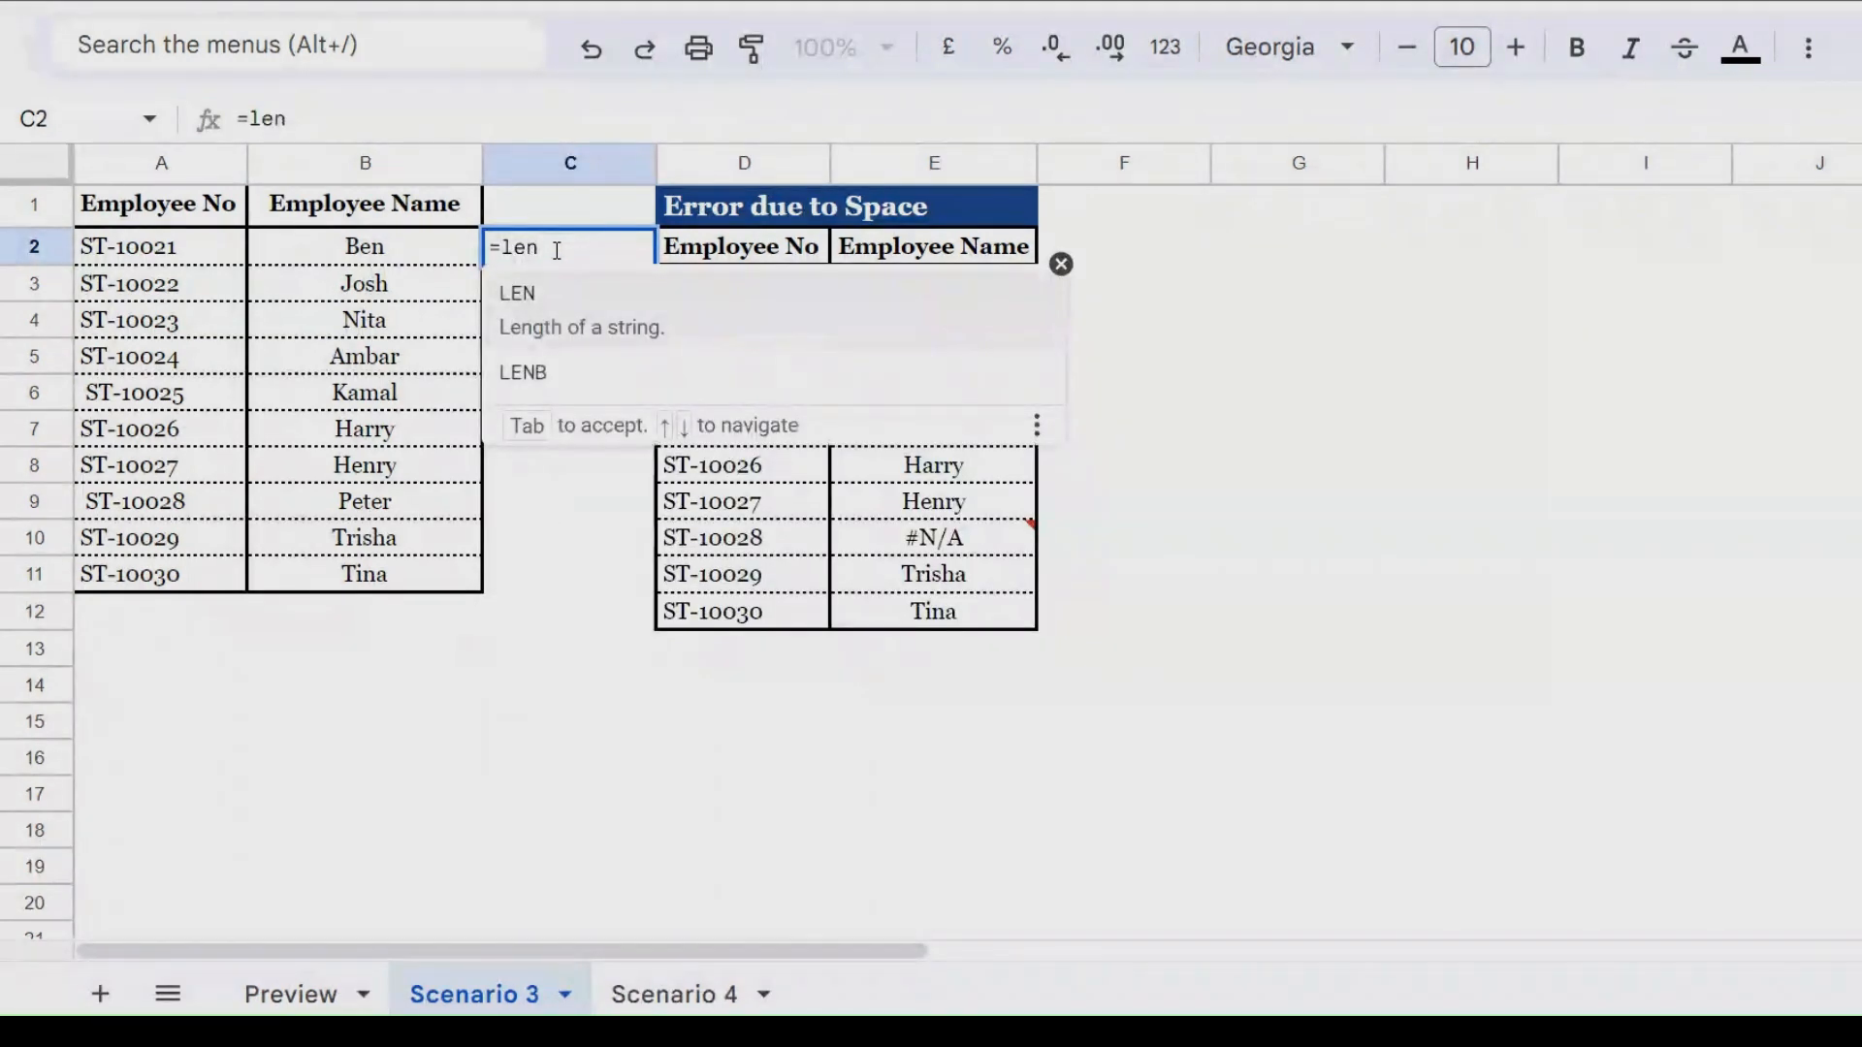
key("Tab")
left_click(304, 250)
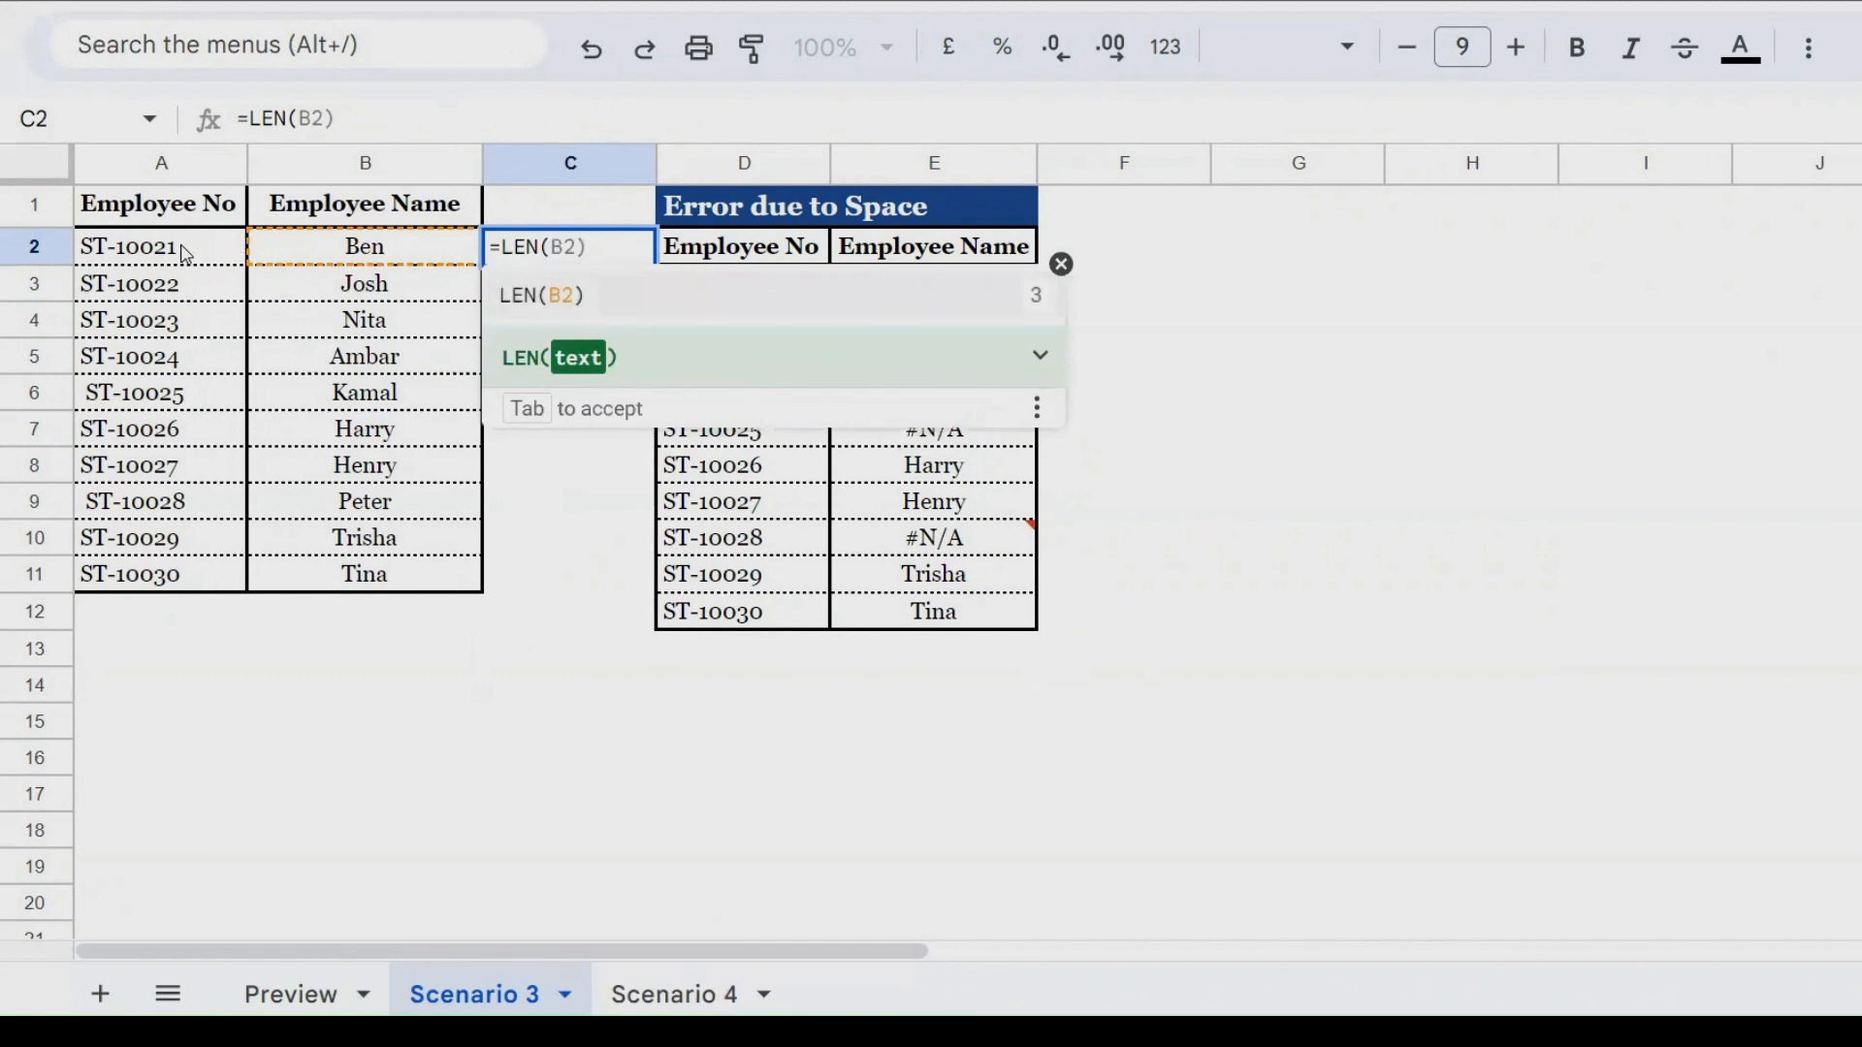
left_click(185, 257)
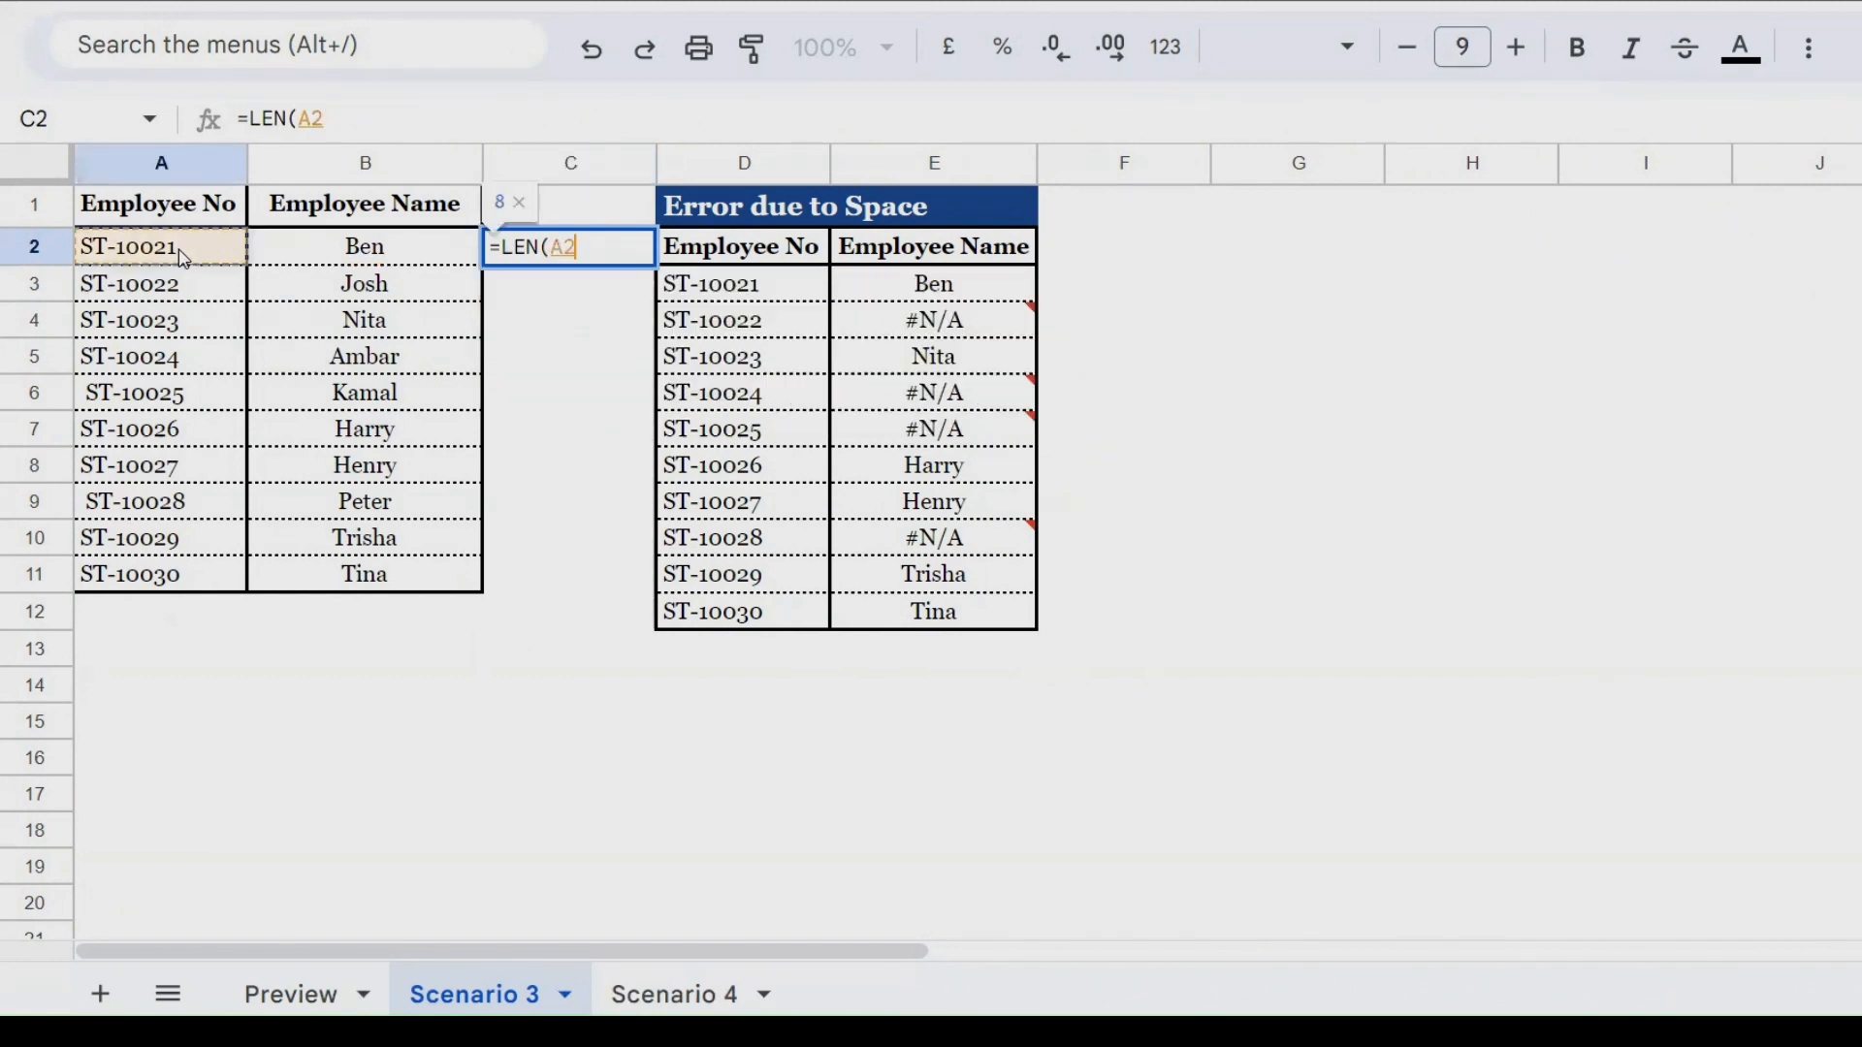
type(")")
key("Return")
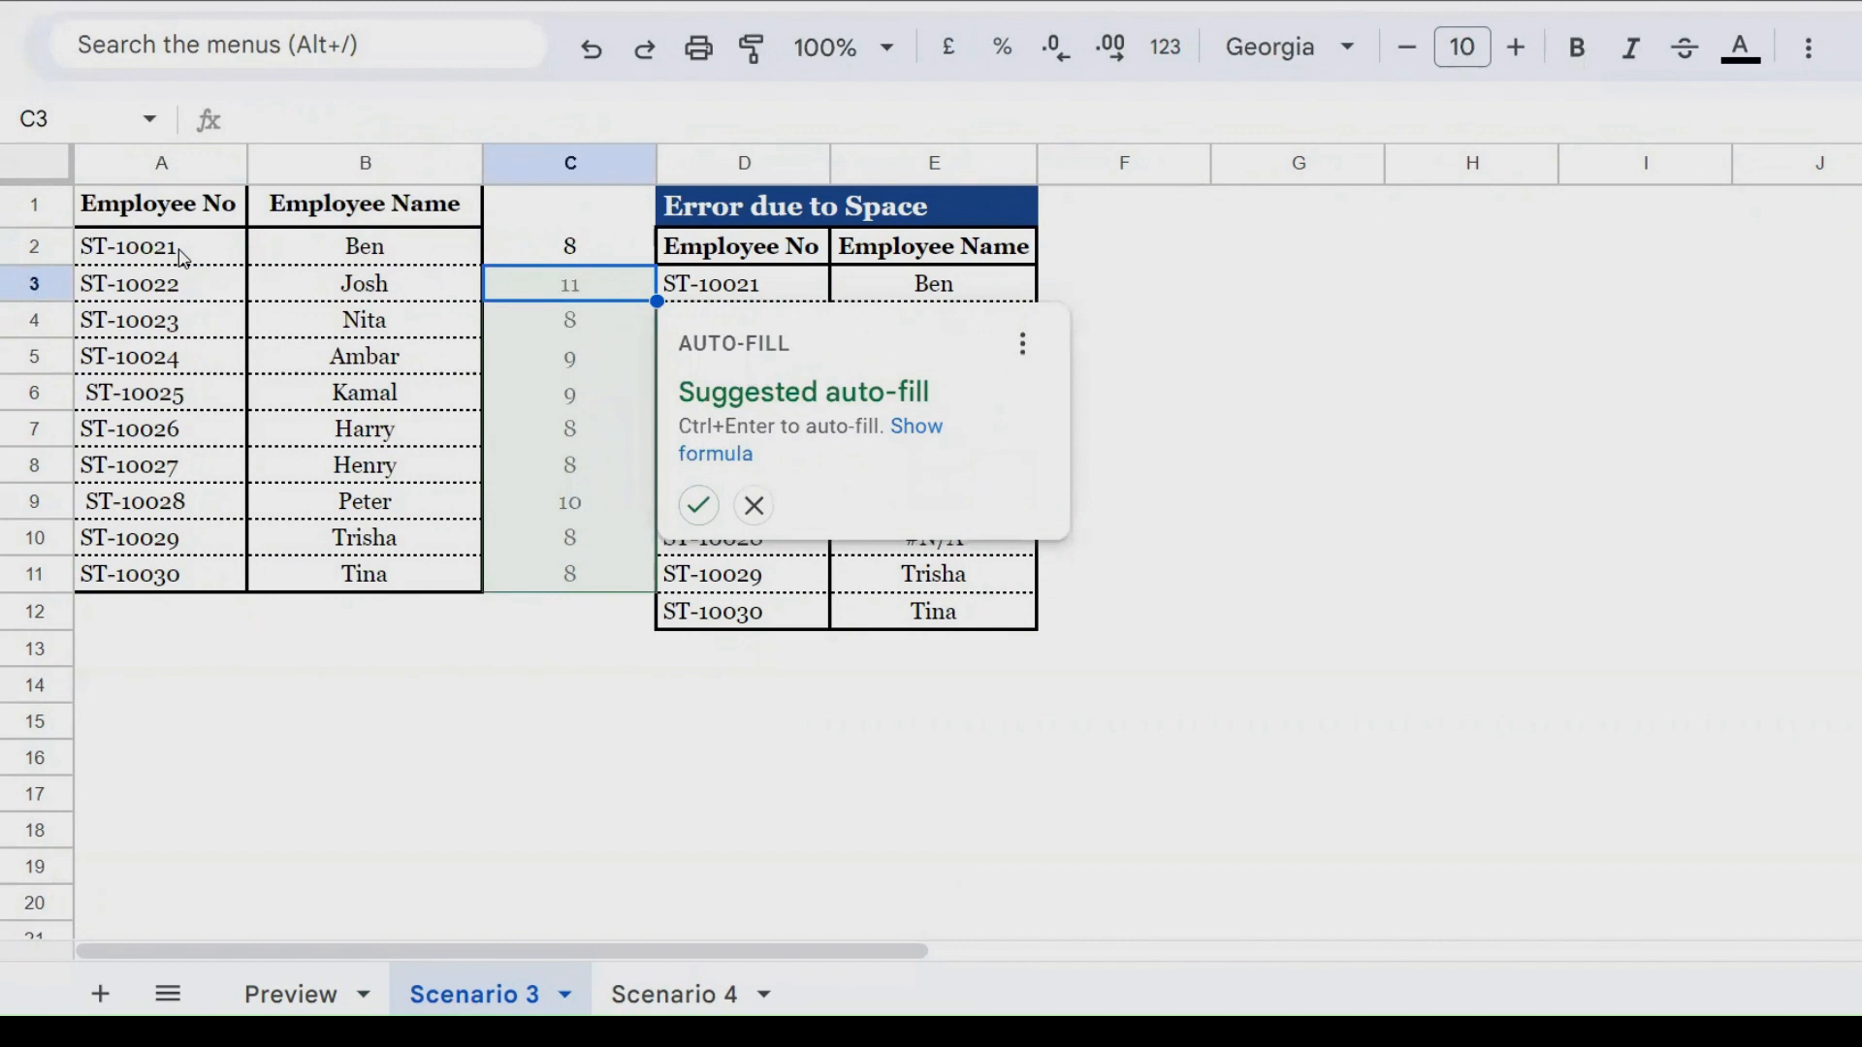
key("ctrl+Return")
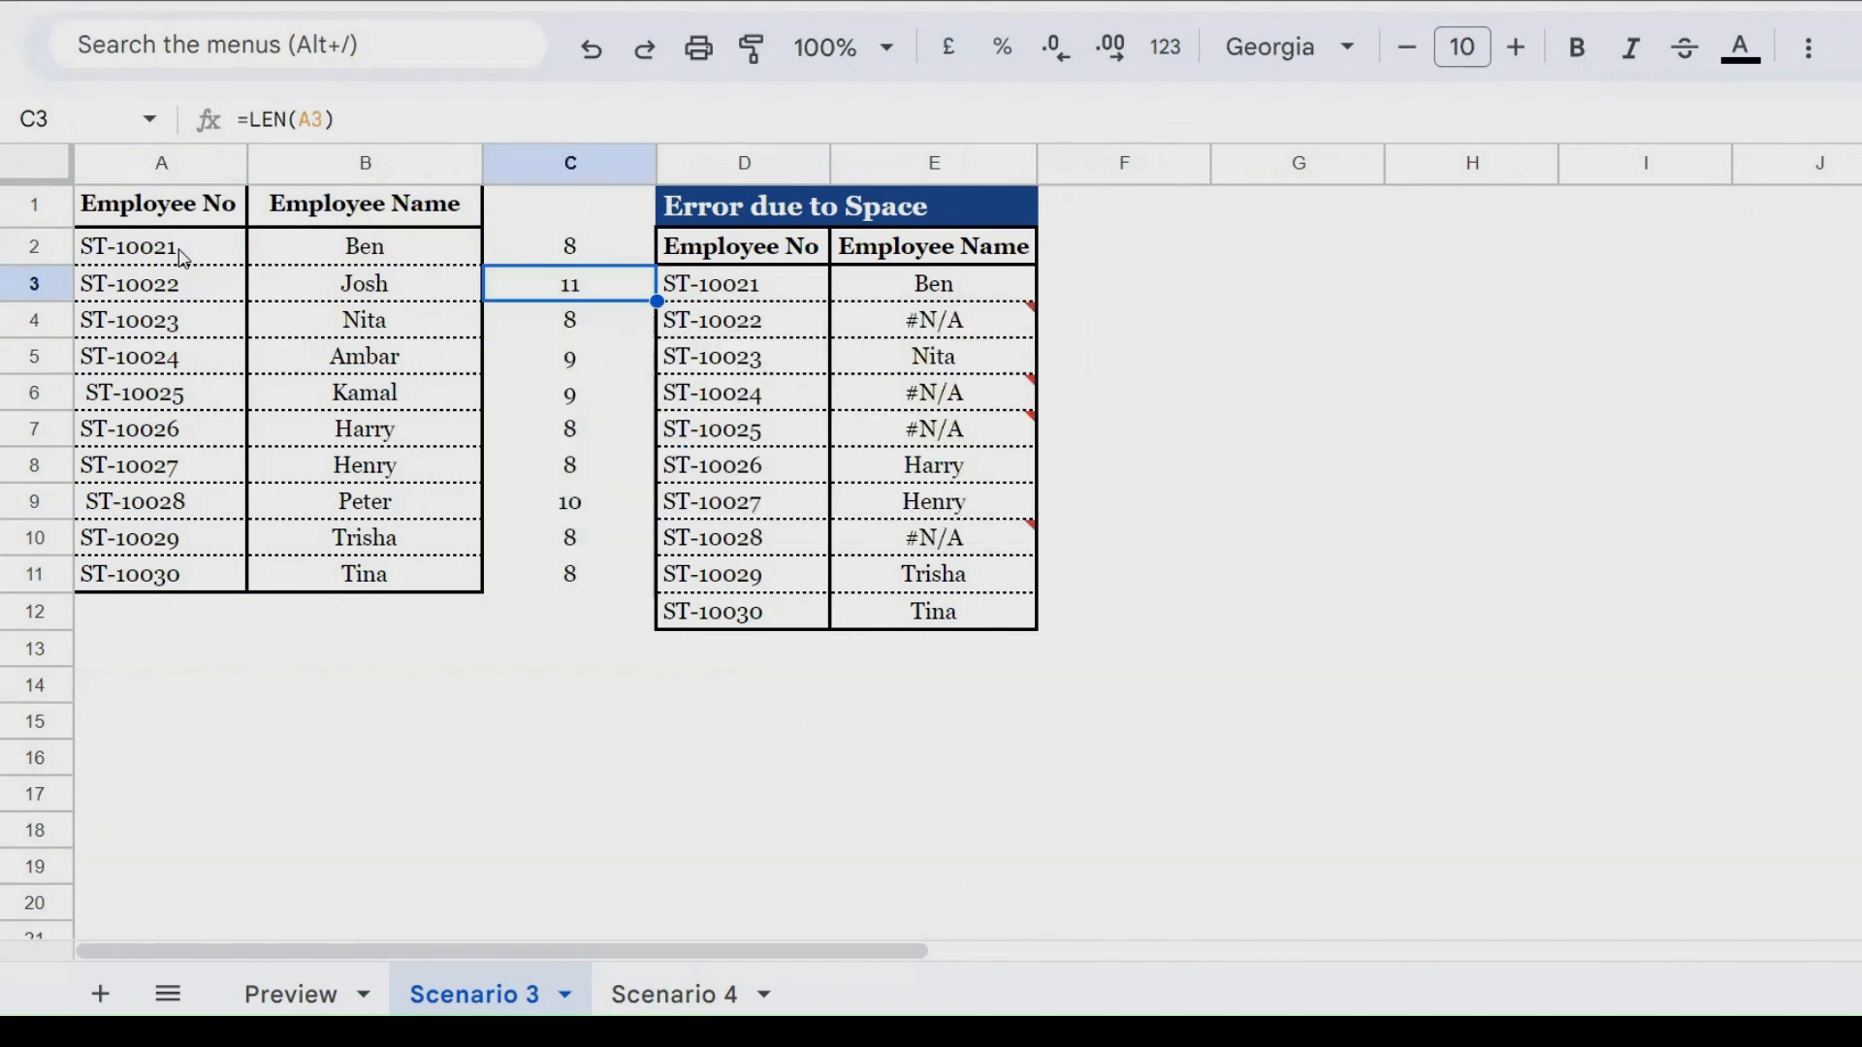
- Compare the character counts in column C with the E3 and E4 lookups, and inspect the VLOOKUP formula in E4
key("Up")
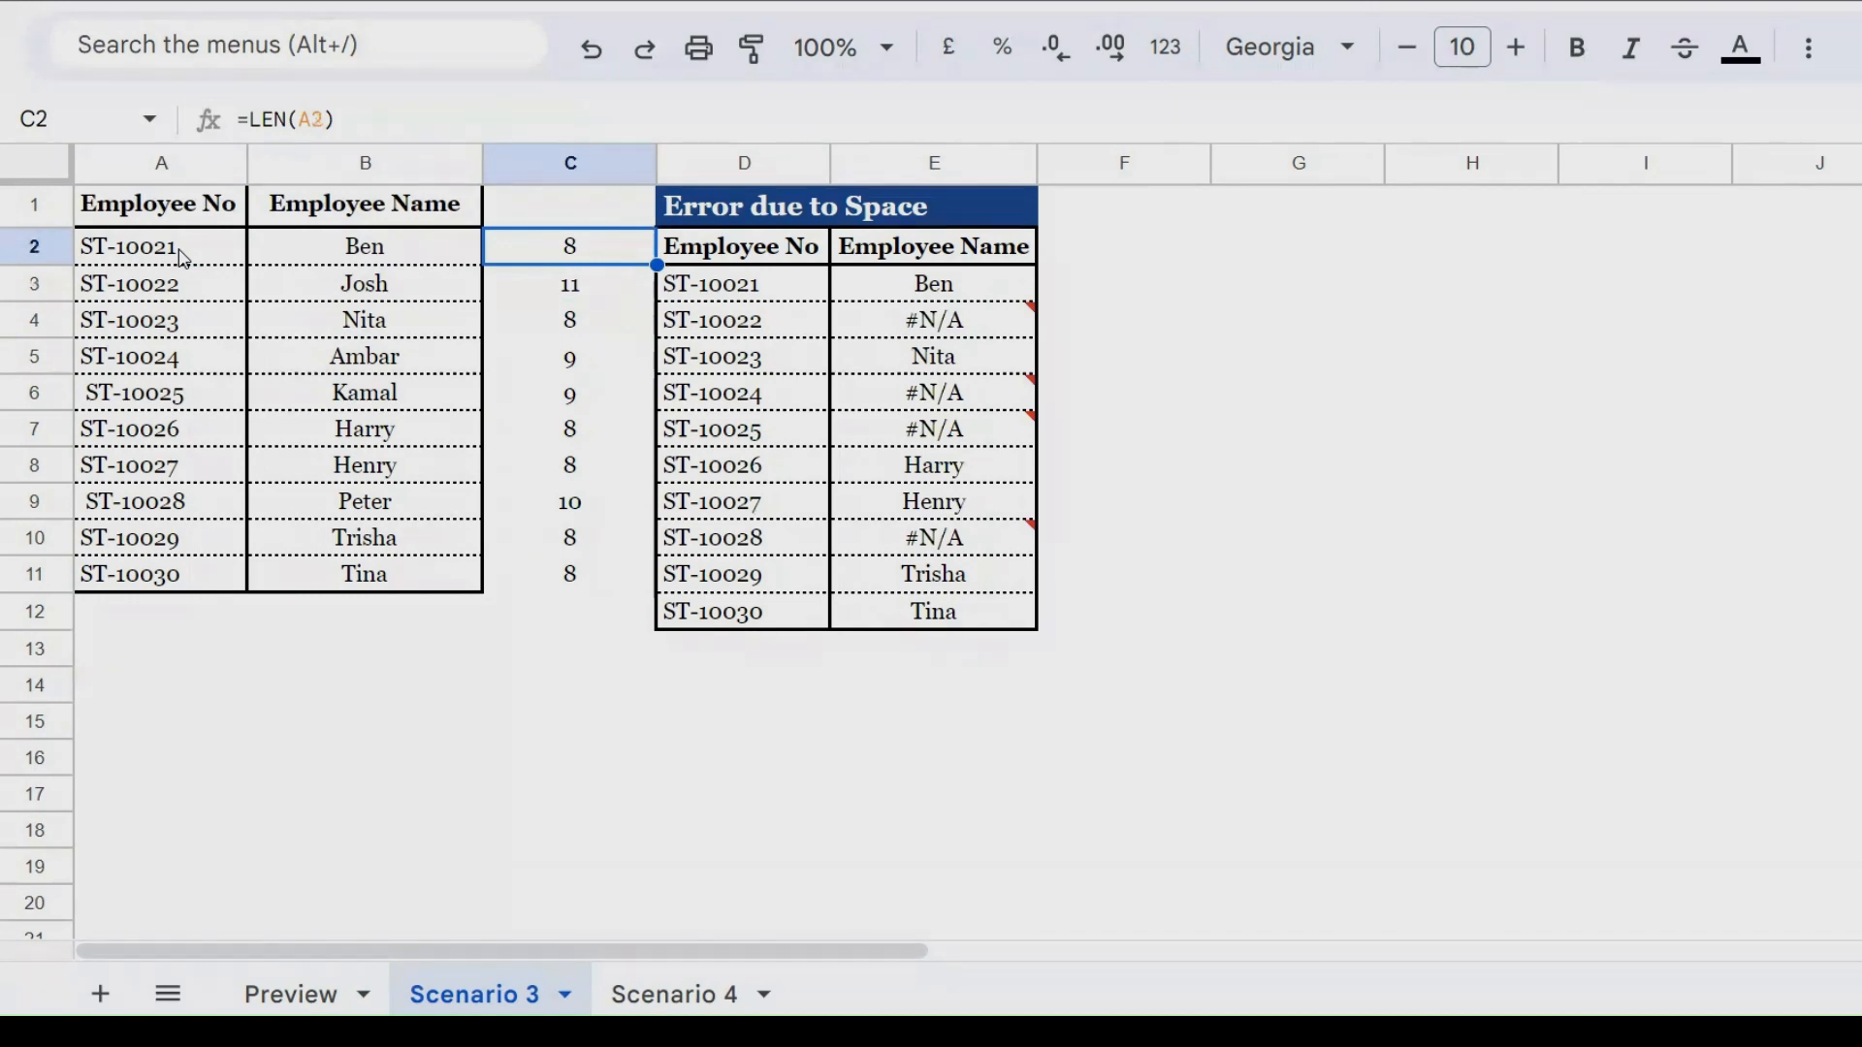
key("Down")
key("Down")
key("Up")
key("Right")
key("Right")
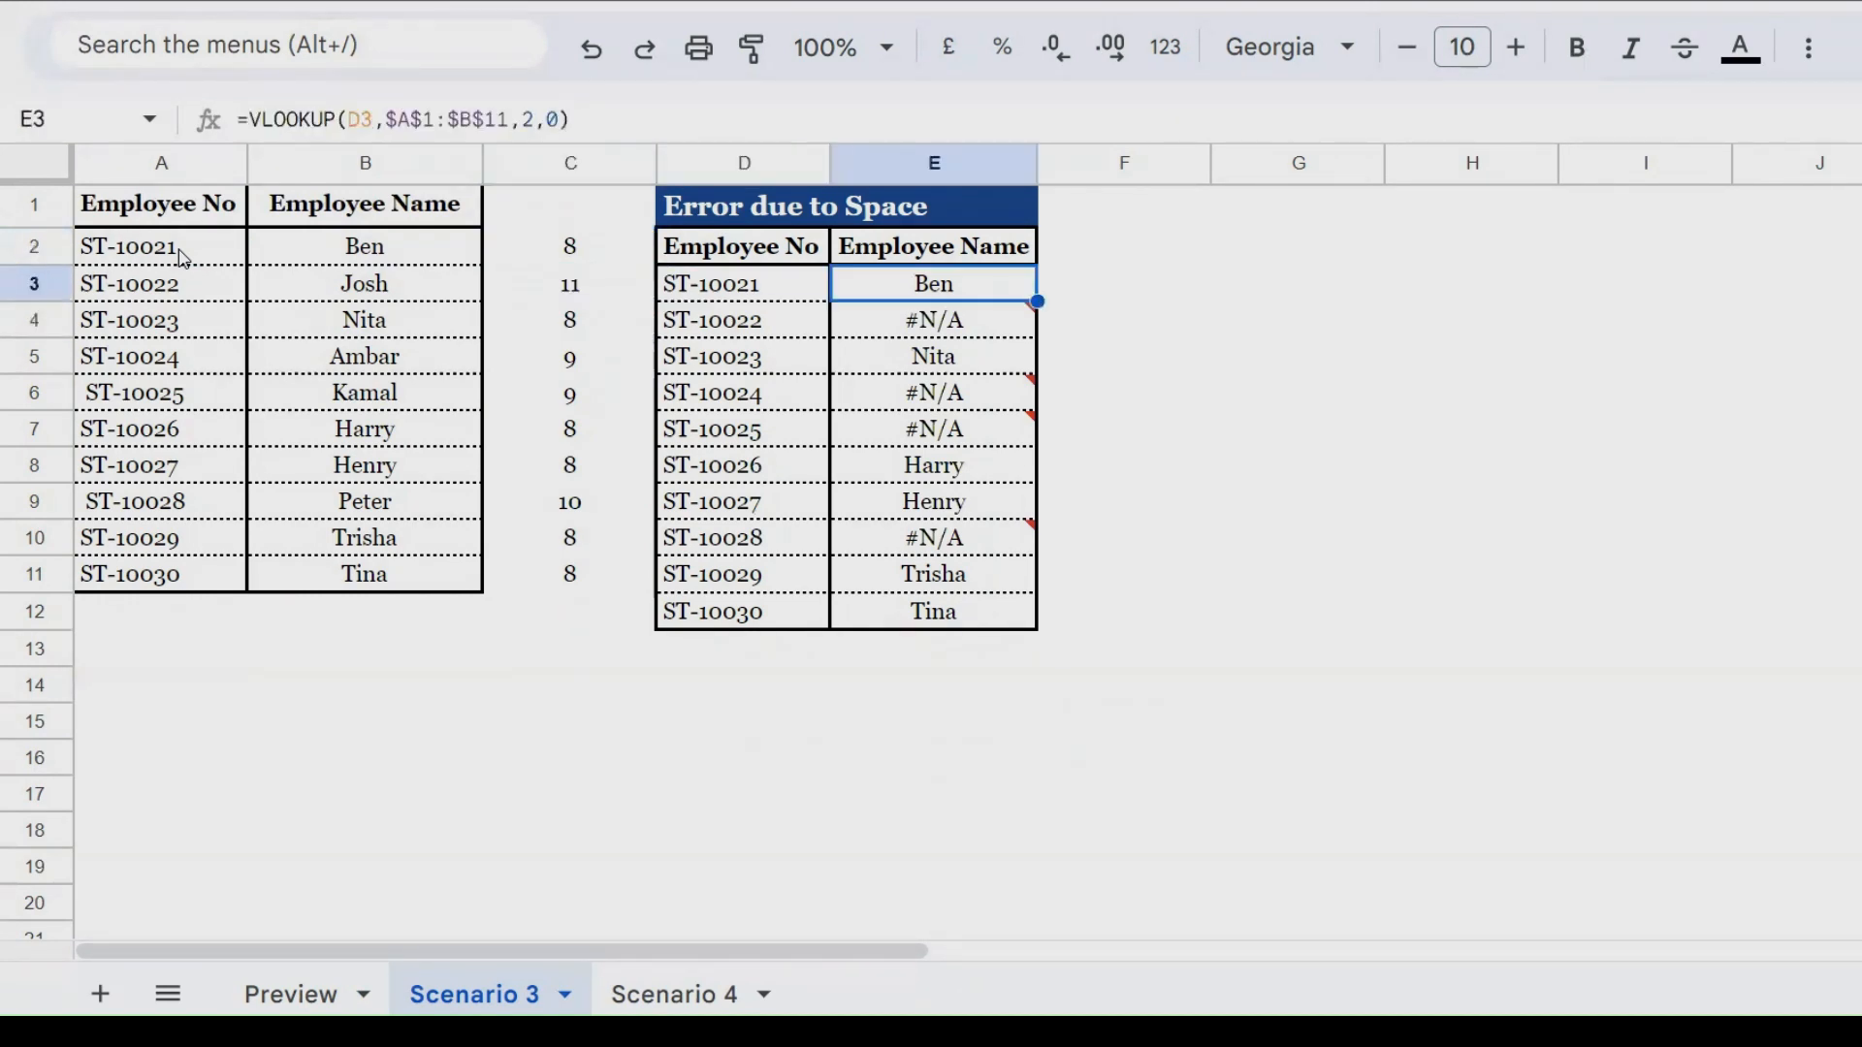
key("Down")
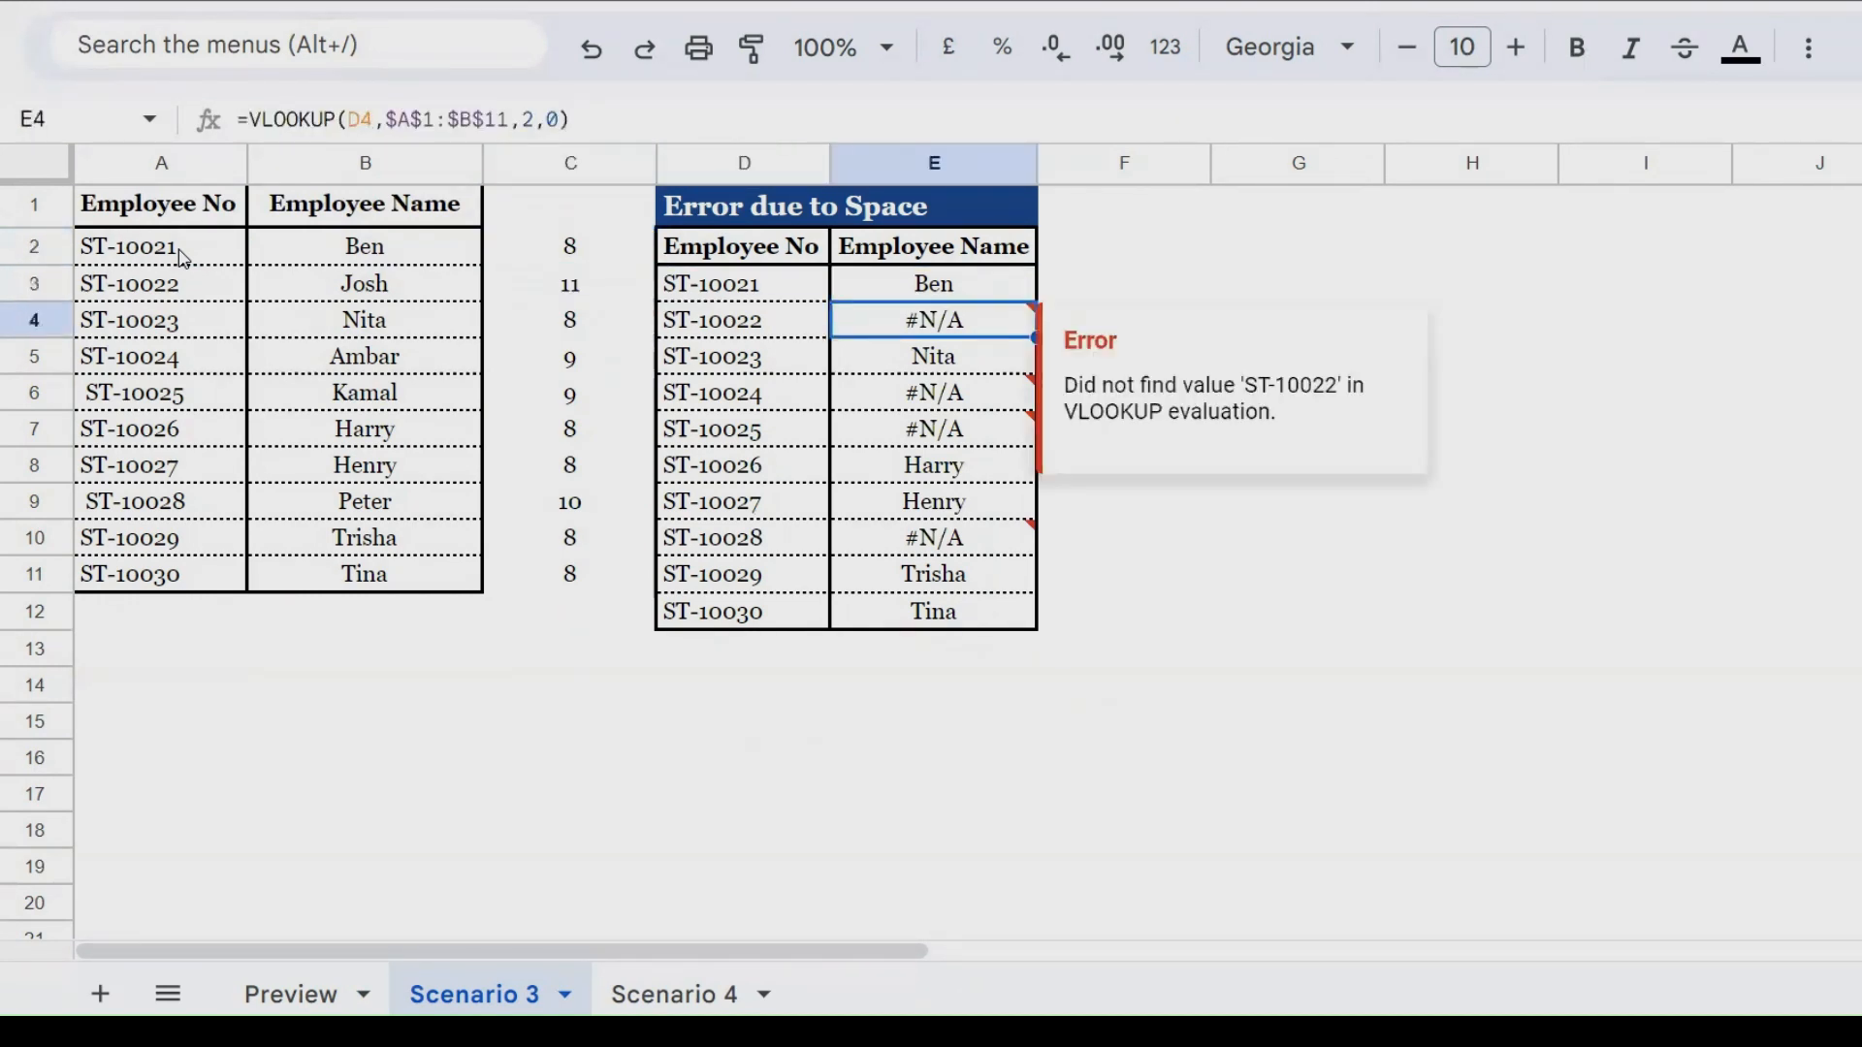
key("F2")
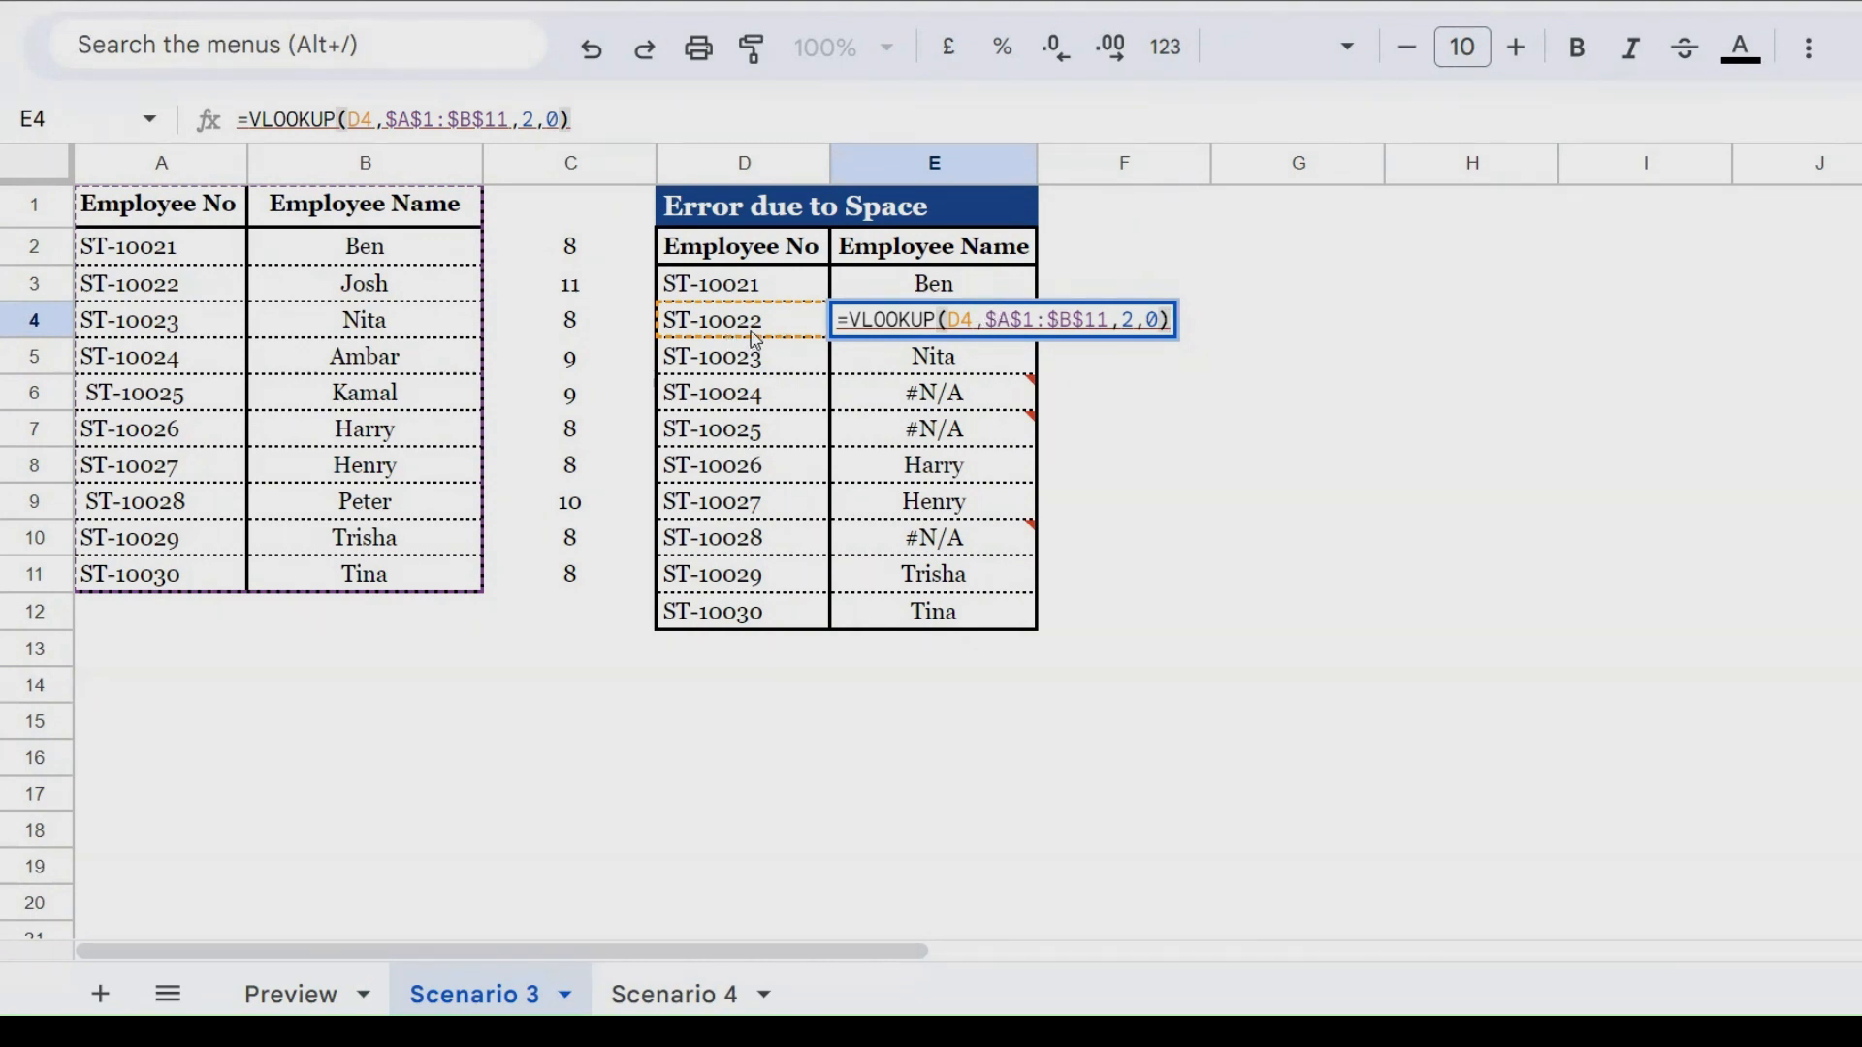
key("Escape")
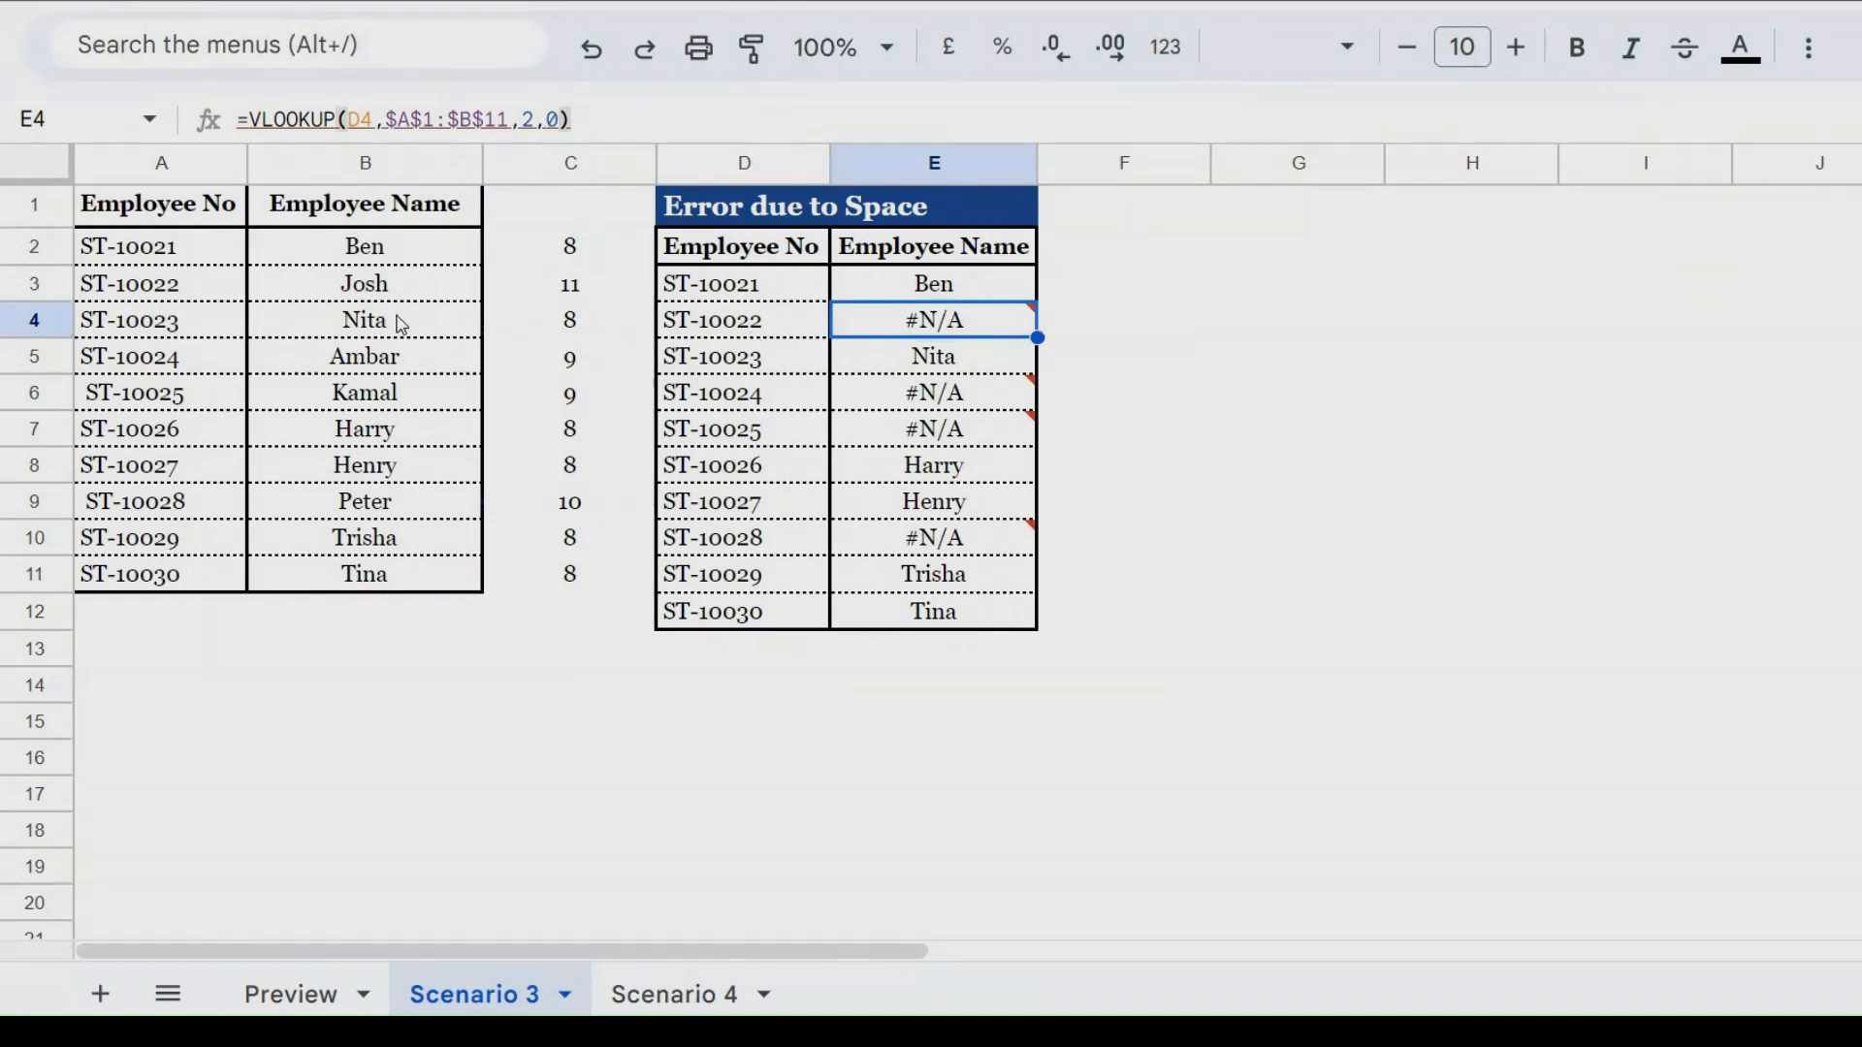
- Check the text in A3 for trailing spaces and review the character counts in C2 through C5
double_click(207, 291)
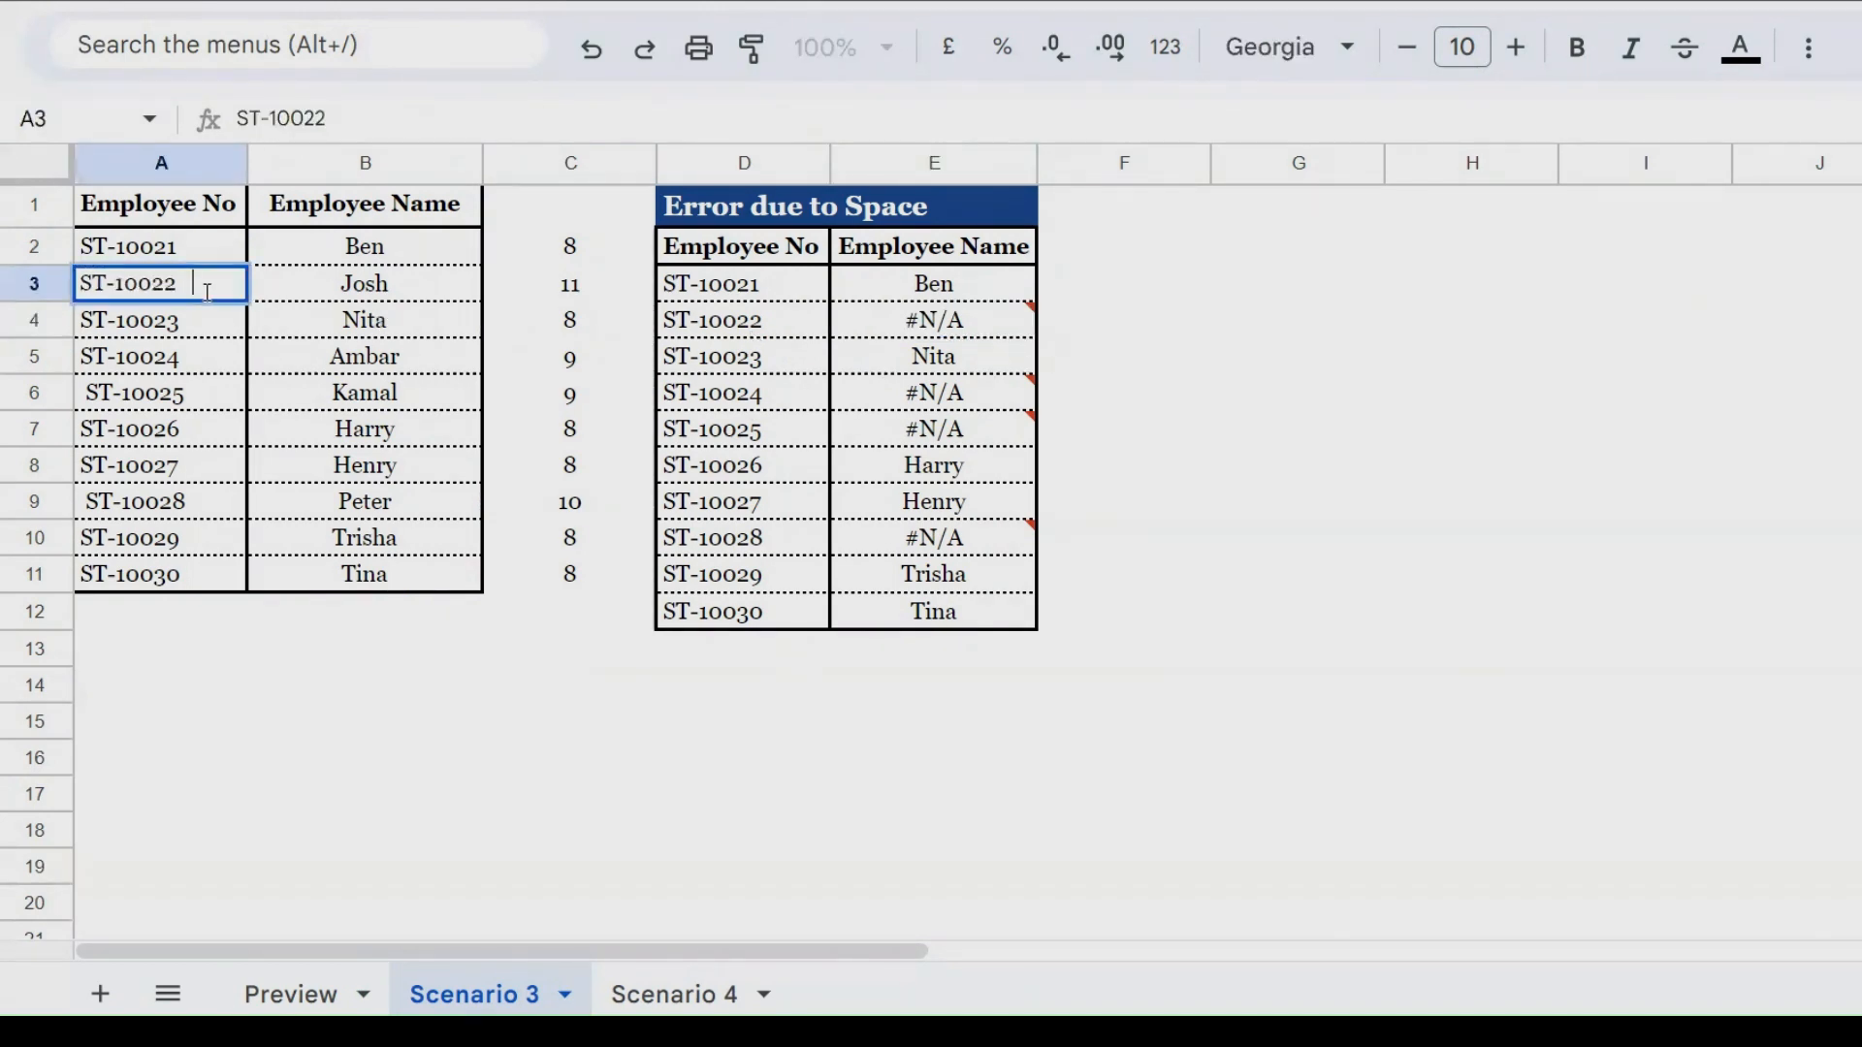
key("Return")
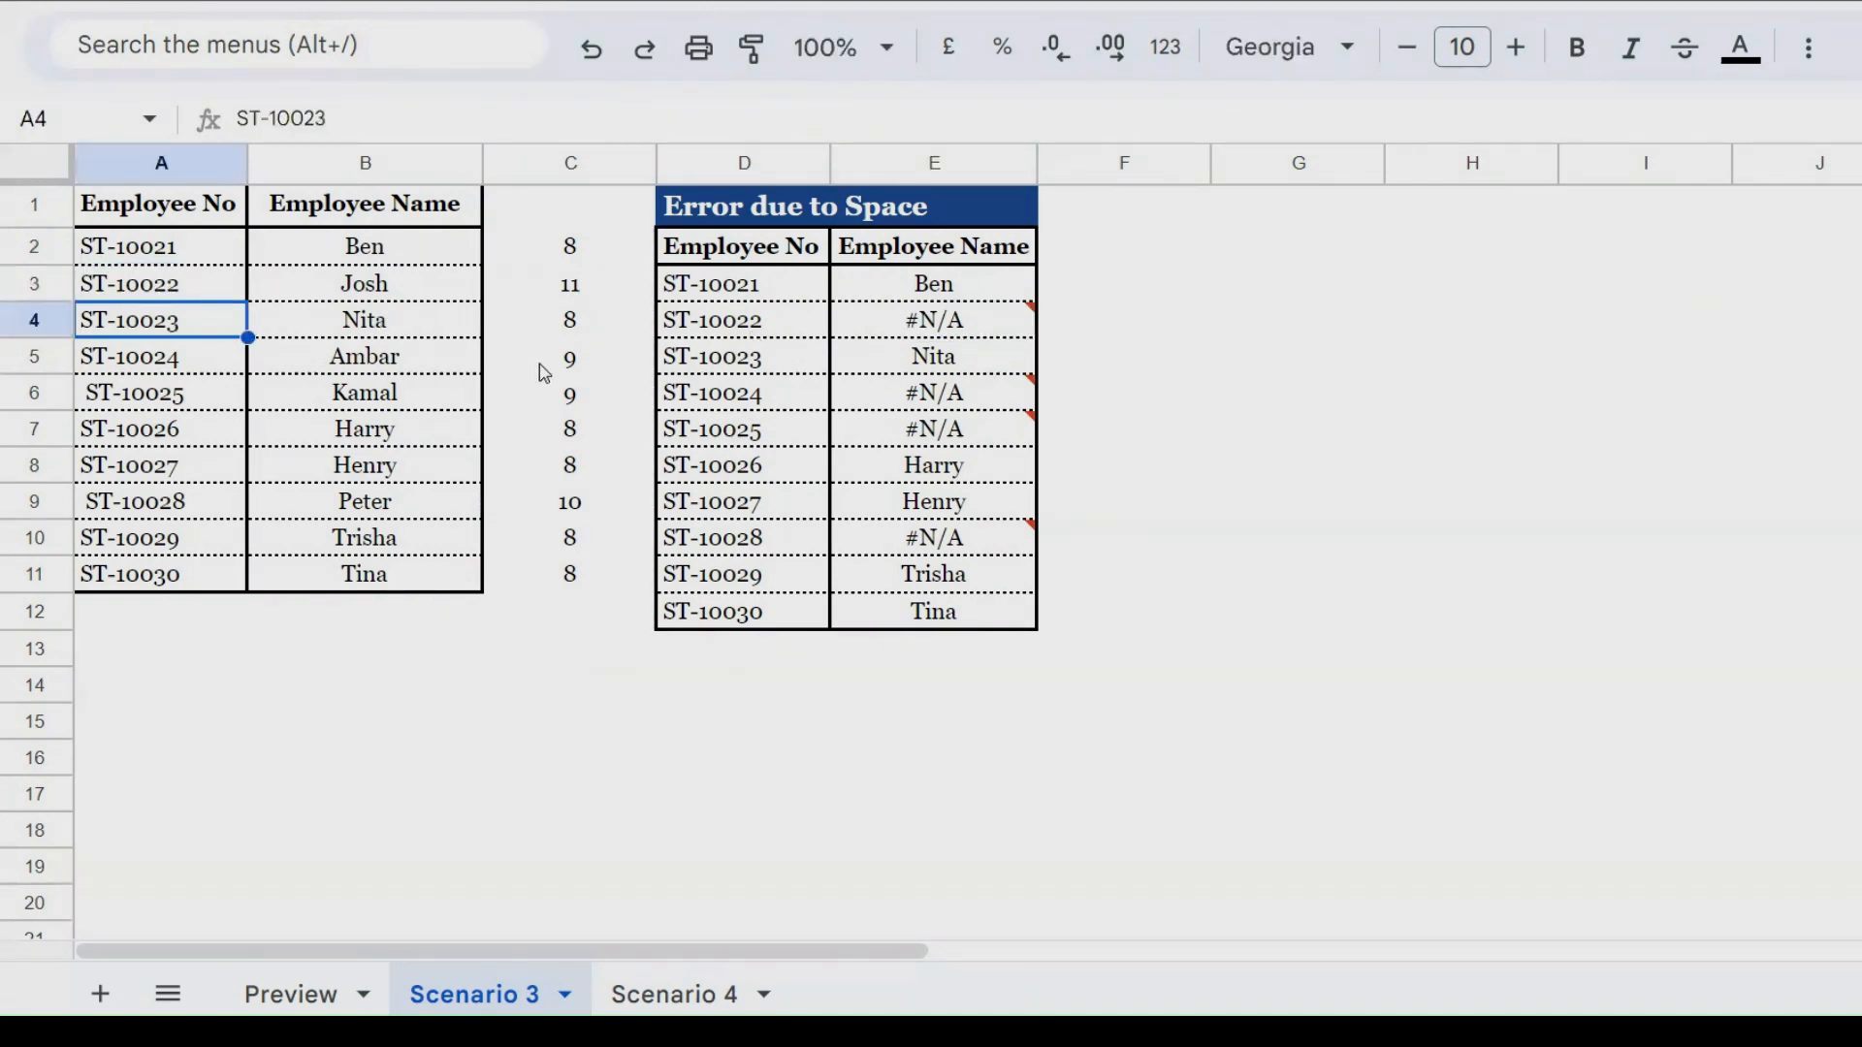
left_click(570, 366)
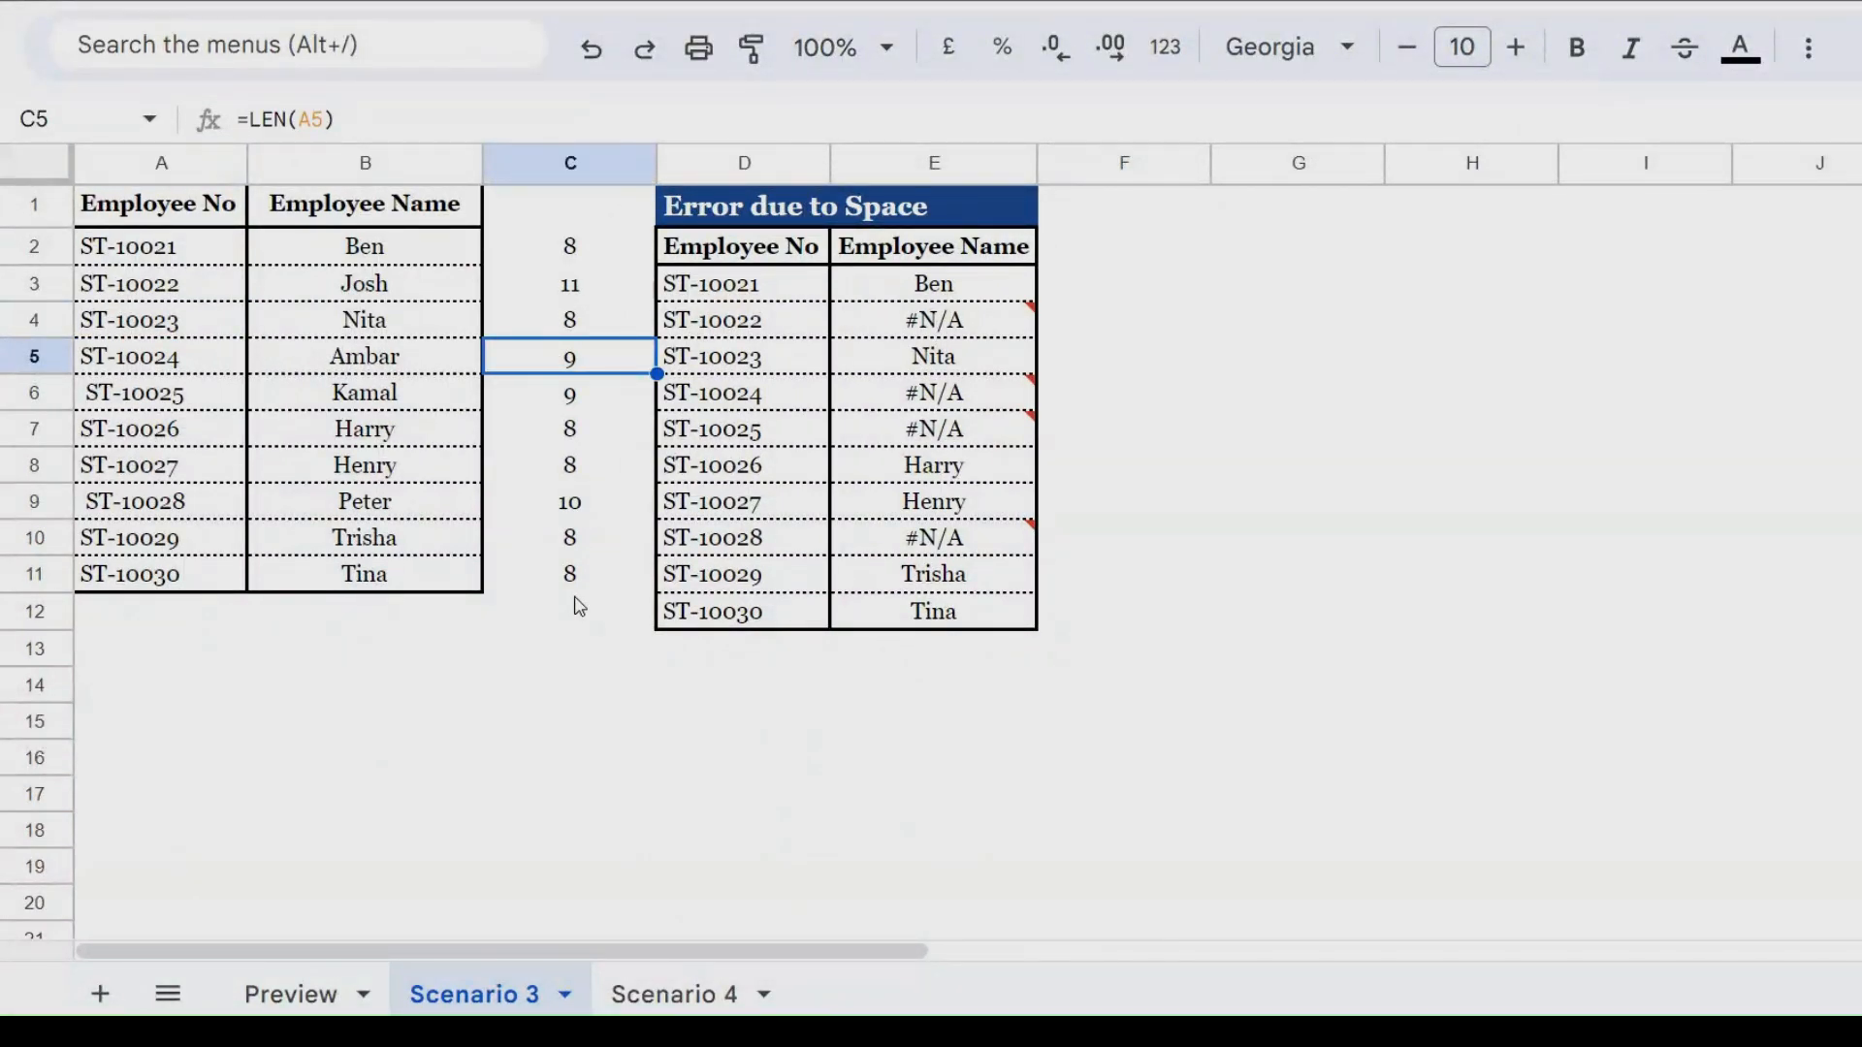
key("Up")
key("Up")
key("Up")
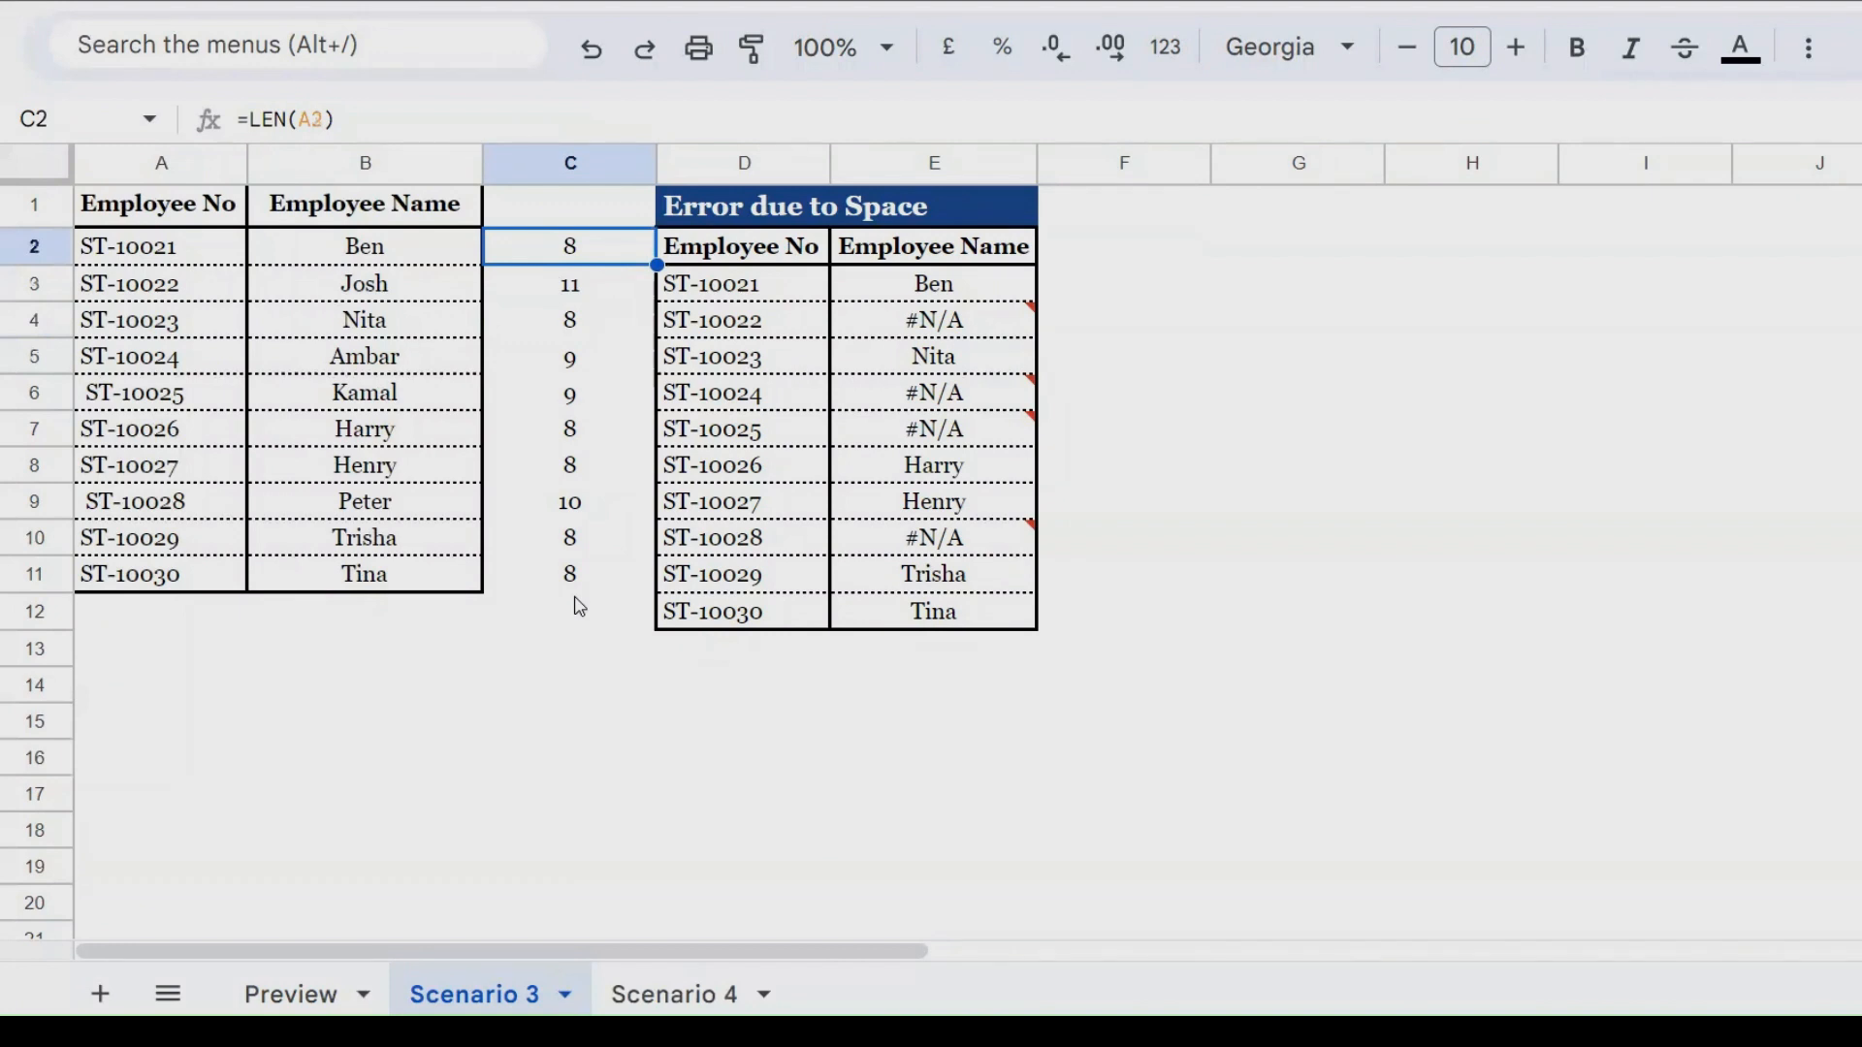
key("Right")
key("Right")
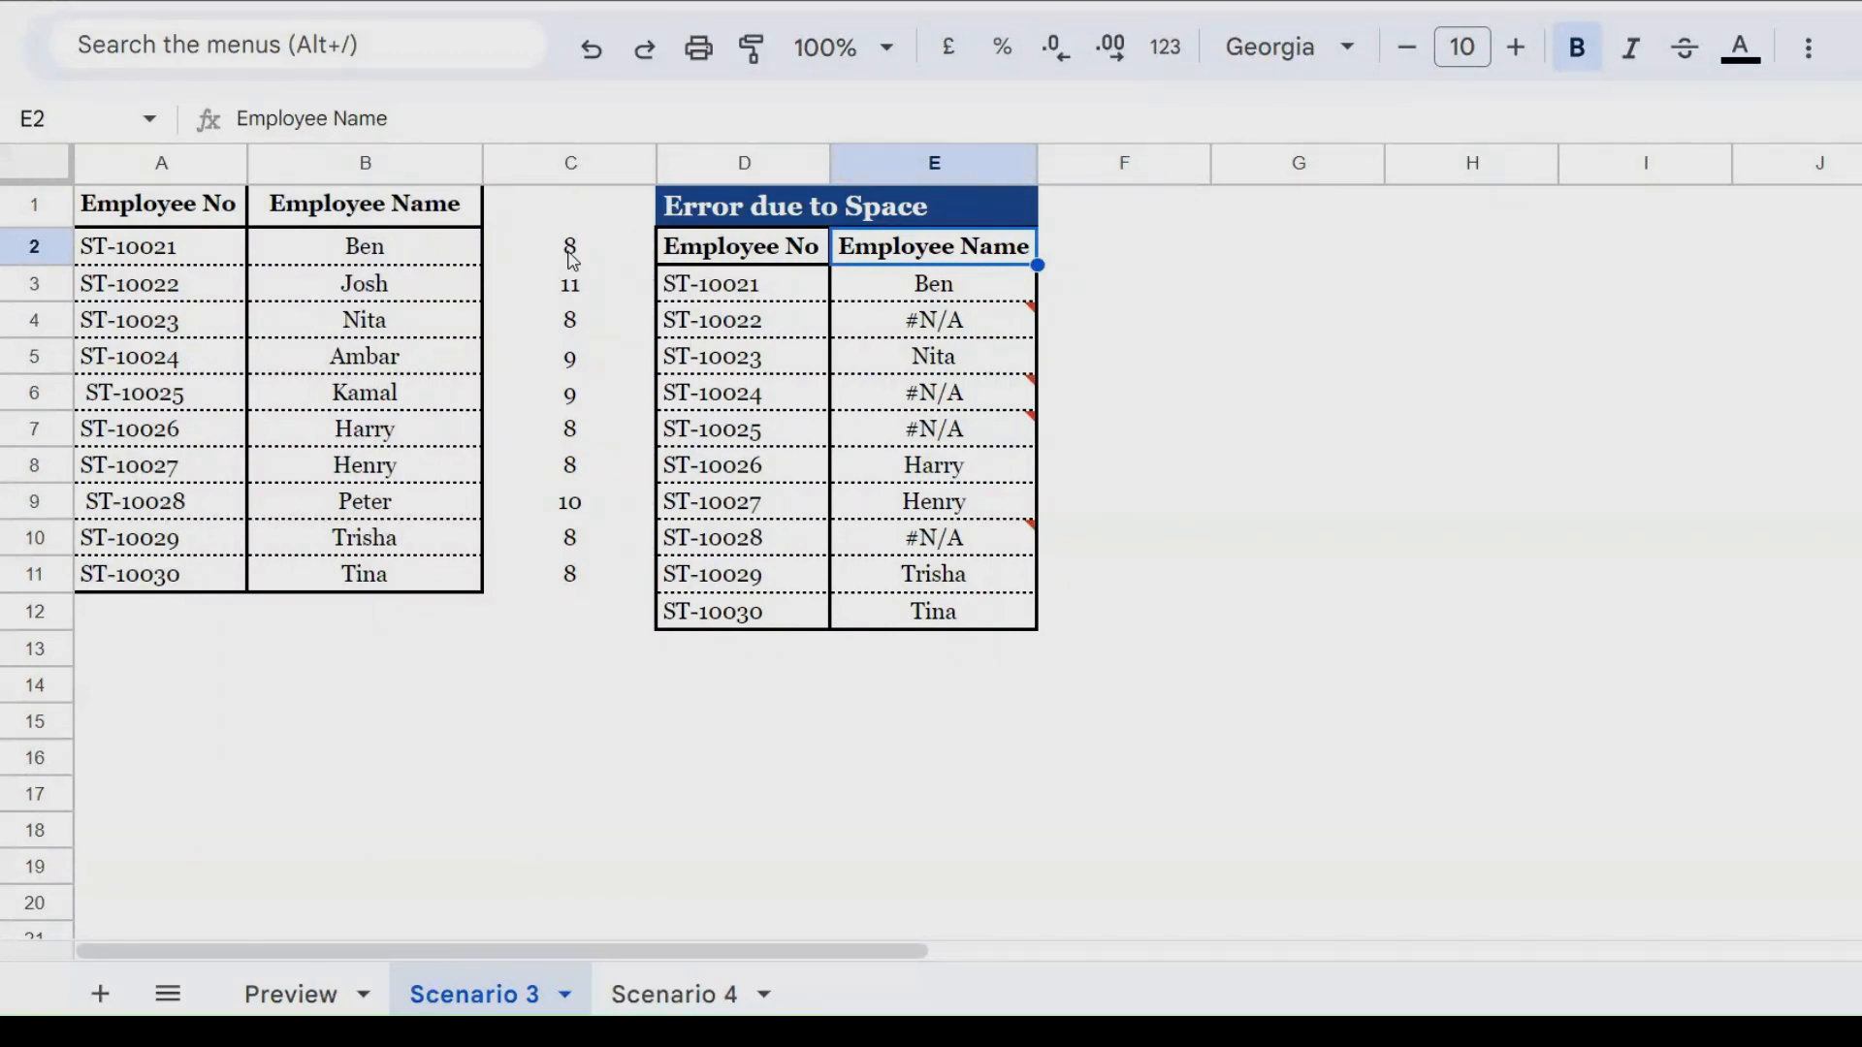
- Enter =TRIM(A2) in G3 to strip the extra spaces from the first employee number
left_click(1122, 270)
left_click(1288, 288)
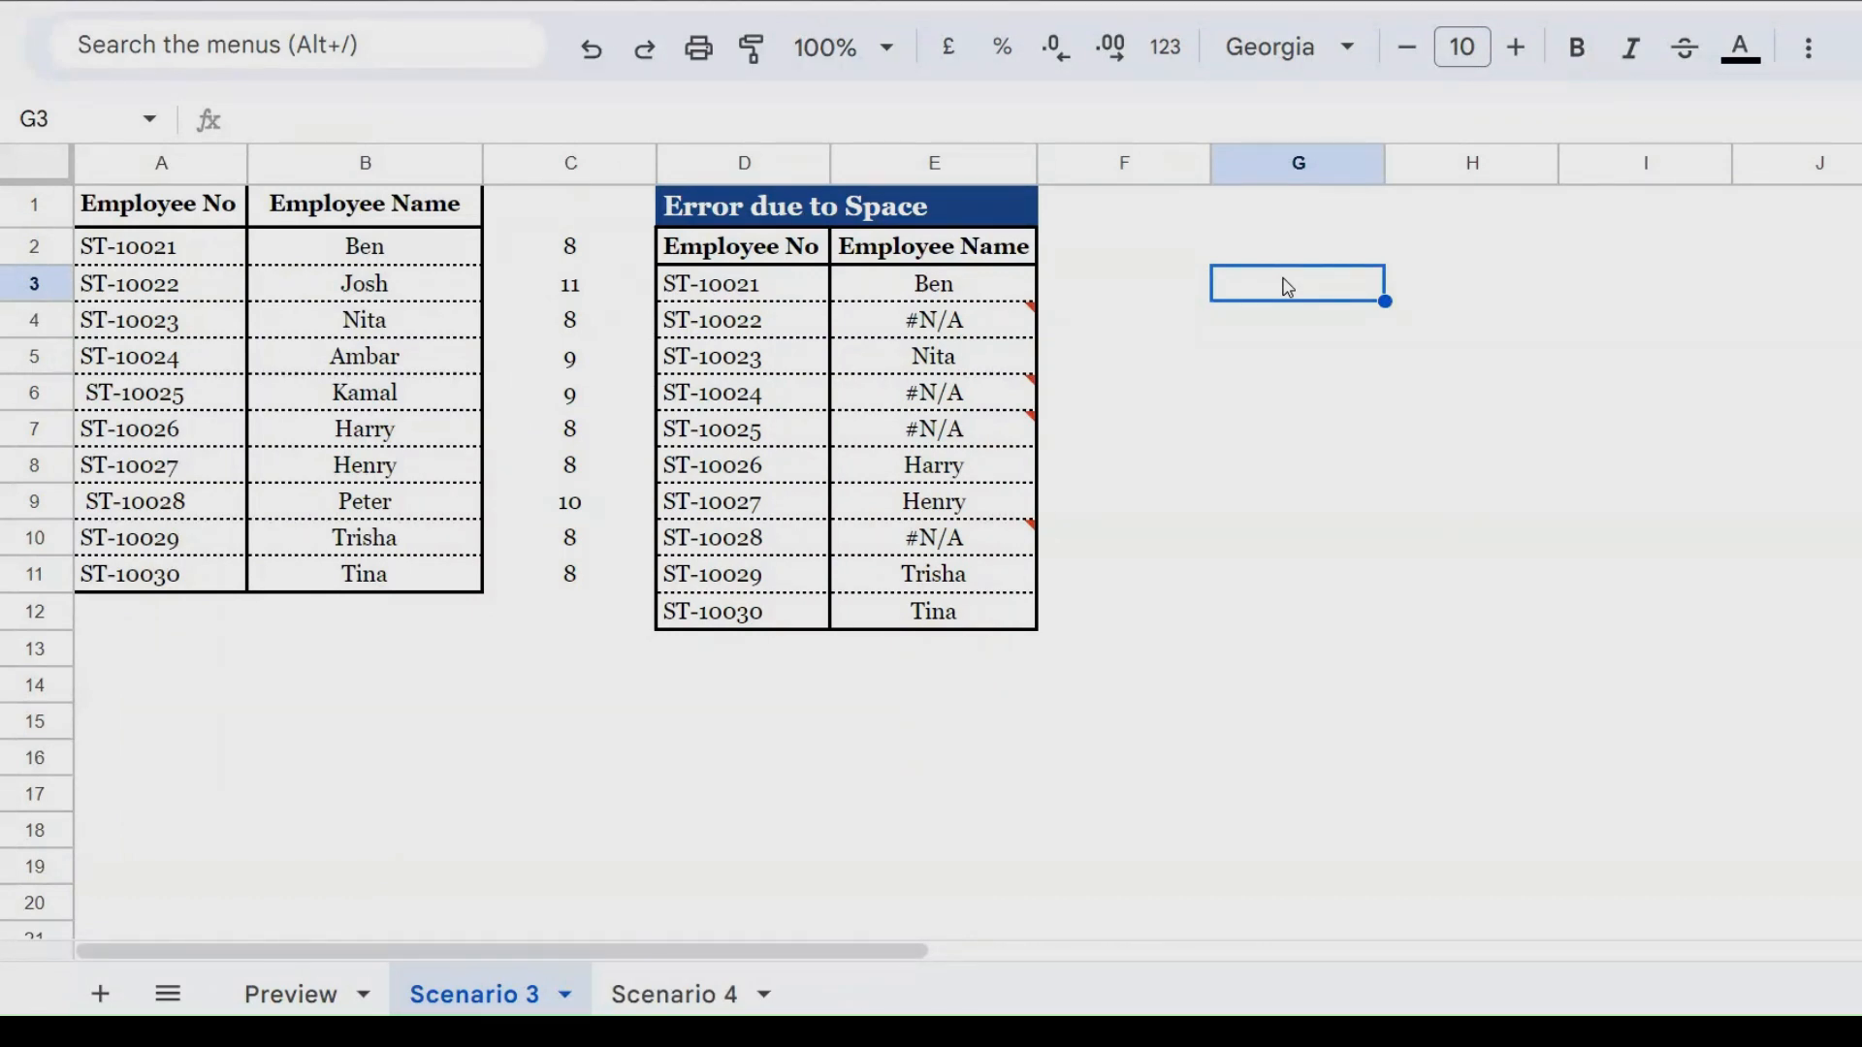
type("=")
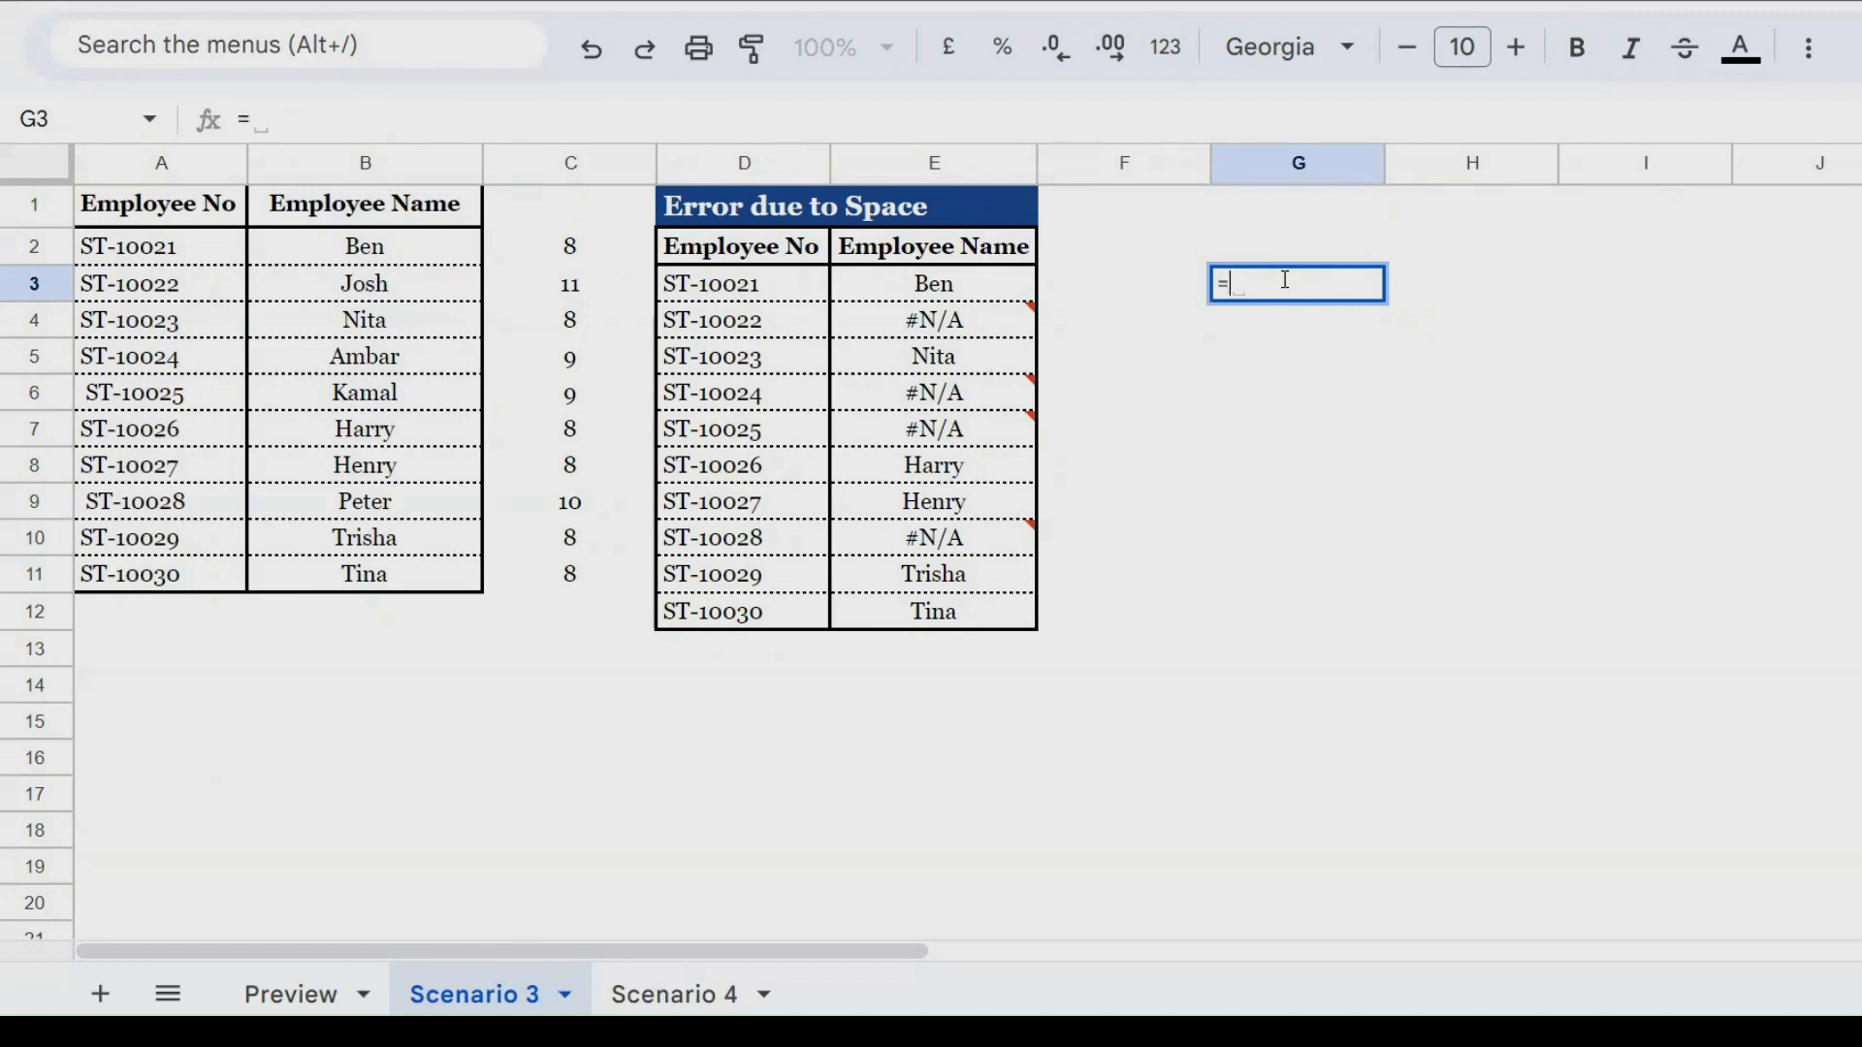
type("tr")
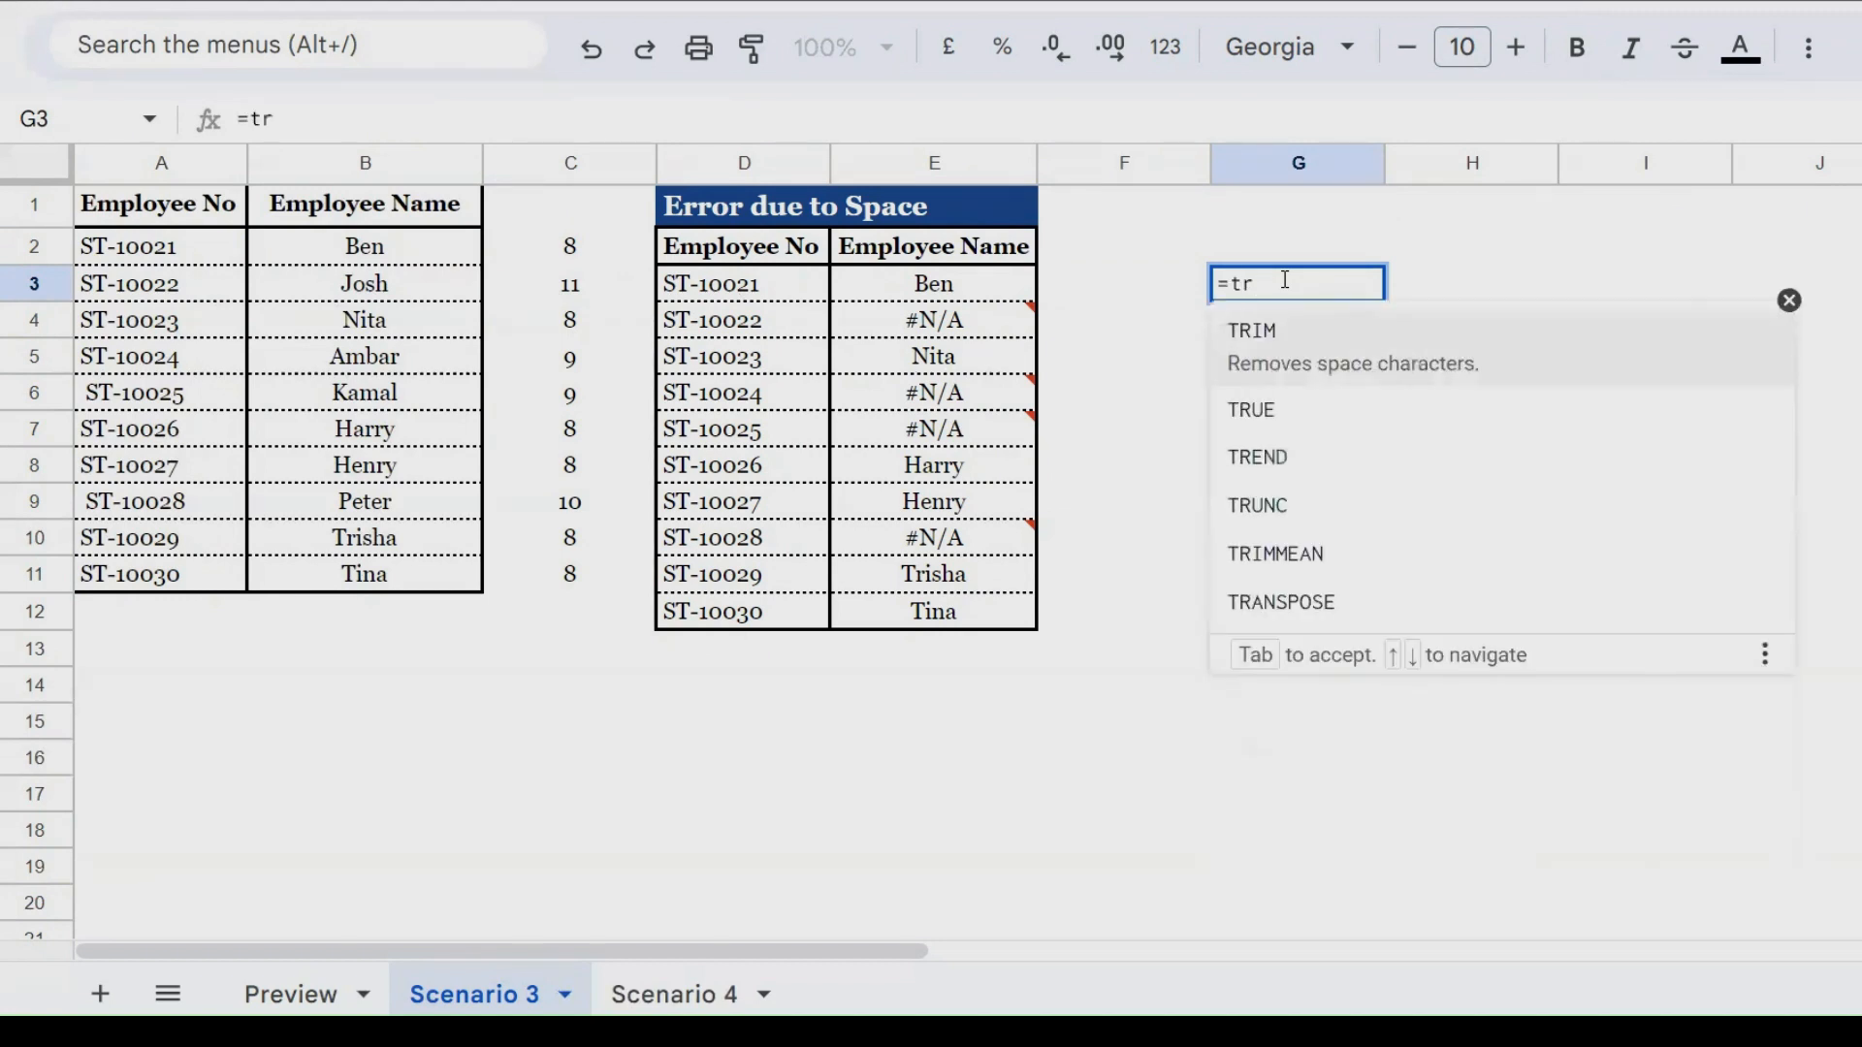
key("Tab")
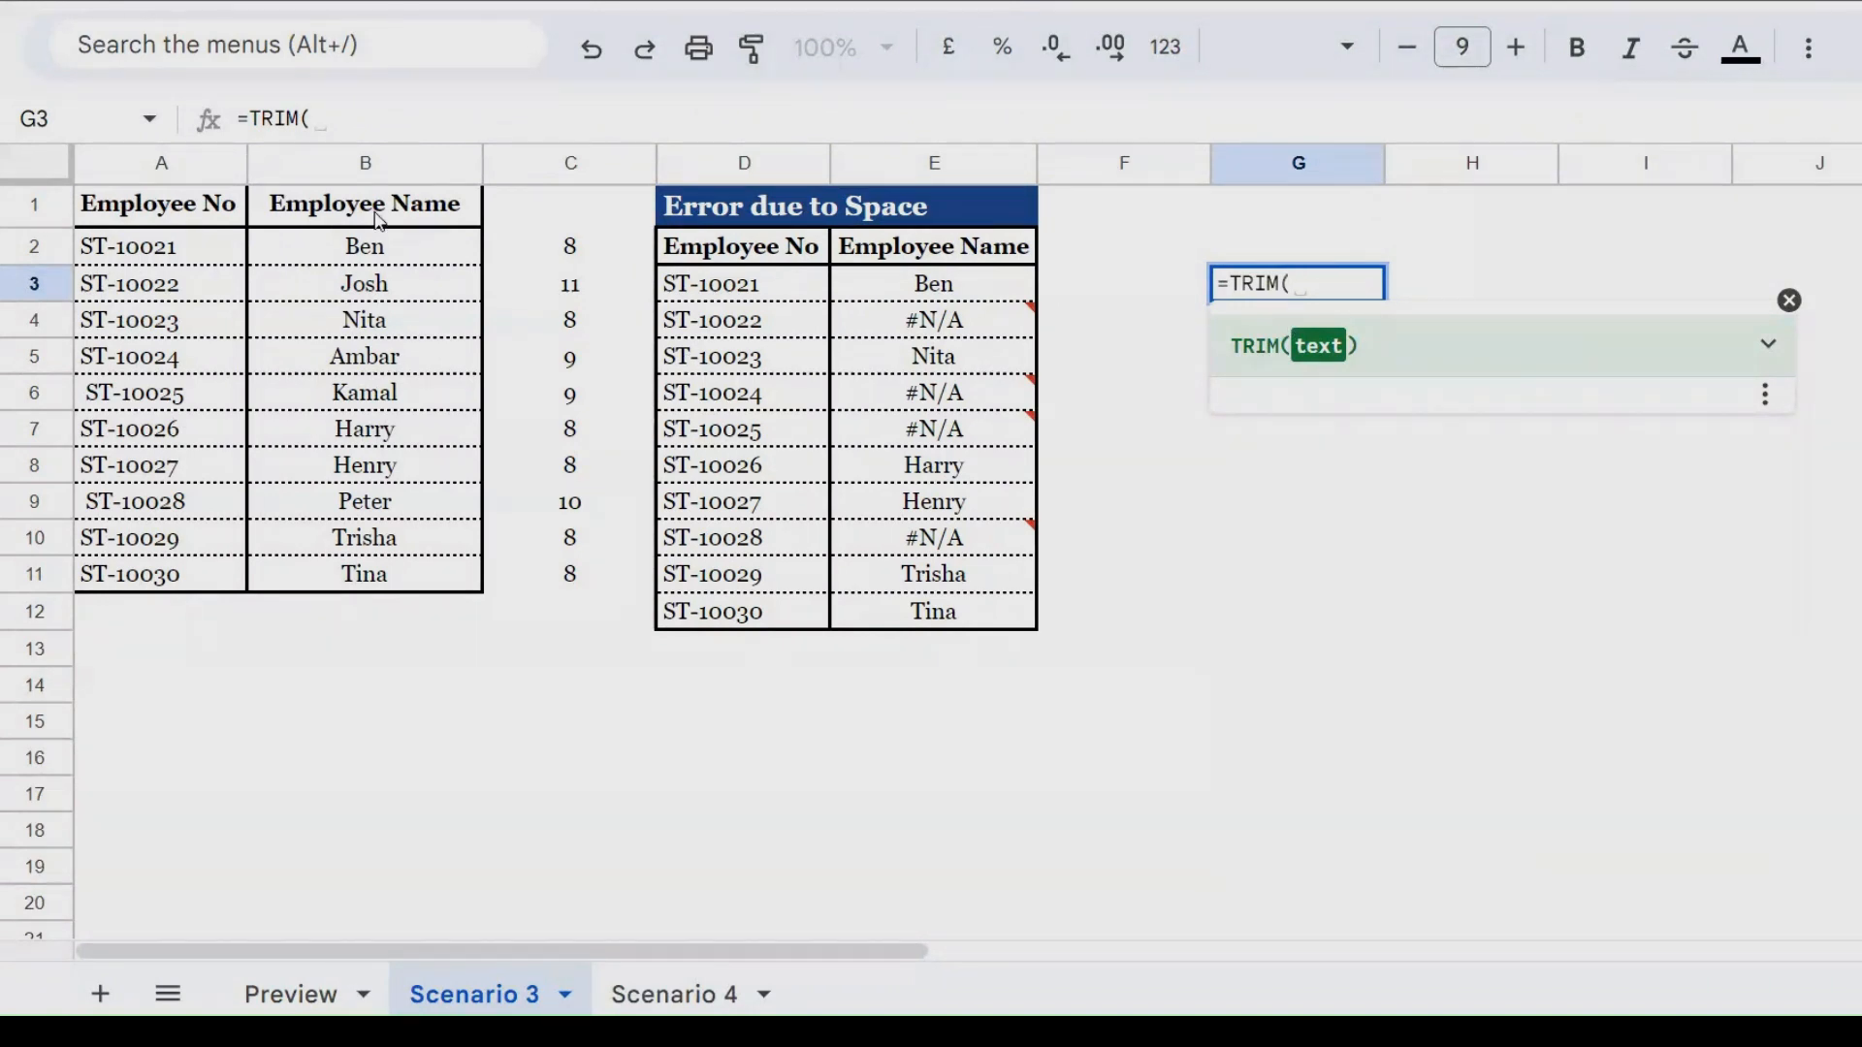
left_click(155, 260)
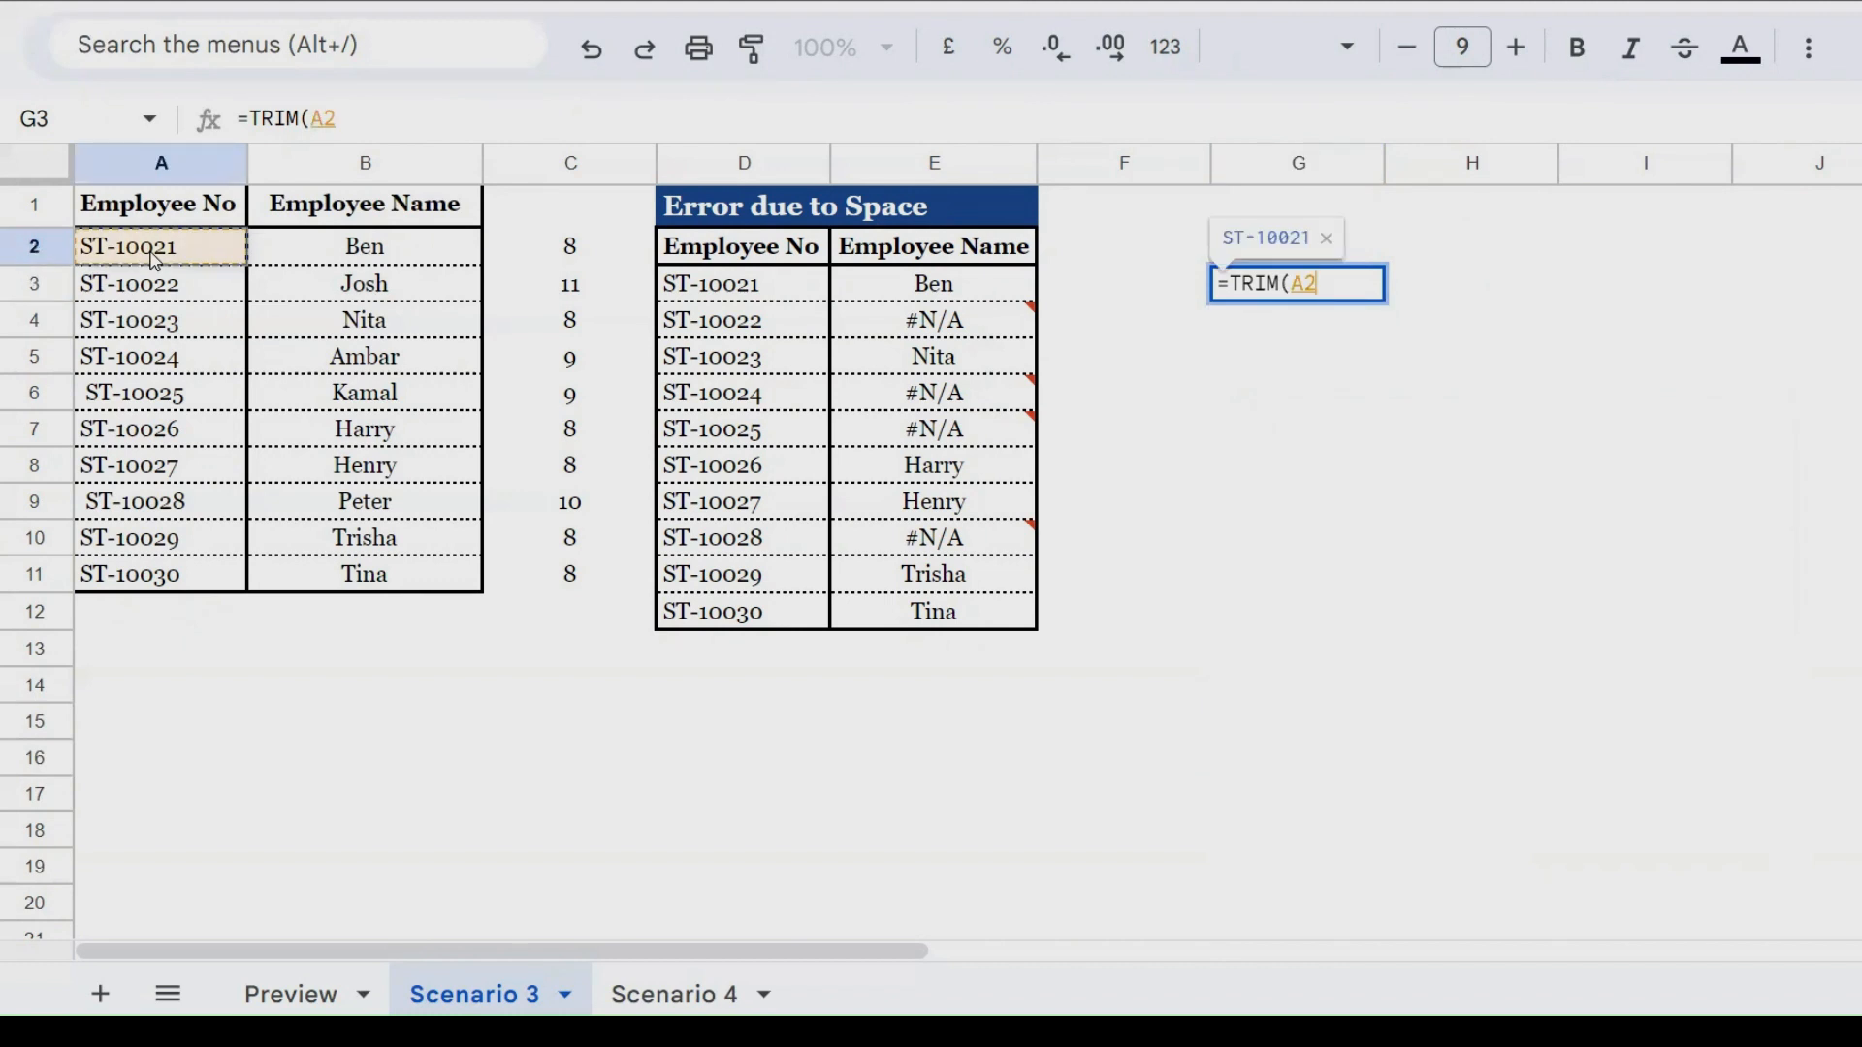
type(")")
key("Return")
key("Up")
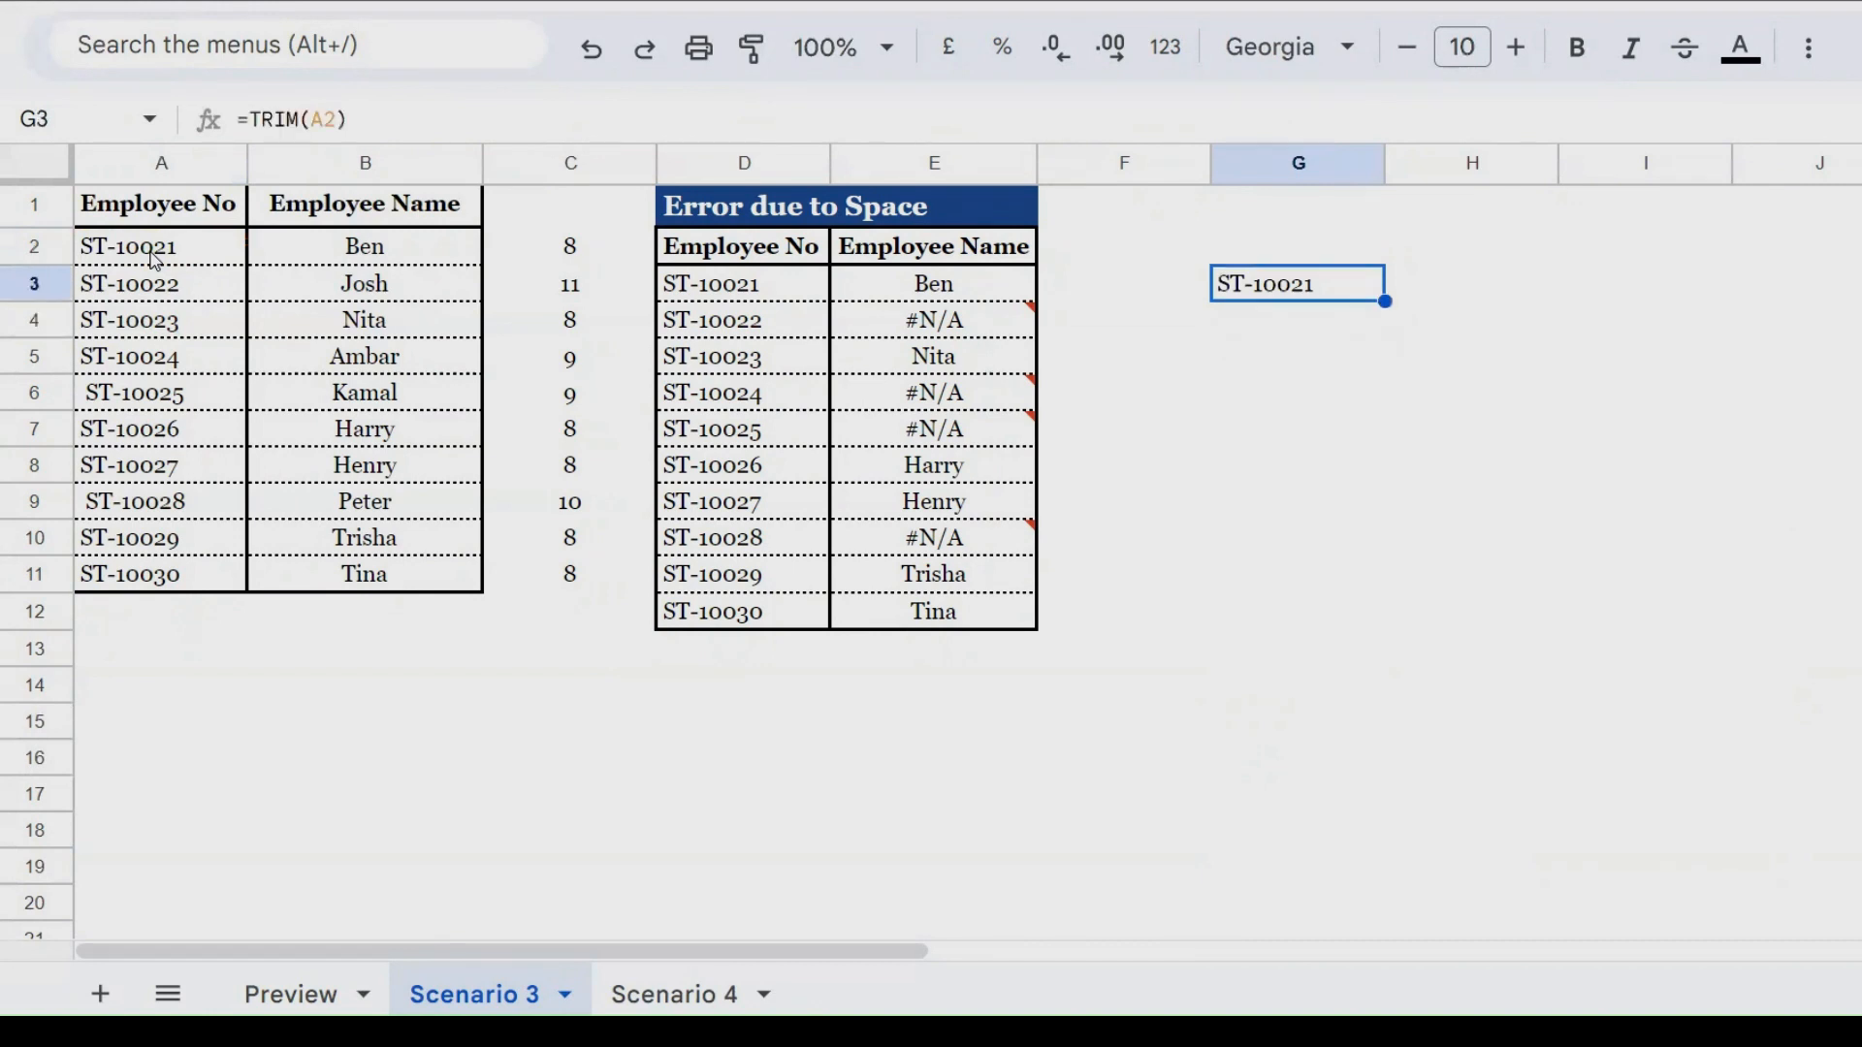
- Copy the TRIM formula from G3 down the range G3:G11
key("ctrl+c")
key("shift+Down")
key("shift+Down")
key("shift+Down")
key("shift+Down")
key("shift+Down")
key("shift+Down")
key("shift+Down")
key("shift+Down")
key("shift+Down")
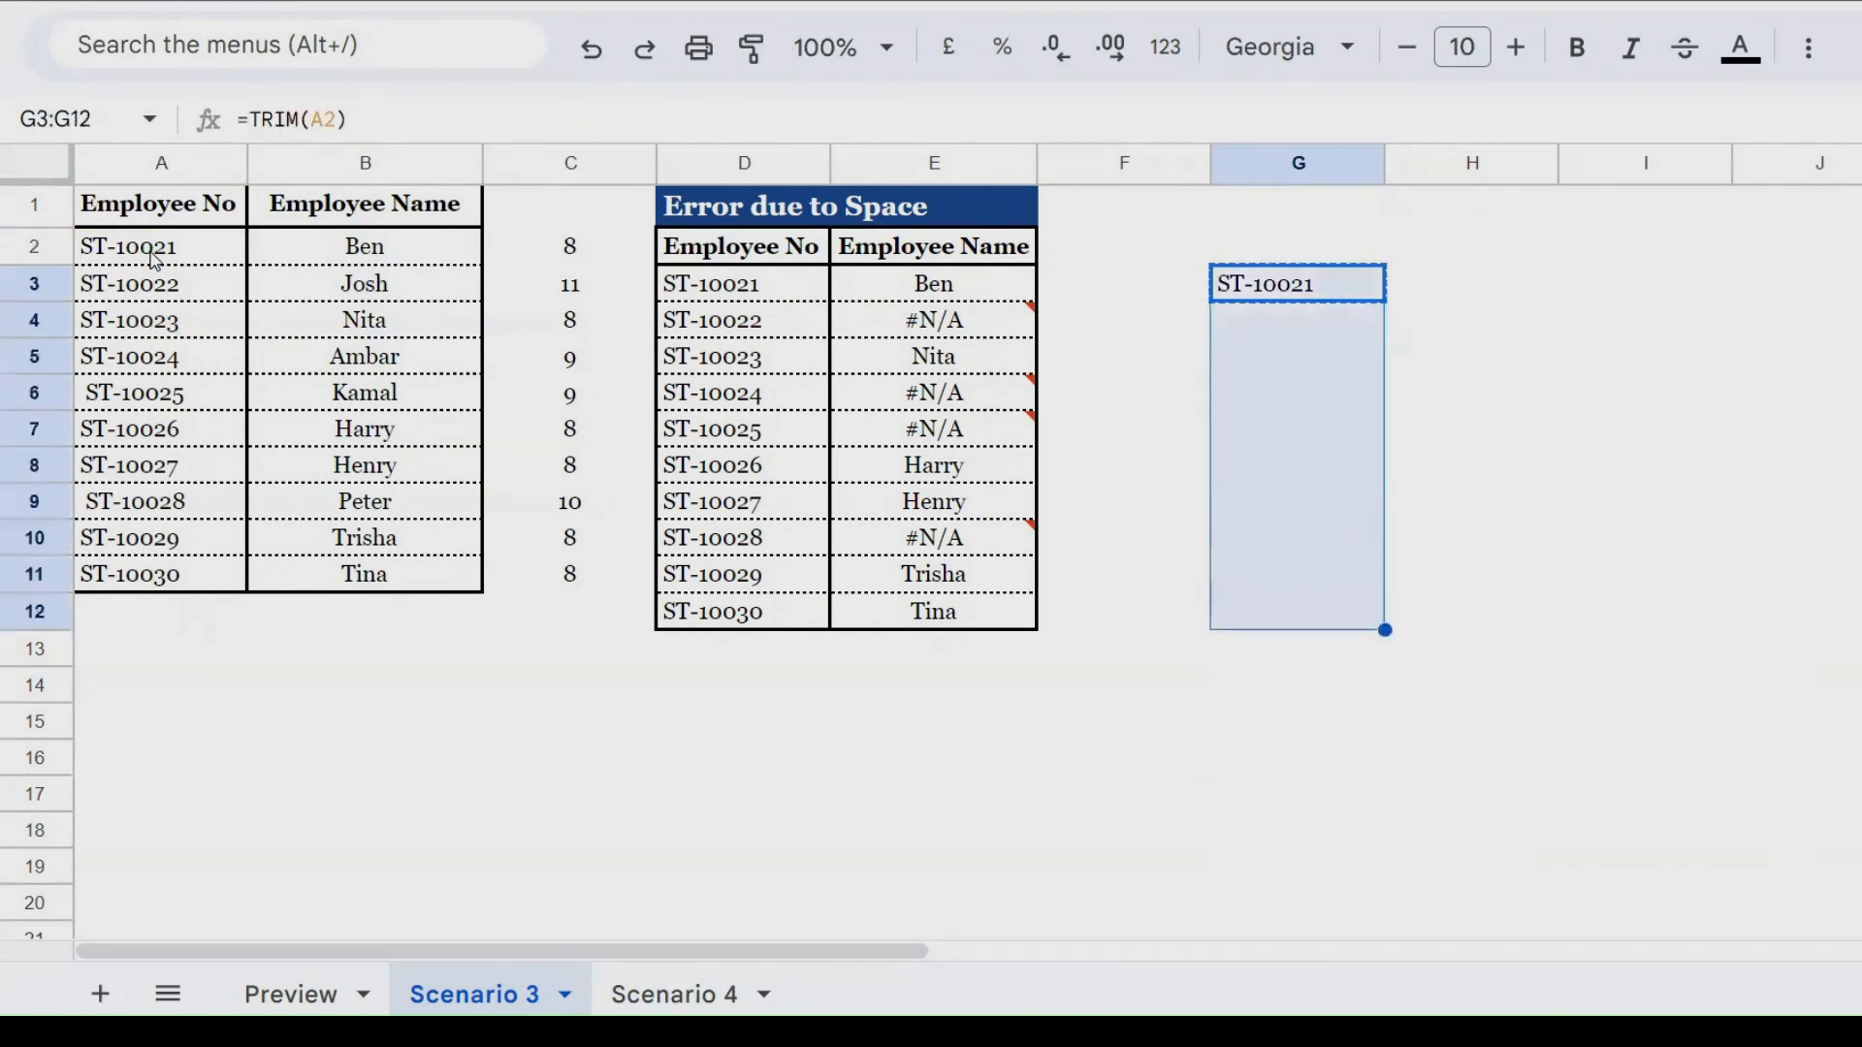
key("shift+Up")
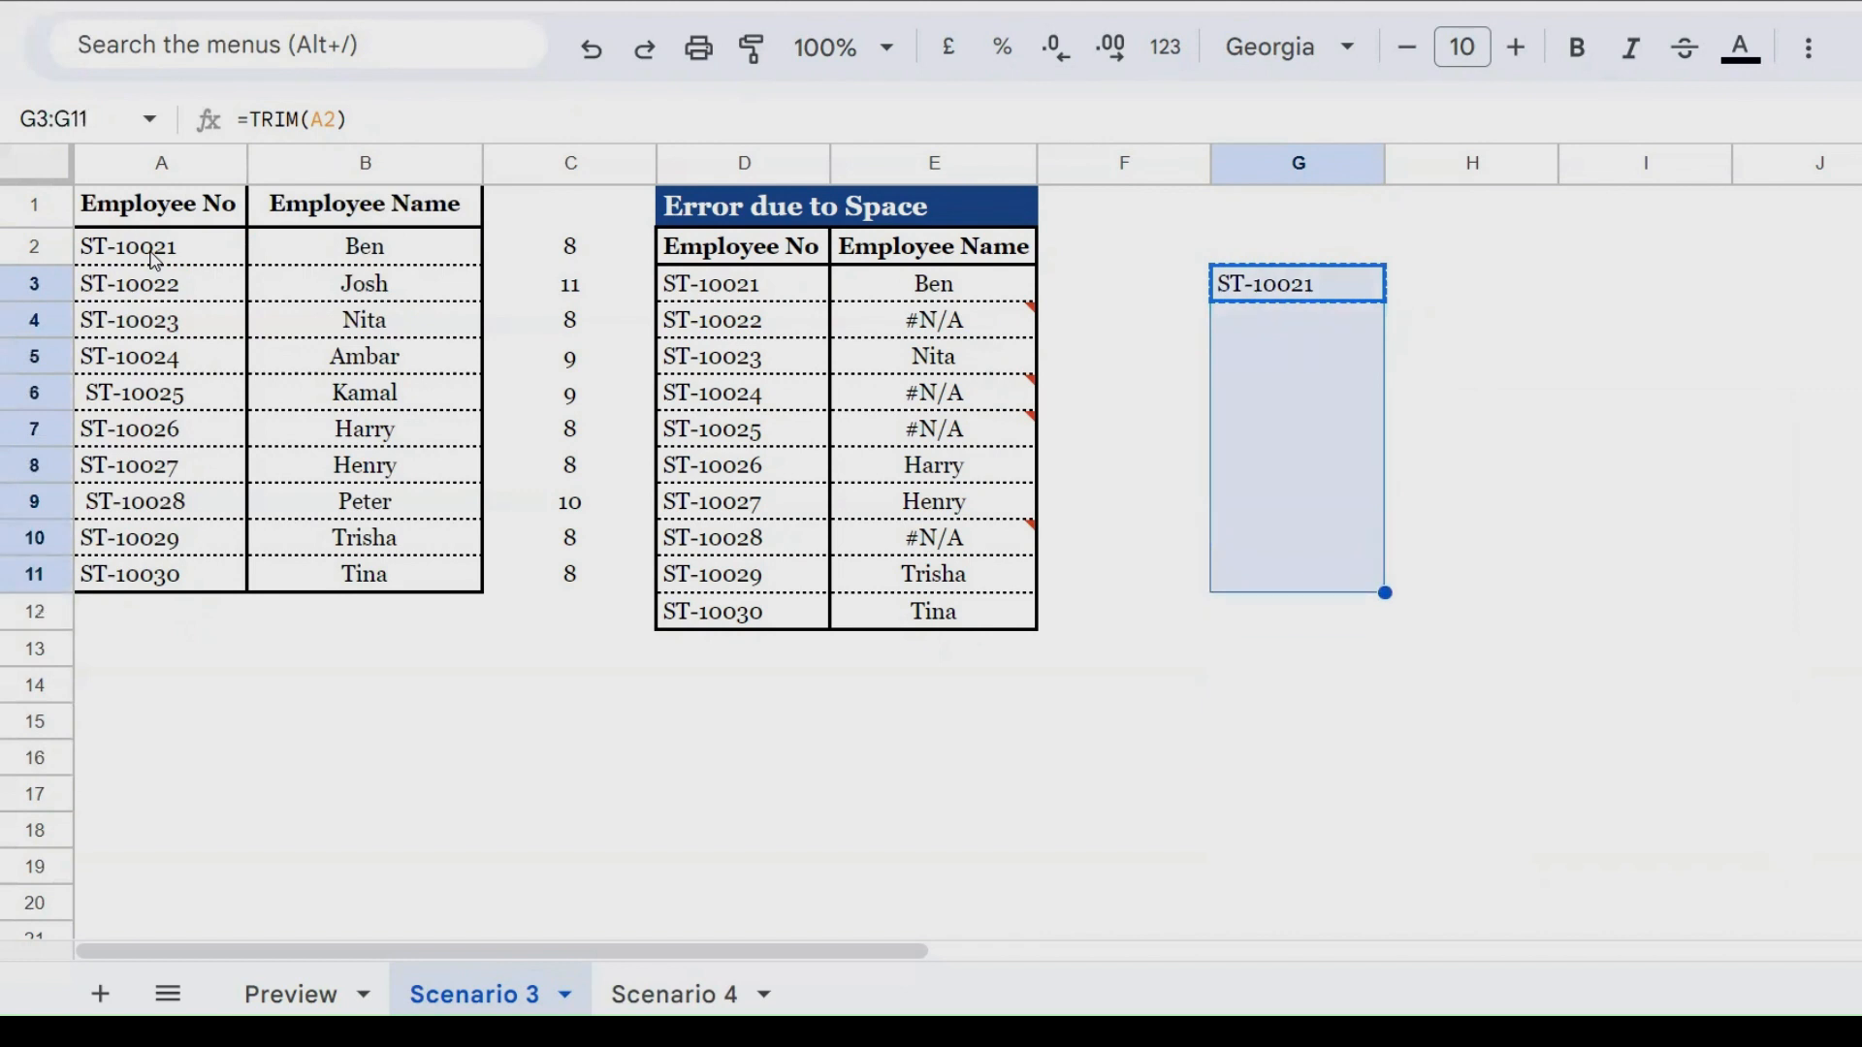
key("ctrl+v")
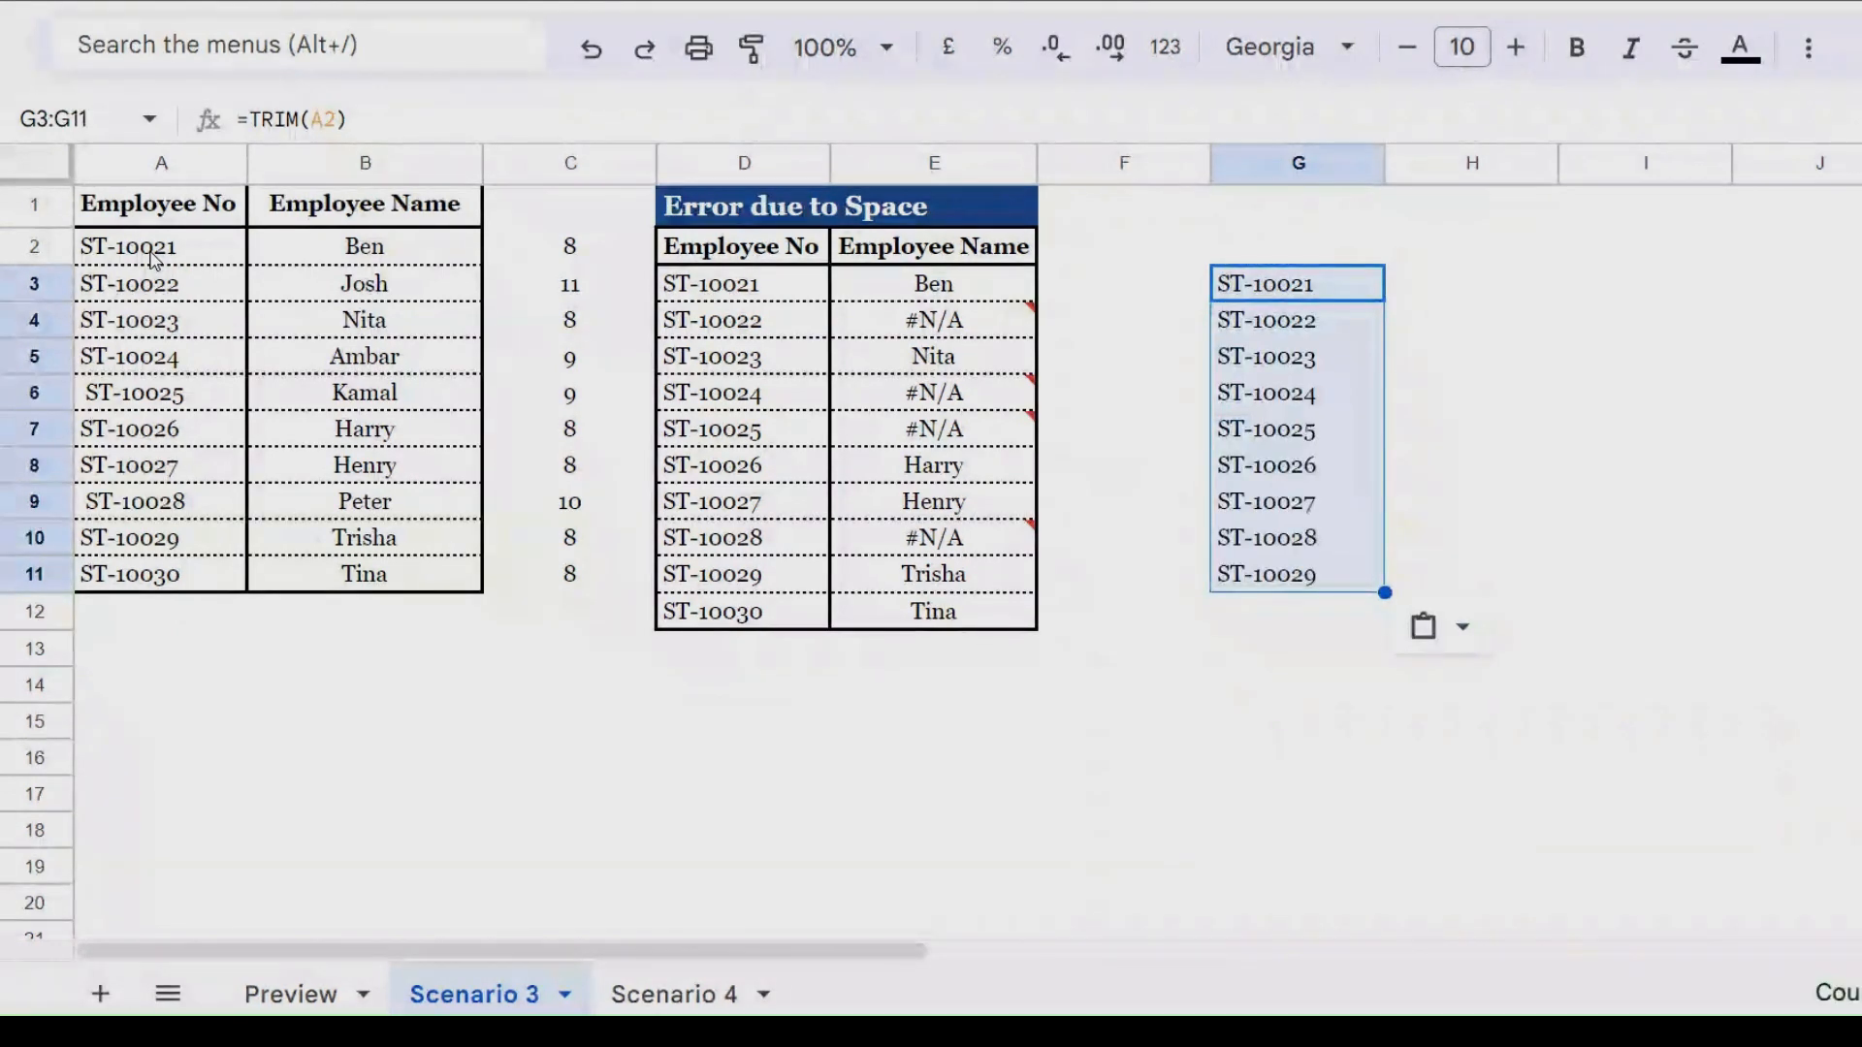
- Copy the trimmed employee numbers in G3:G11 and paste them as values only over the originals starting at A2
key("shift+Up")
key("shift+Up")
key("shift+Up")
key("shift+Up")
key("shift+Up")
key("shift+Up")
key("shift+Up")
key("shift+Up")
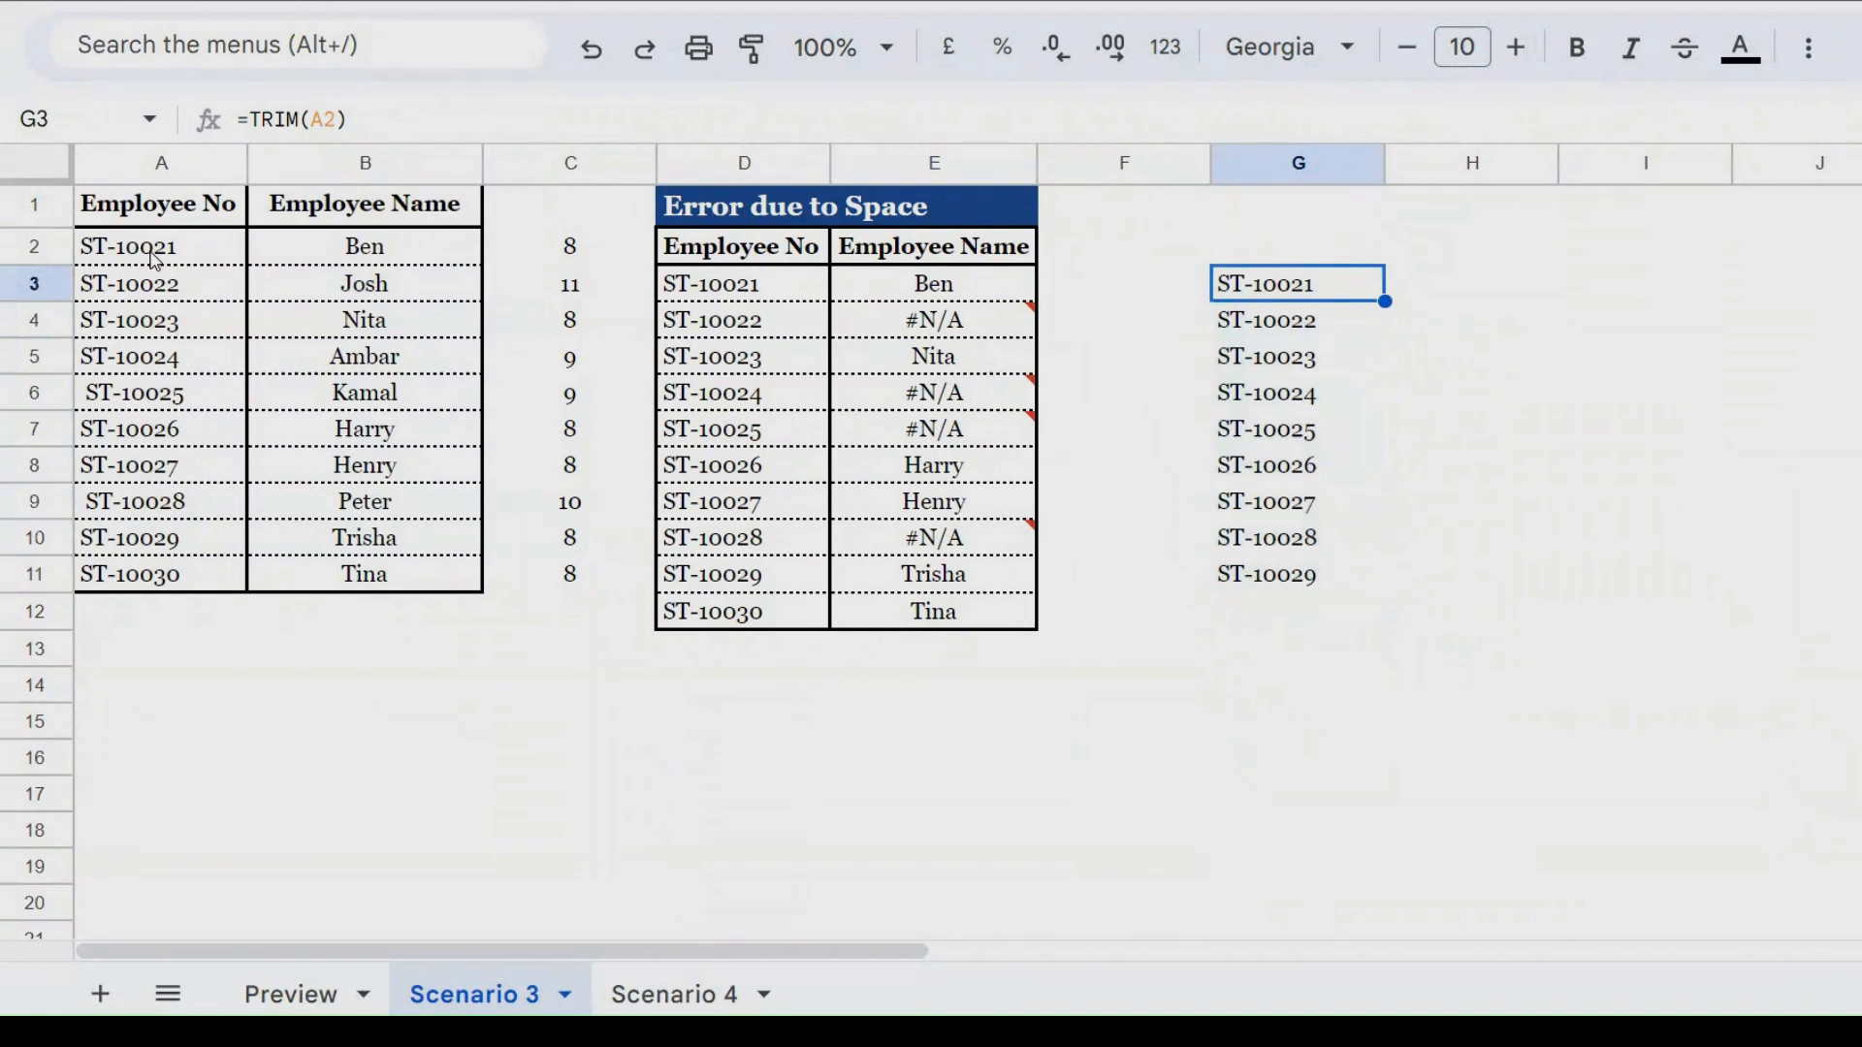
key("ctrl+shift+Down")
key("ctrl+c")
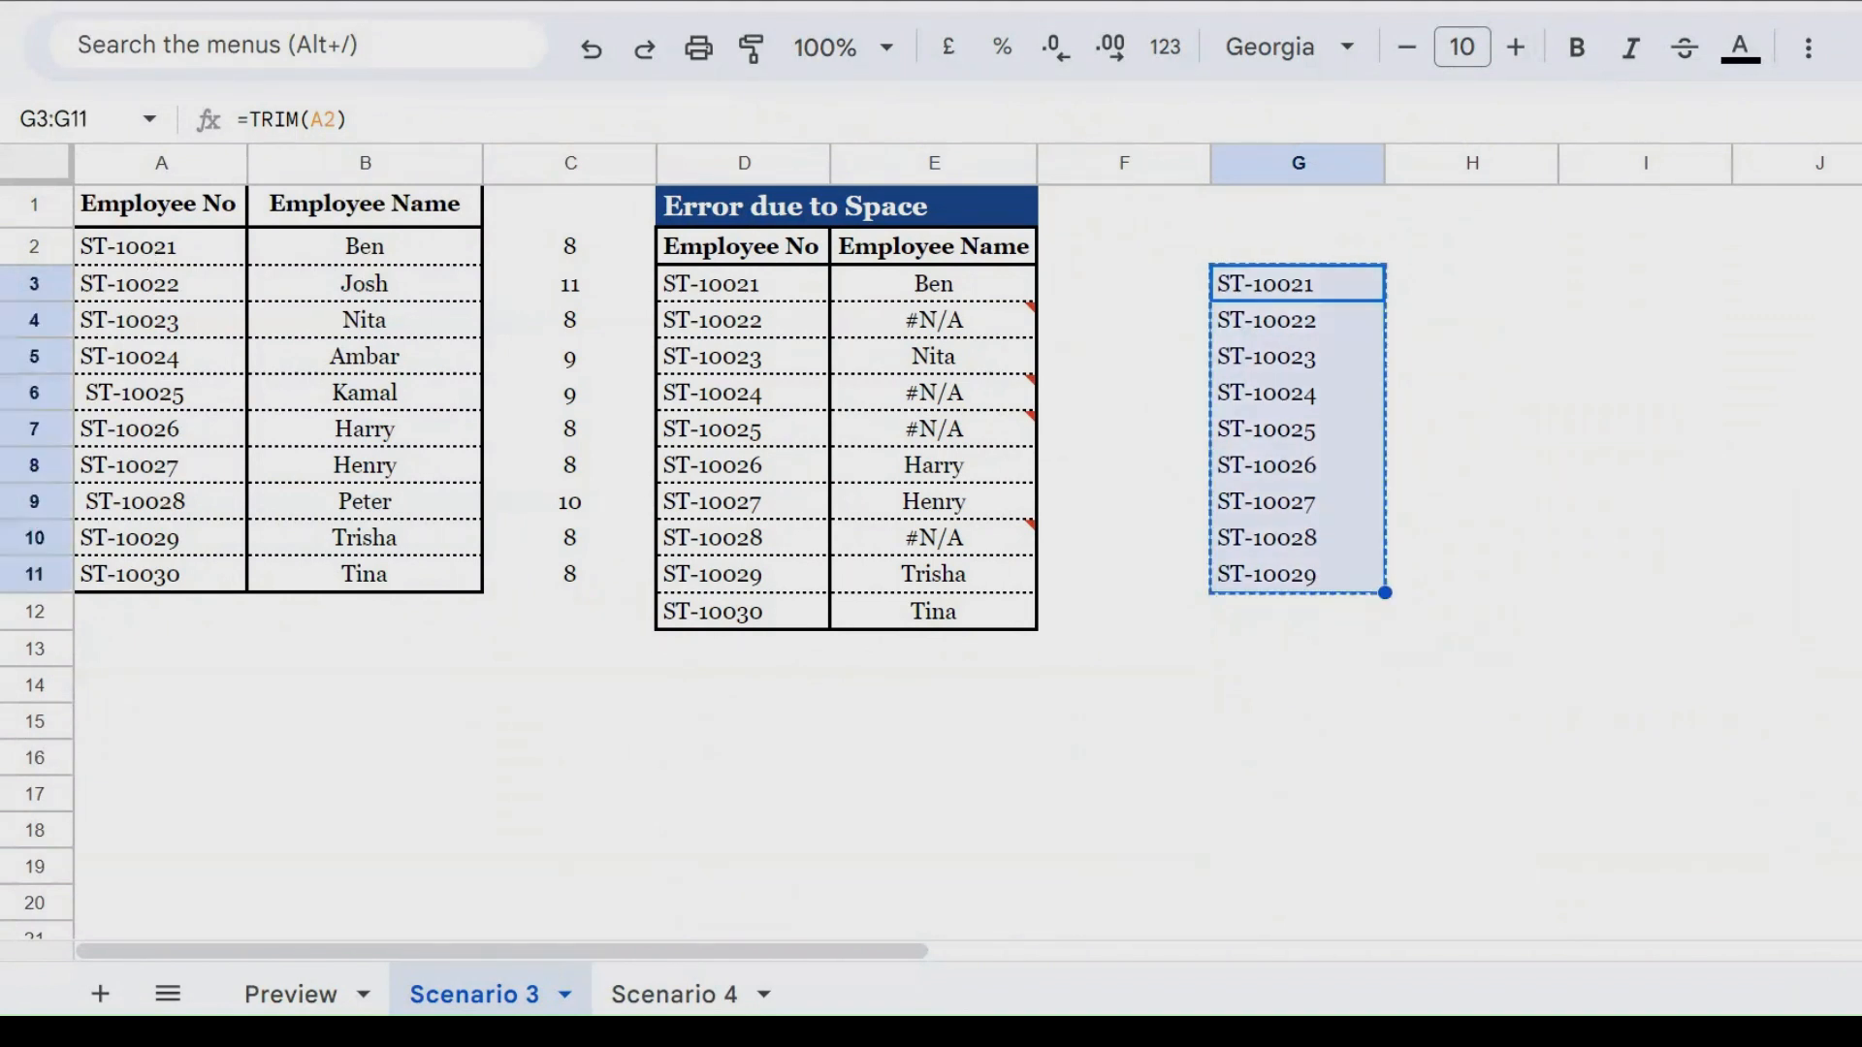
left_click(183, 268)
right_click(182, 268)
mouse_move(384, 345)
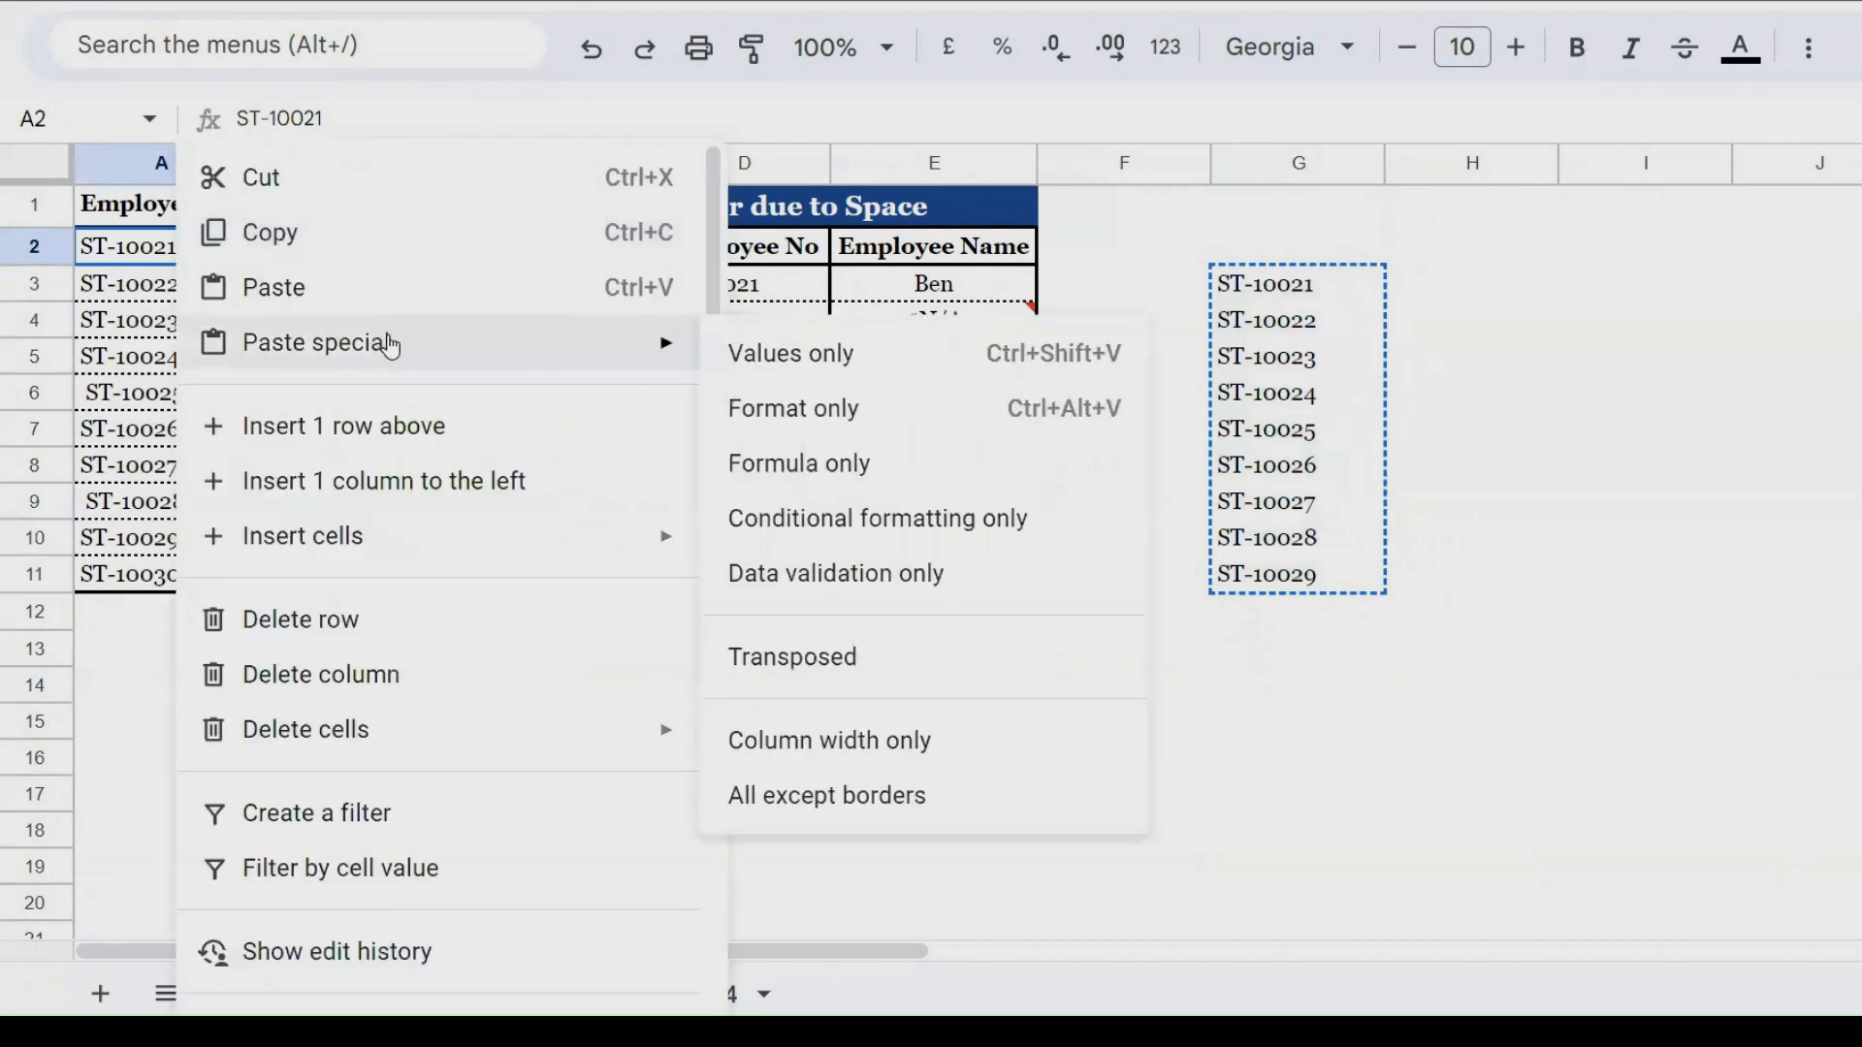
left_click(804, 373)
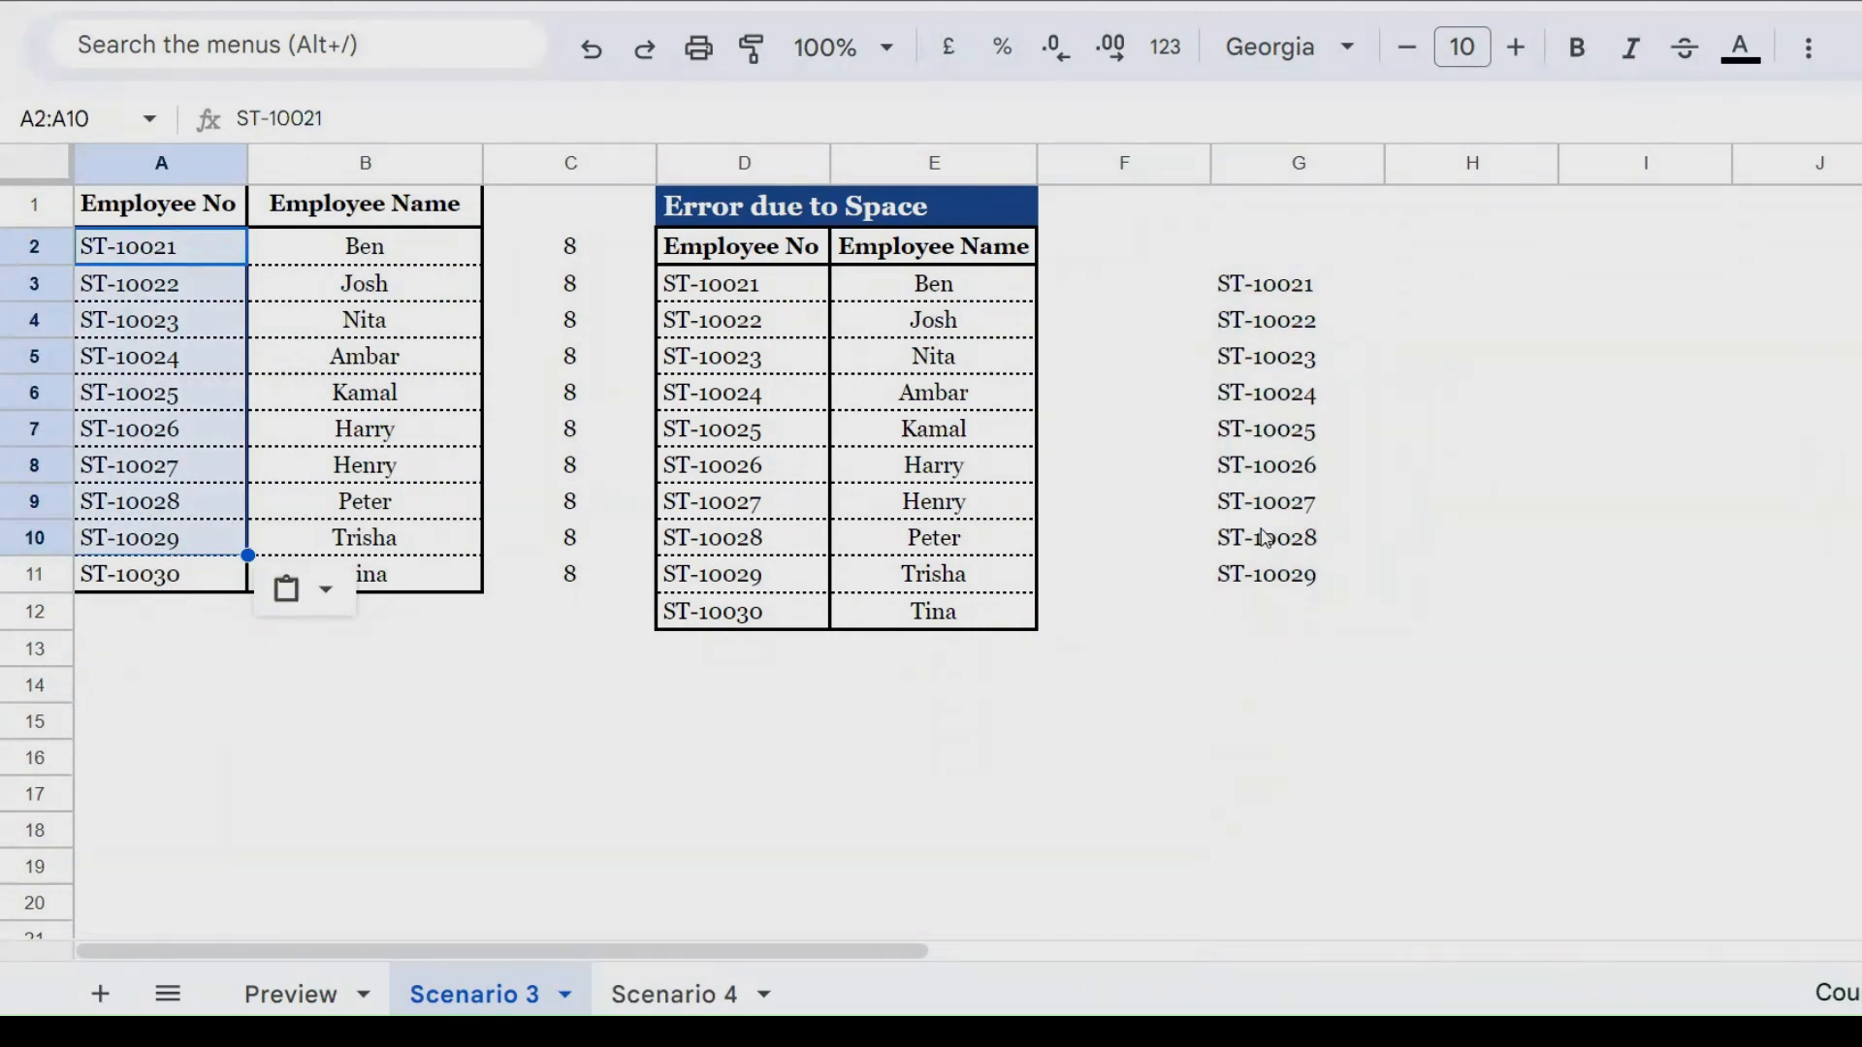
- Copy the TRIM formula from G11 to G12 to cover the last employee number
left_click(1272, 587)
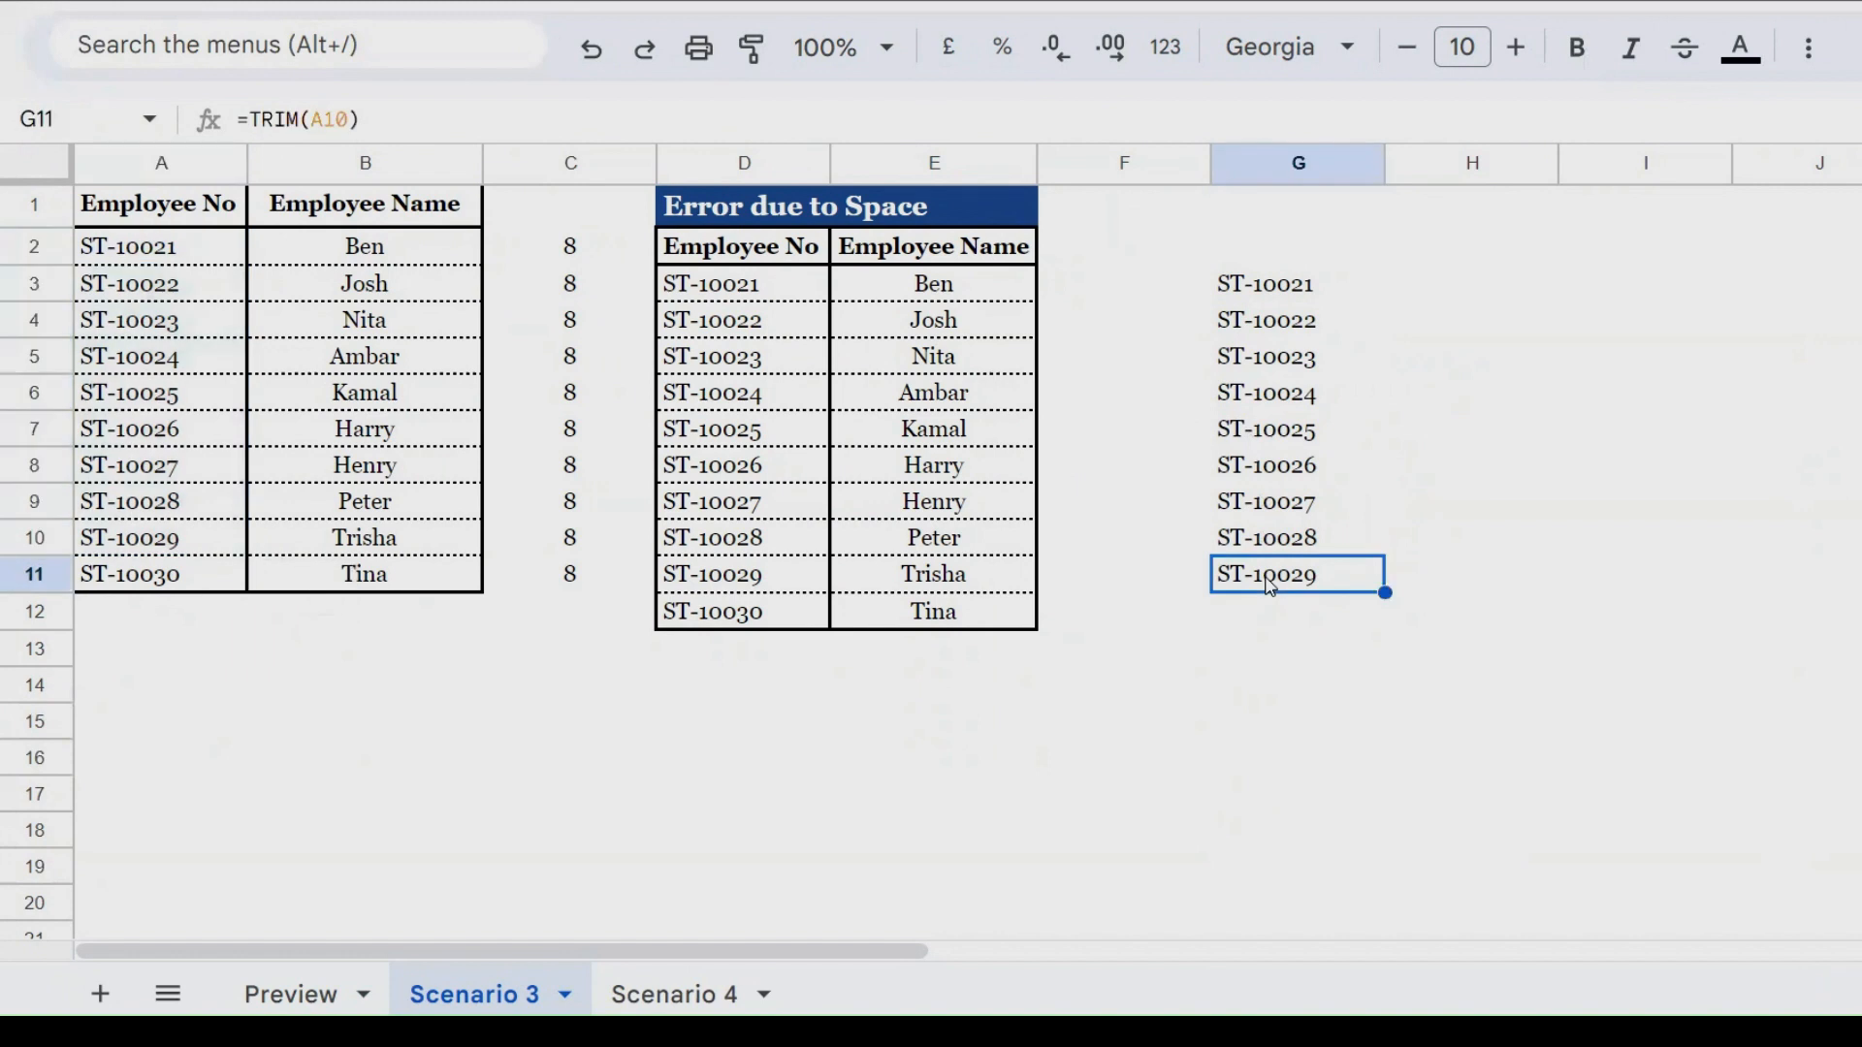
key("ctrl+c")
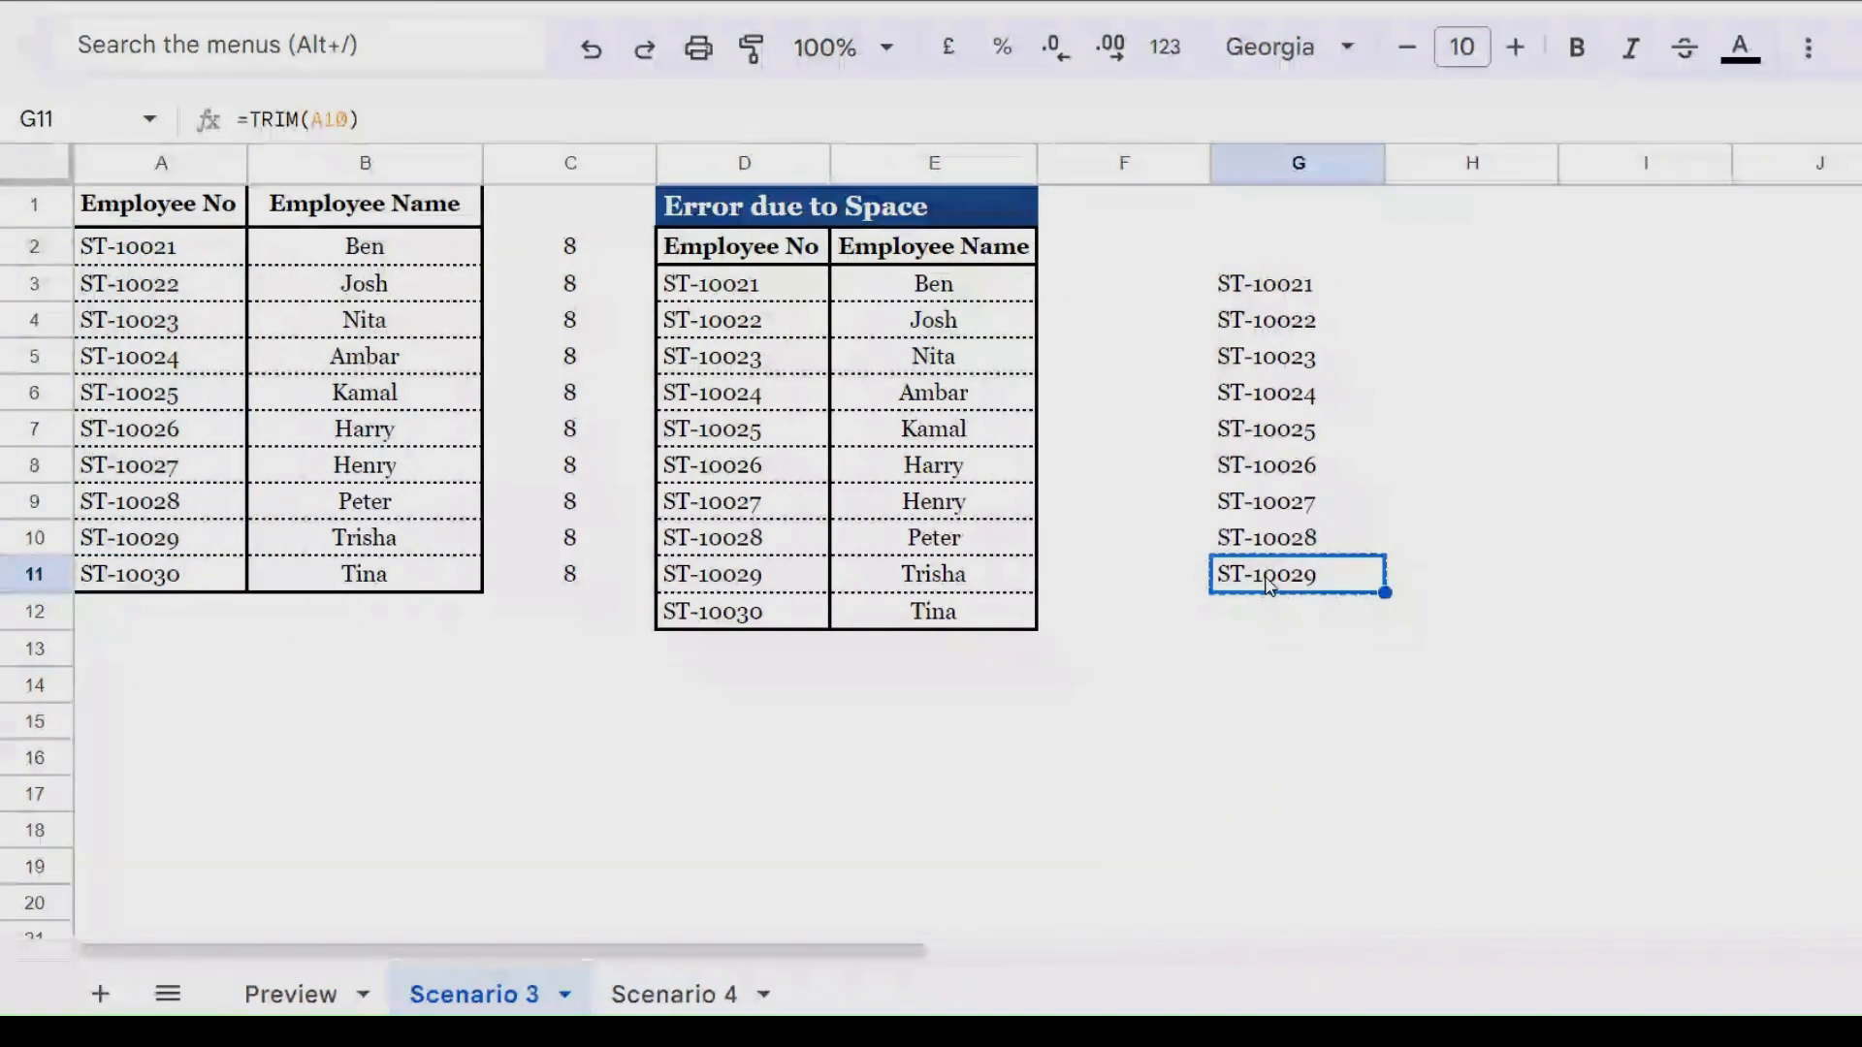
key("Down")
key("ctrl+v")
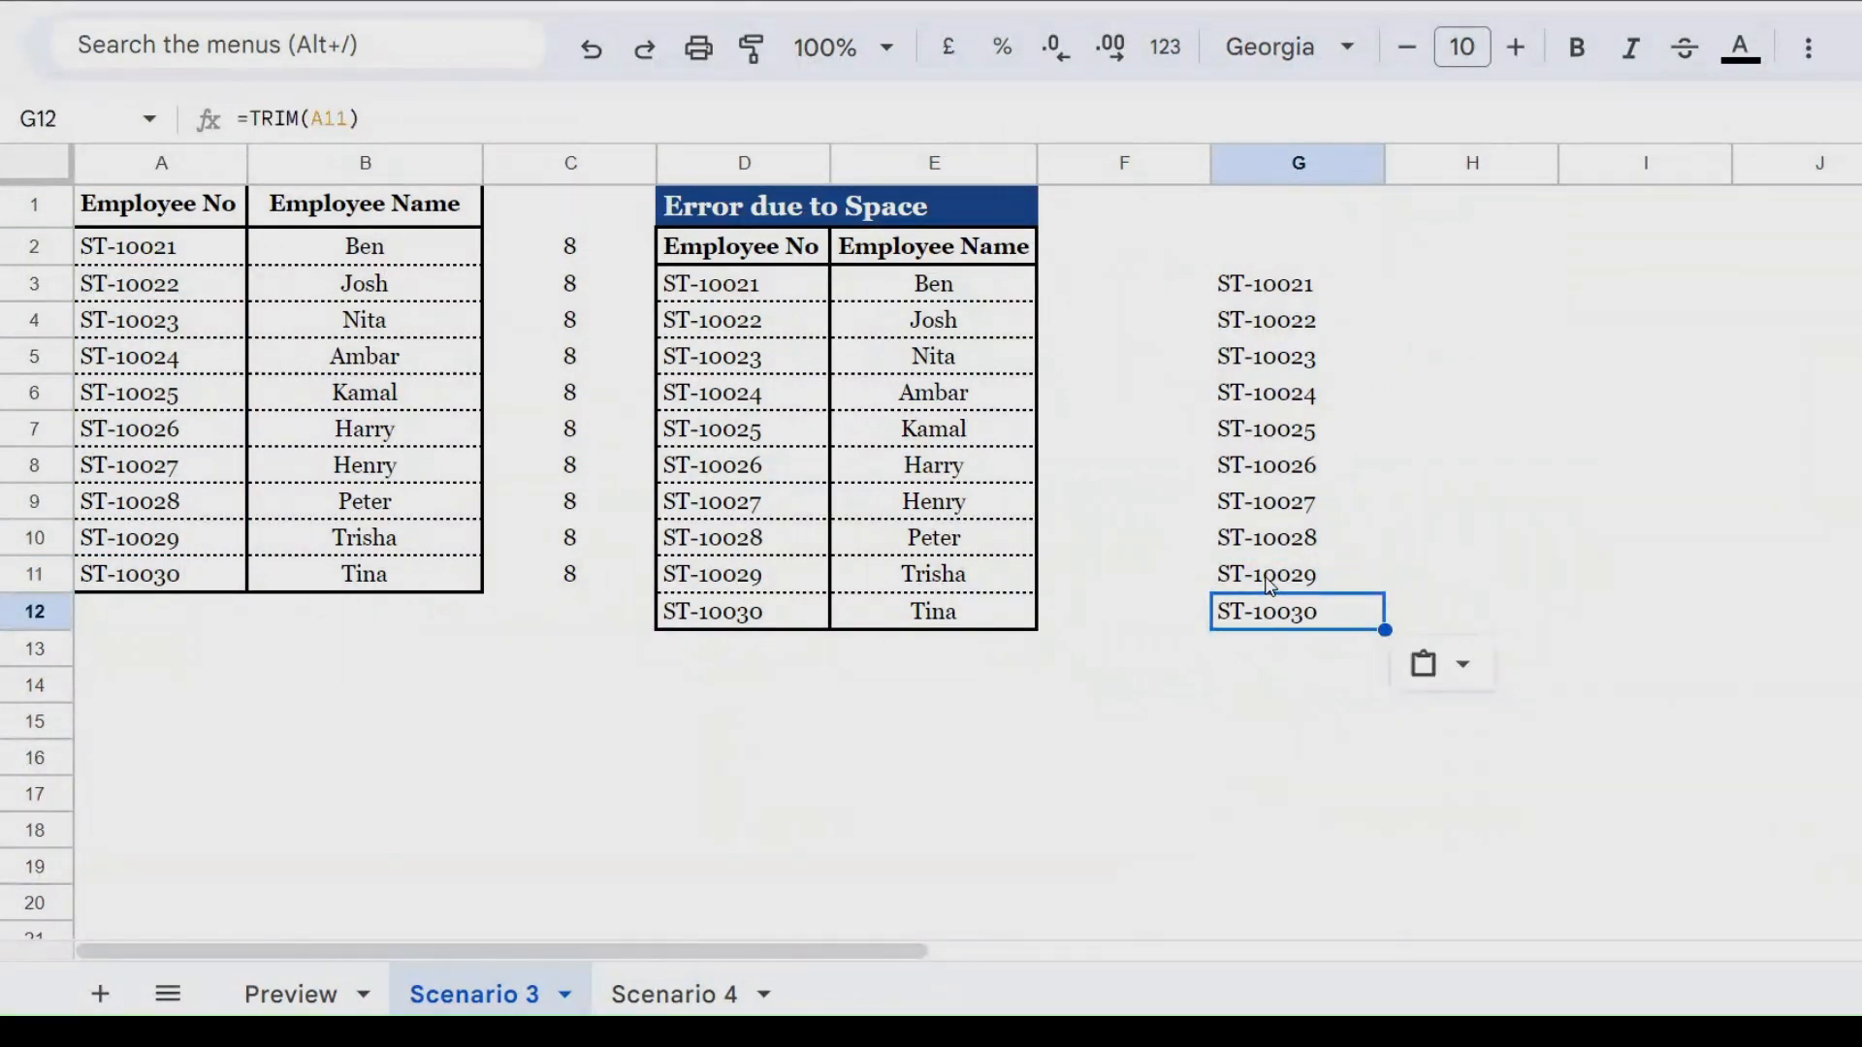
- Copy the trimmed employee number in G12 and paste it as values only into A11, and check the lookup results in column E
key("ctrl+c")
left_click(215, 590)
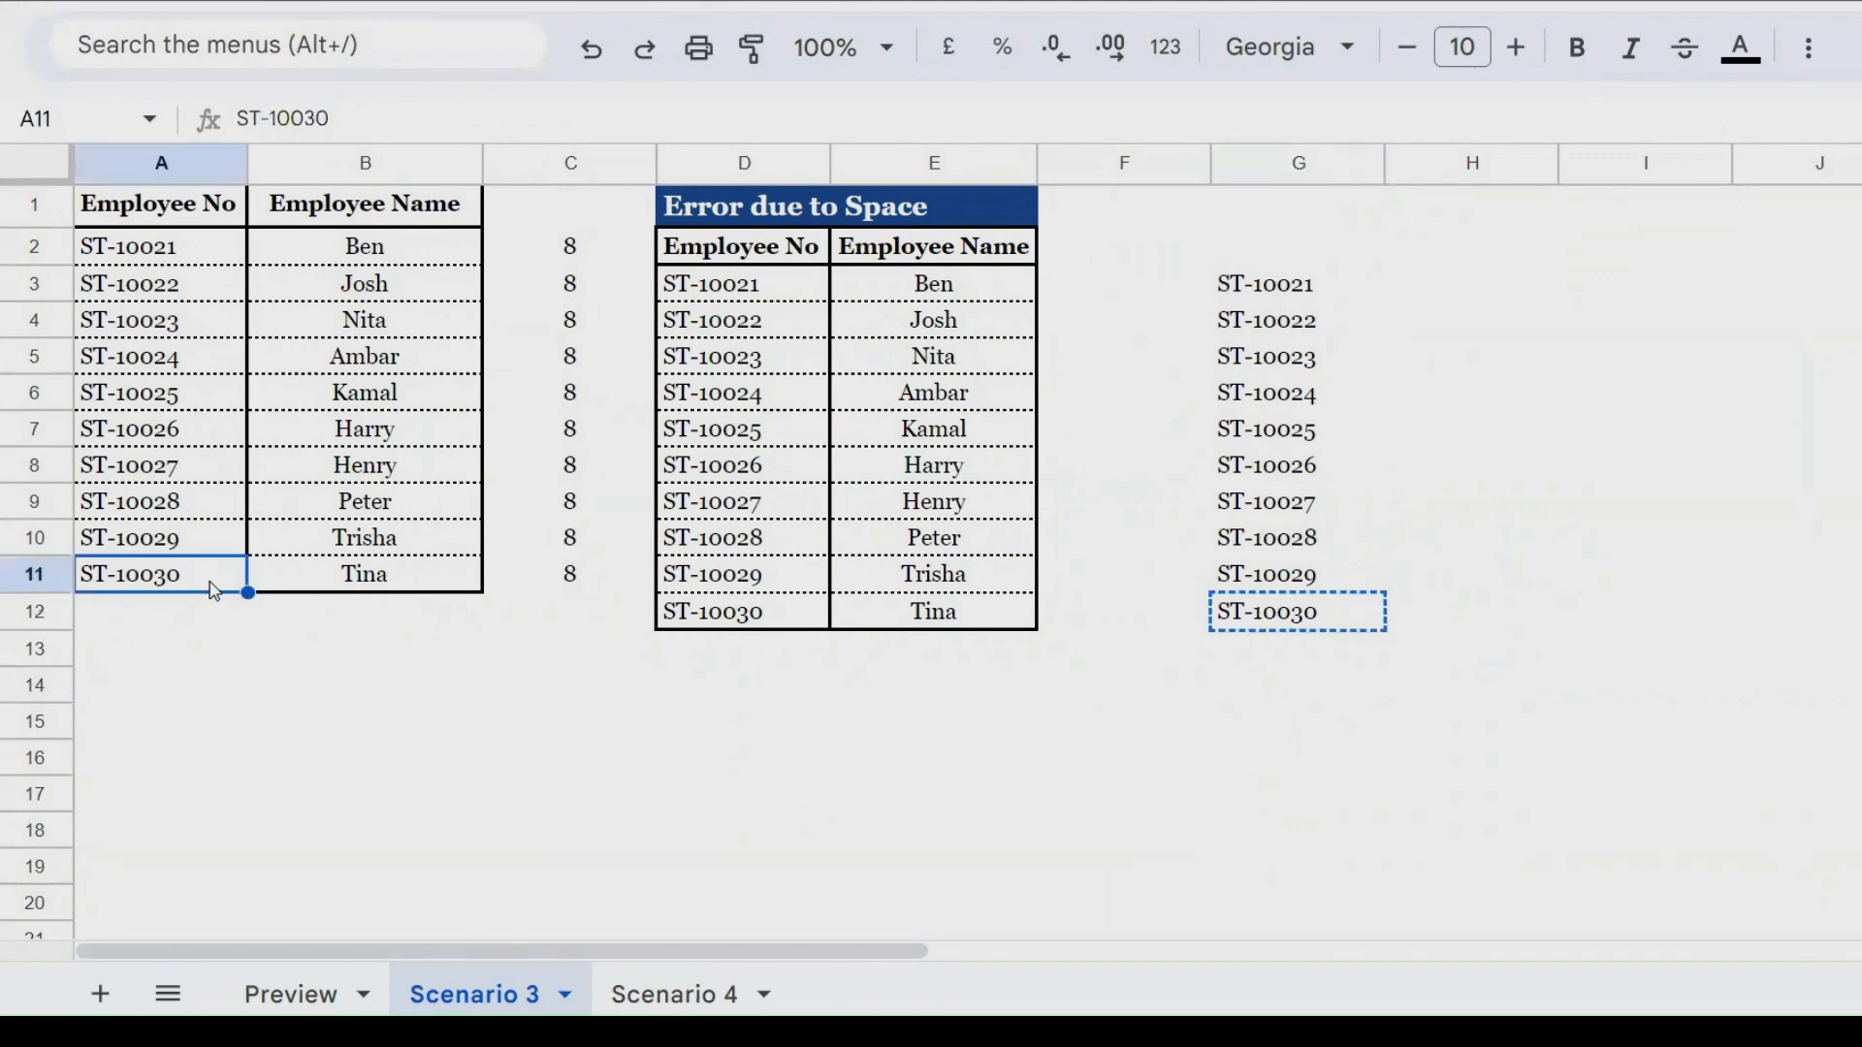
right_click(214, 590)
mouse_move(631, 350)
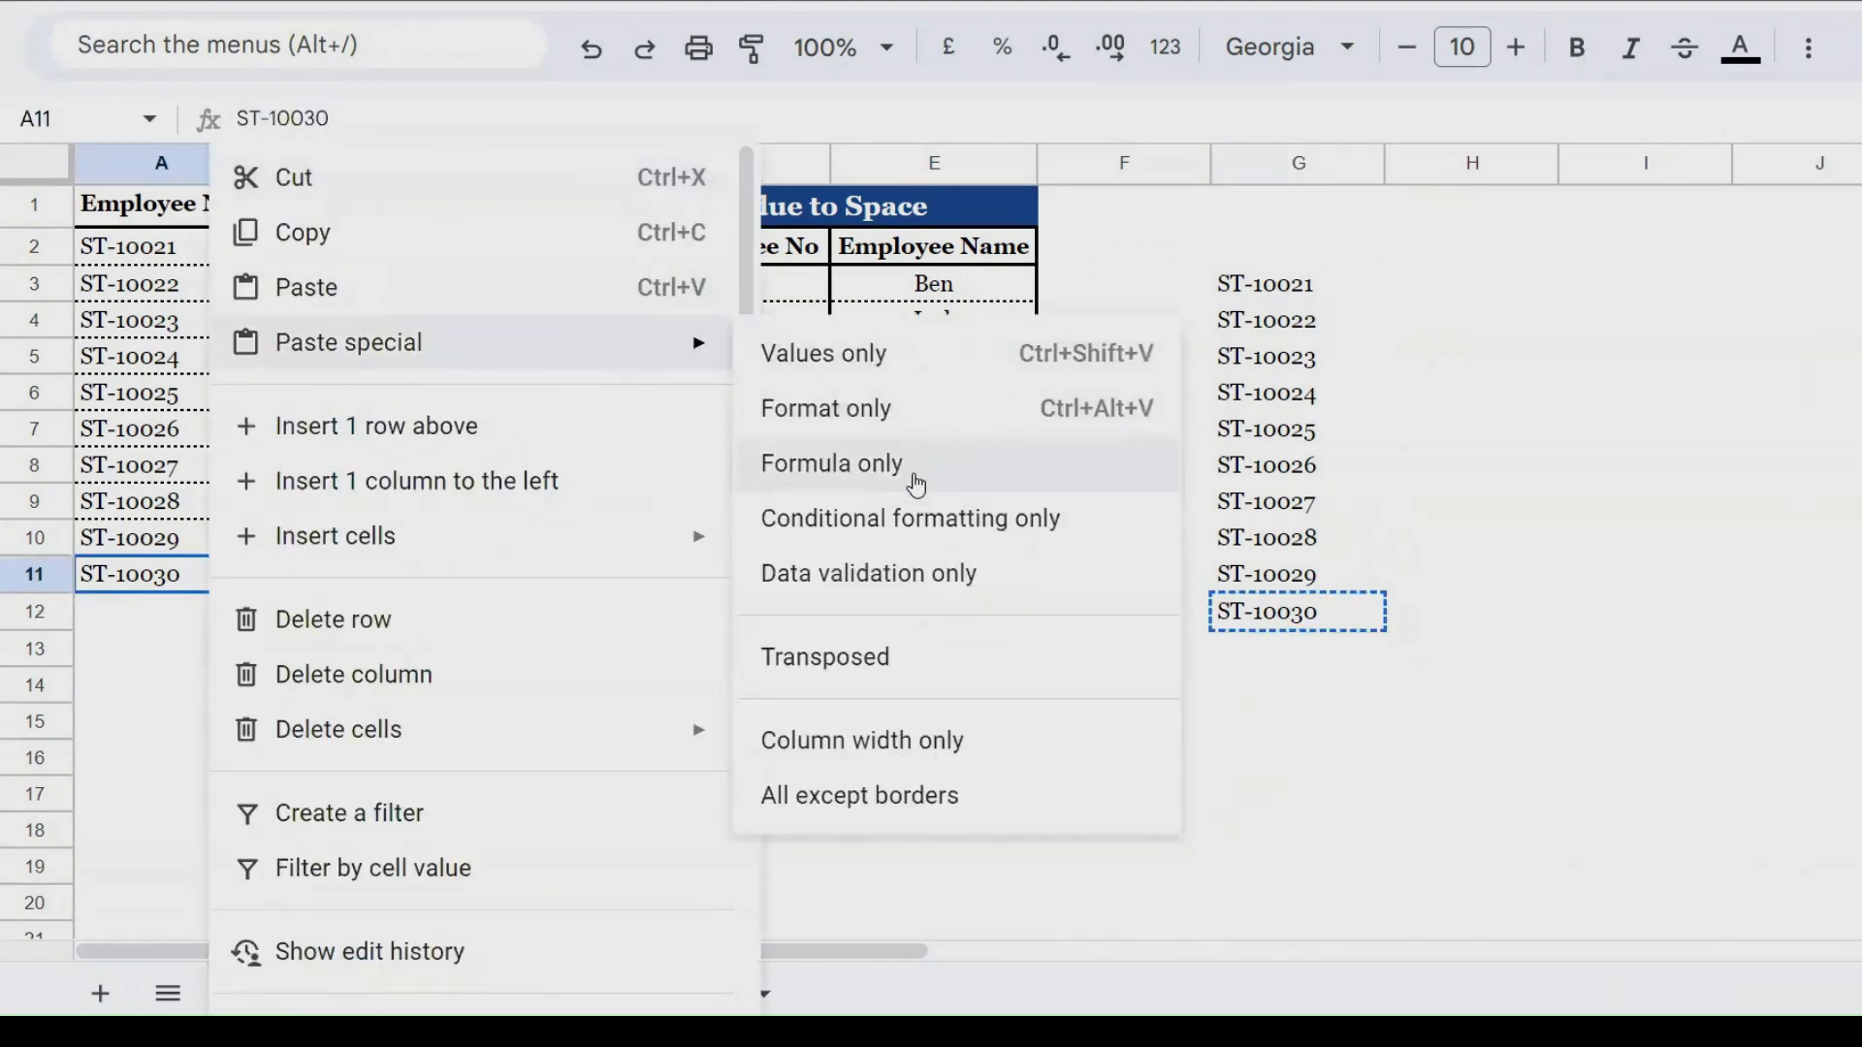
left_click(832, 356)
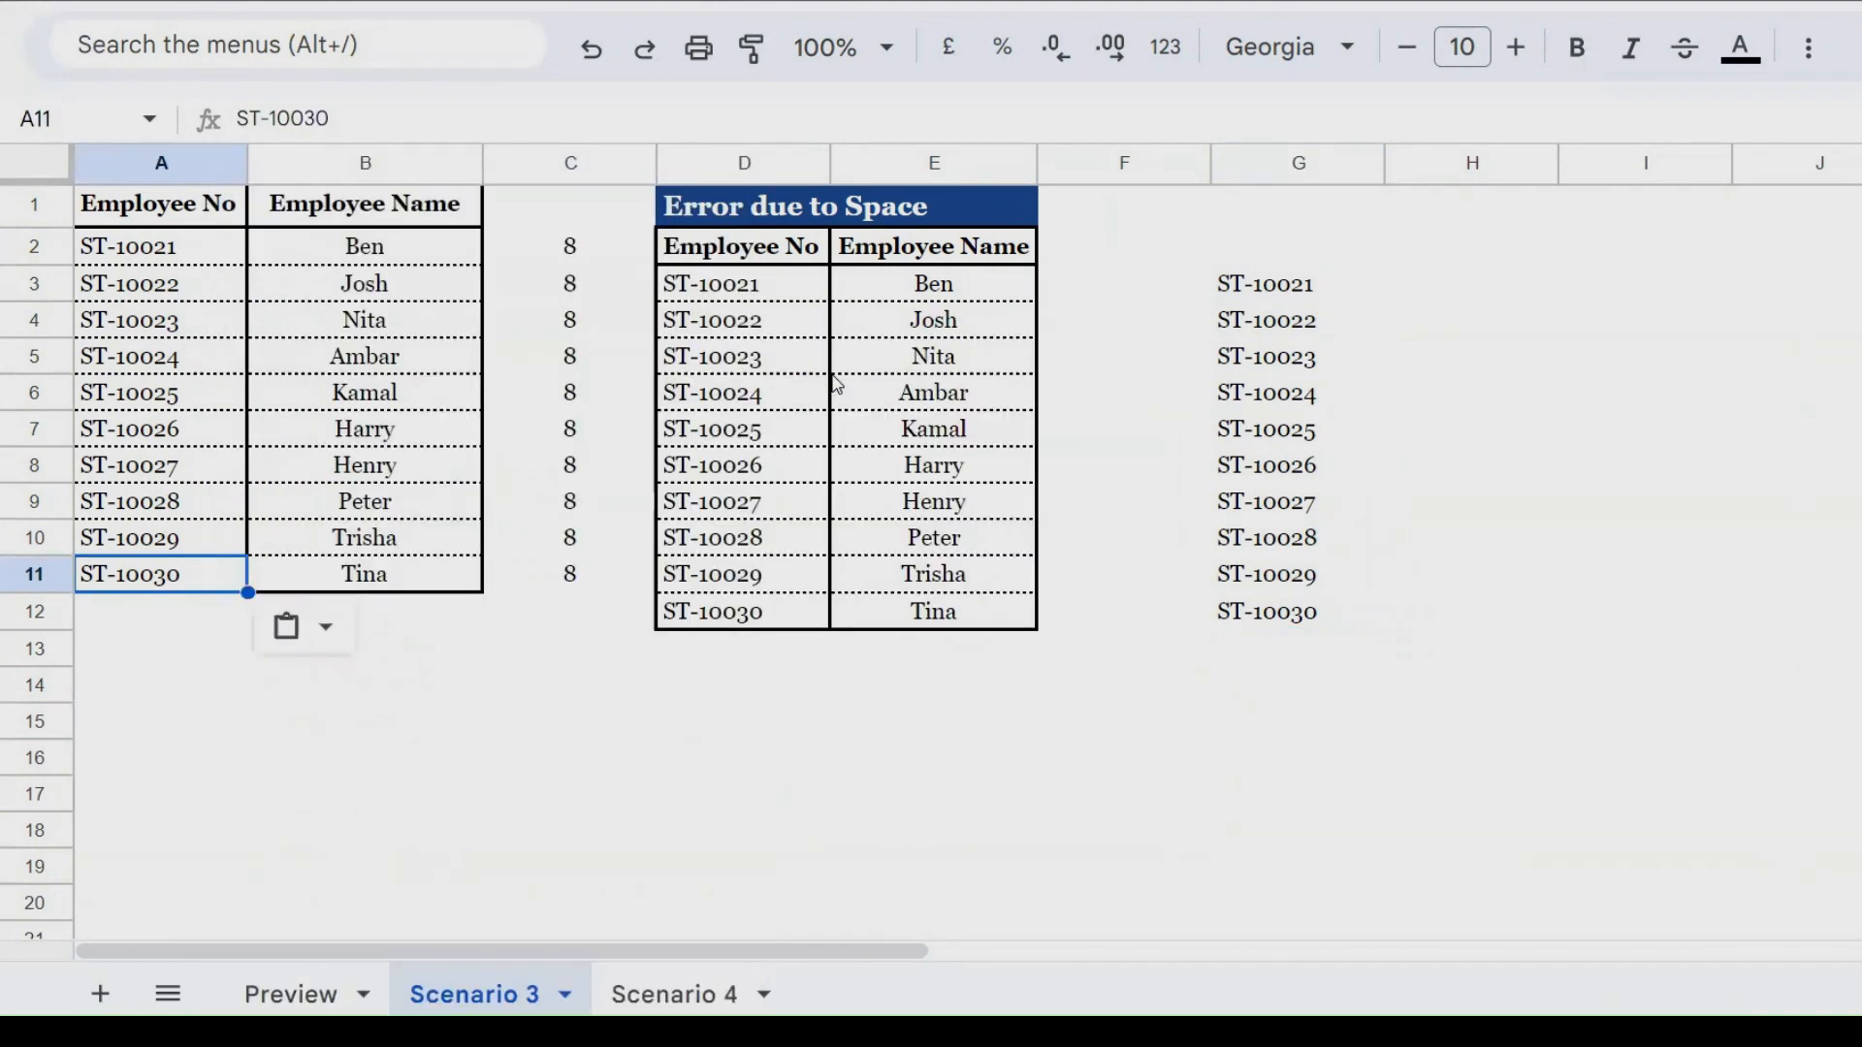
left_click(955, 623)
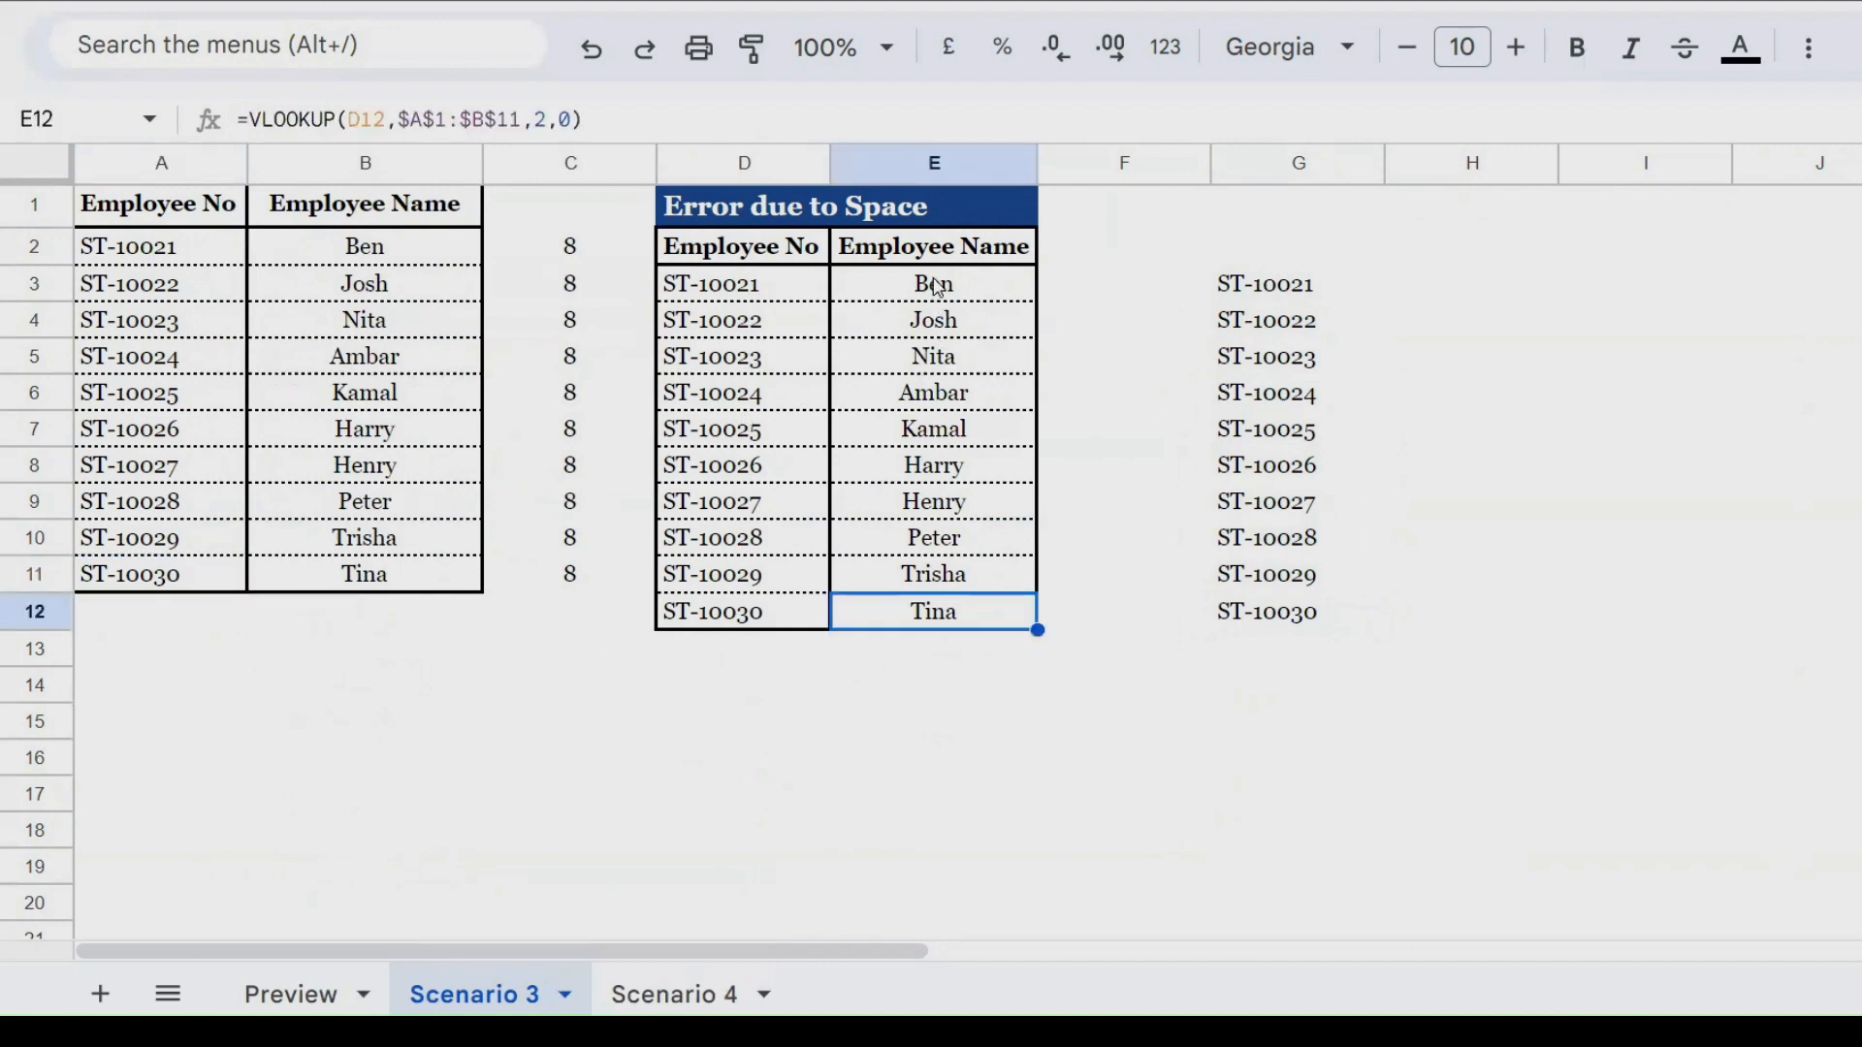
left_click_drag(938, 288, 994, 604)
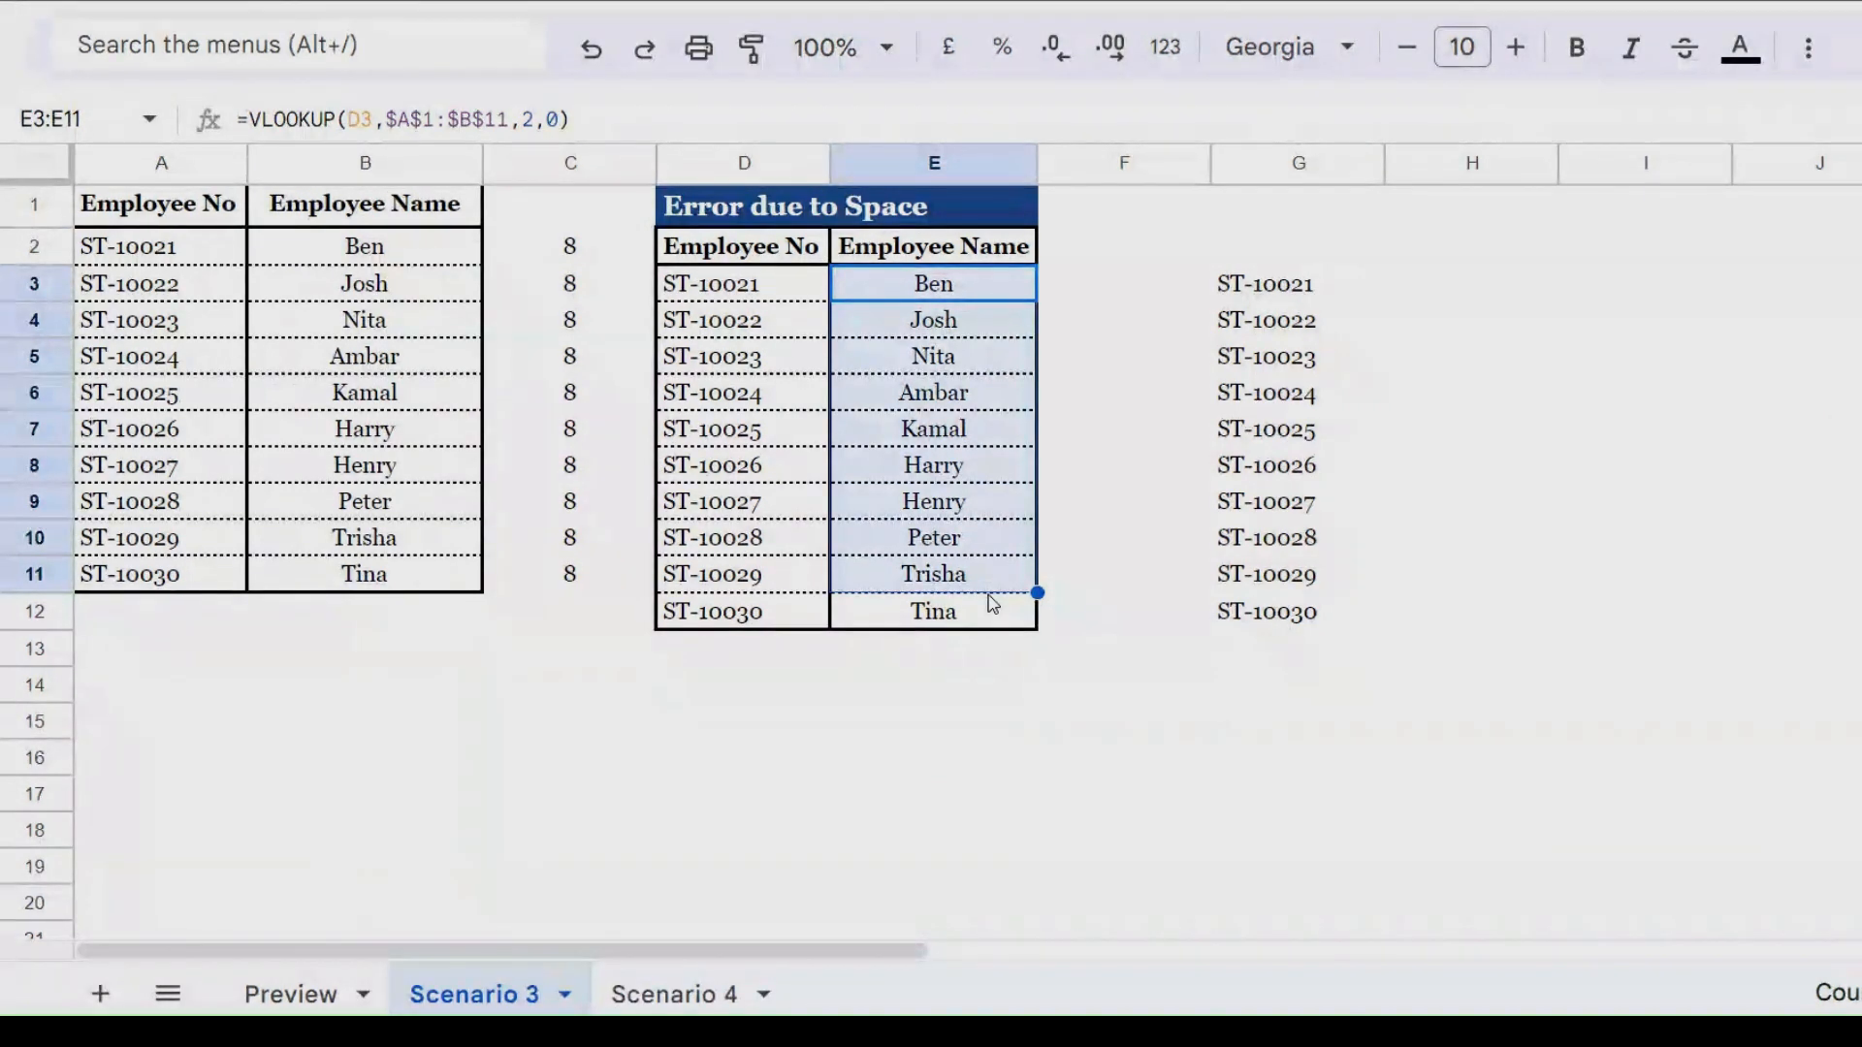
- Clear the LEN formulas in C2:C11 and the TRIM formulas in G3:G12
left_click_drag(579, 248, 613, 598)
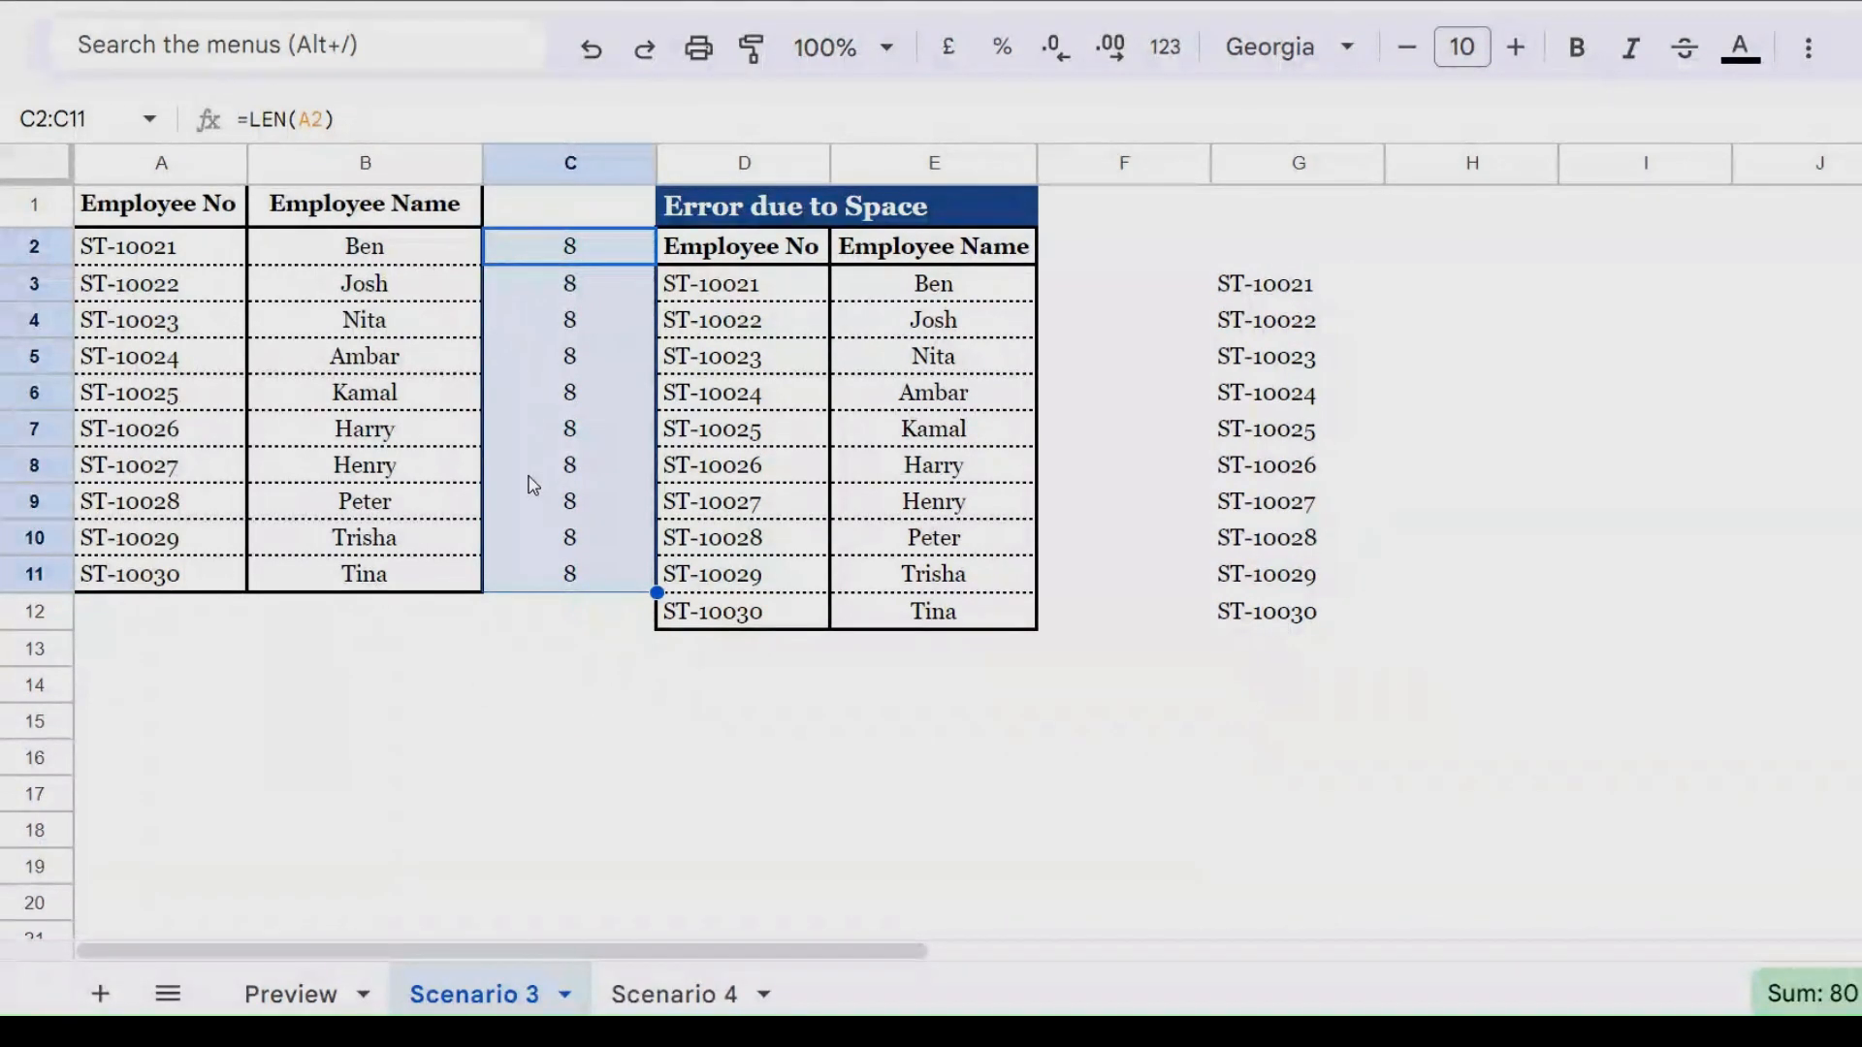
key("Delete")
left_click_drag(1285, 296, 1297, 630)
key("Delete")
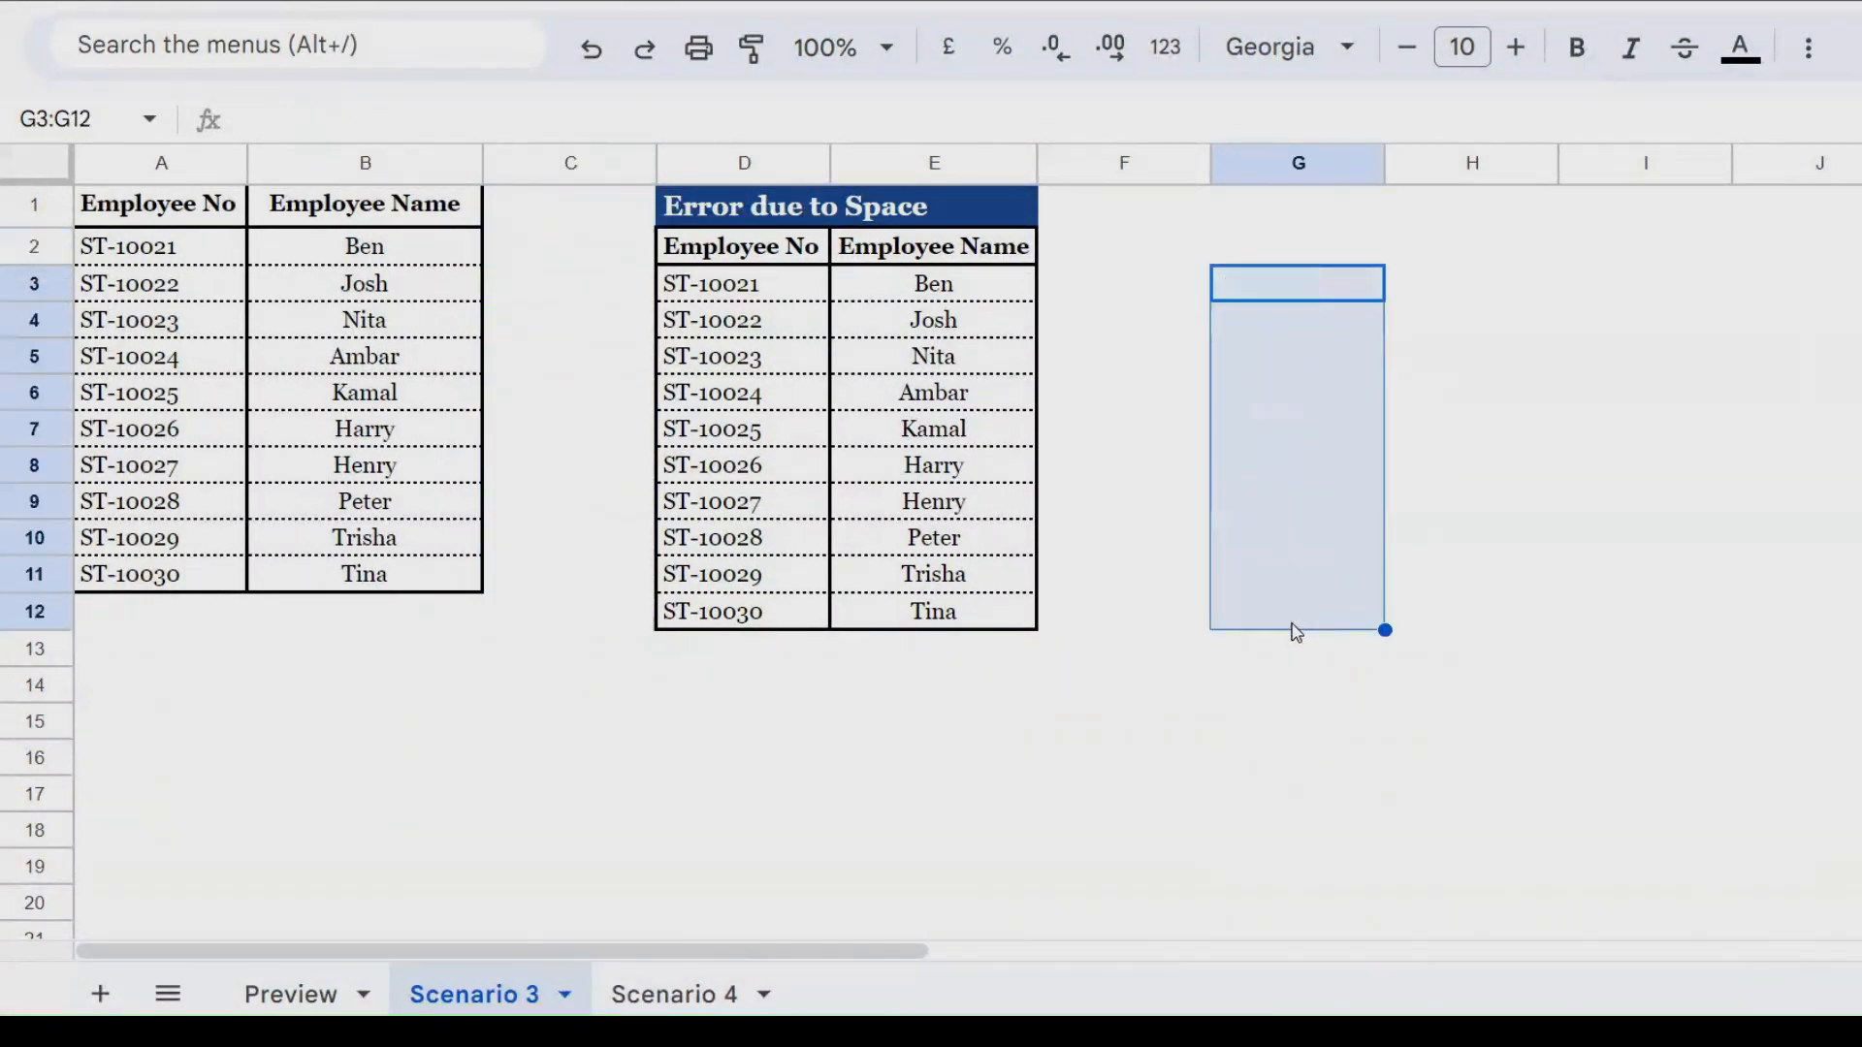
left_click(1001, 803)
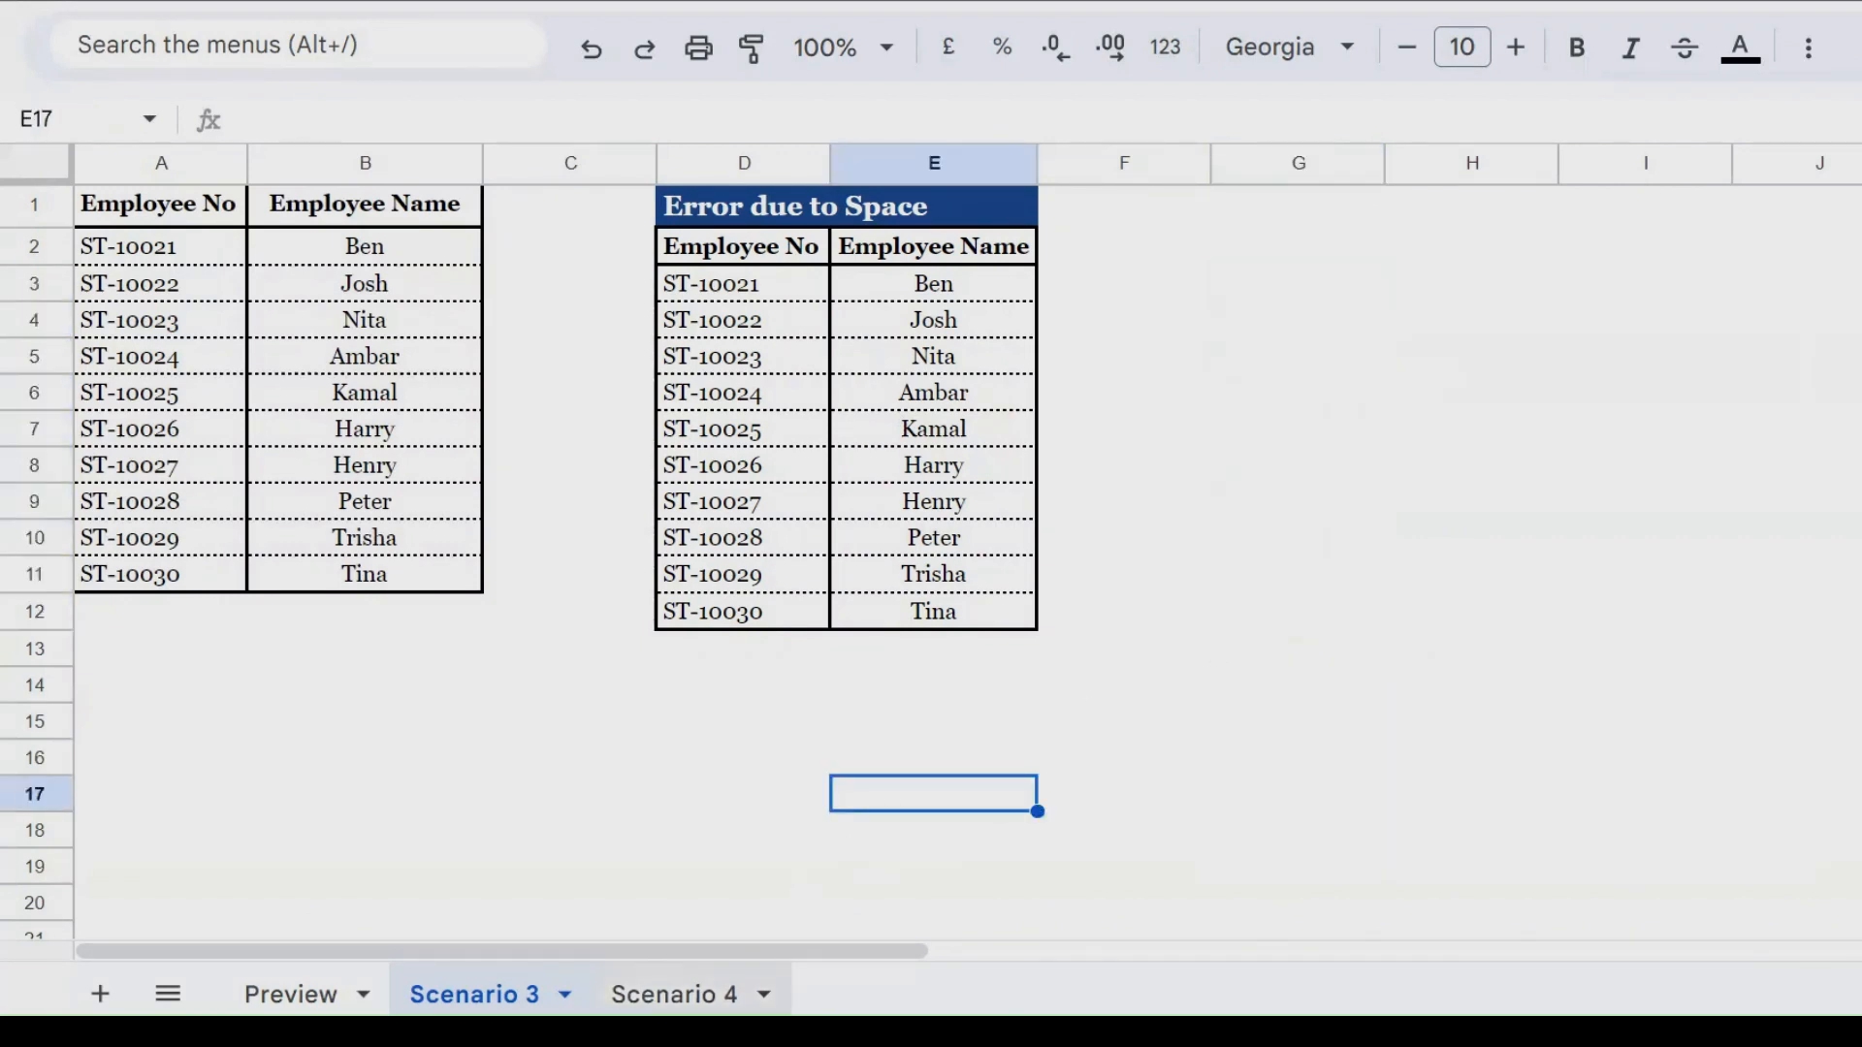
- On the Scenario 4 sheet, start a VLOOKUP formula in B2 with A2 as the search key
left_click(674, 994)
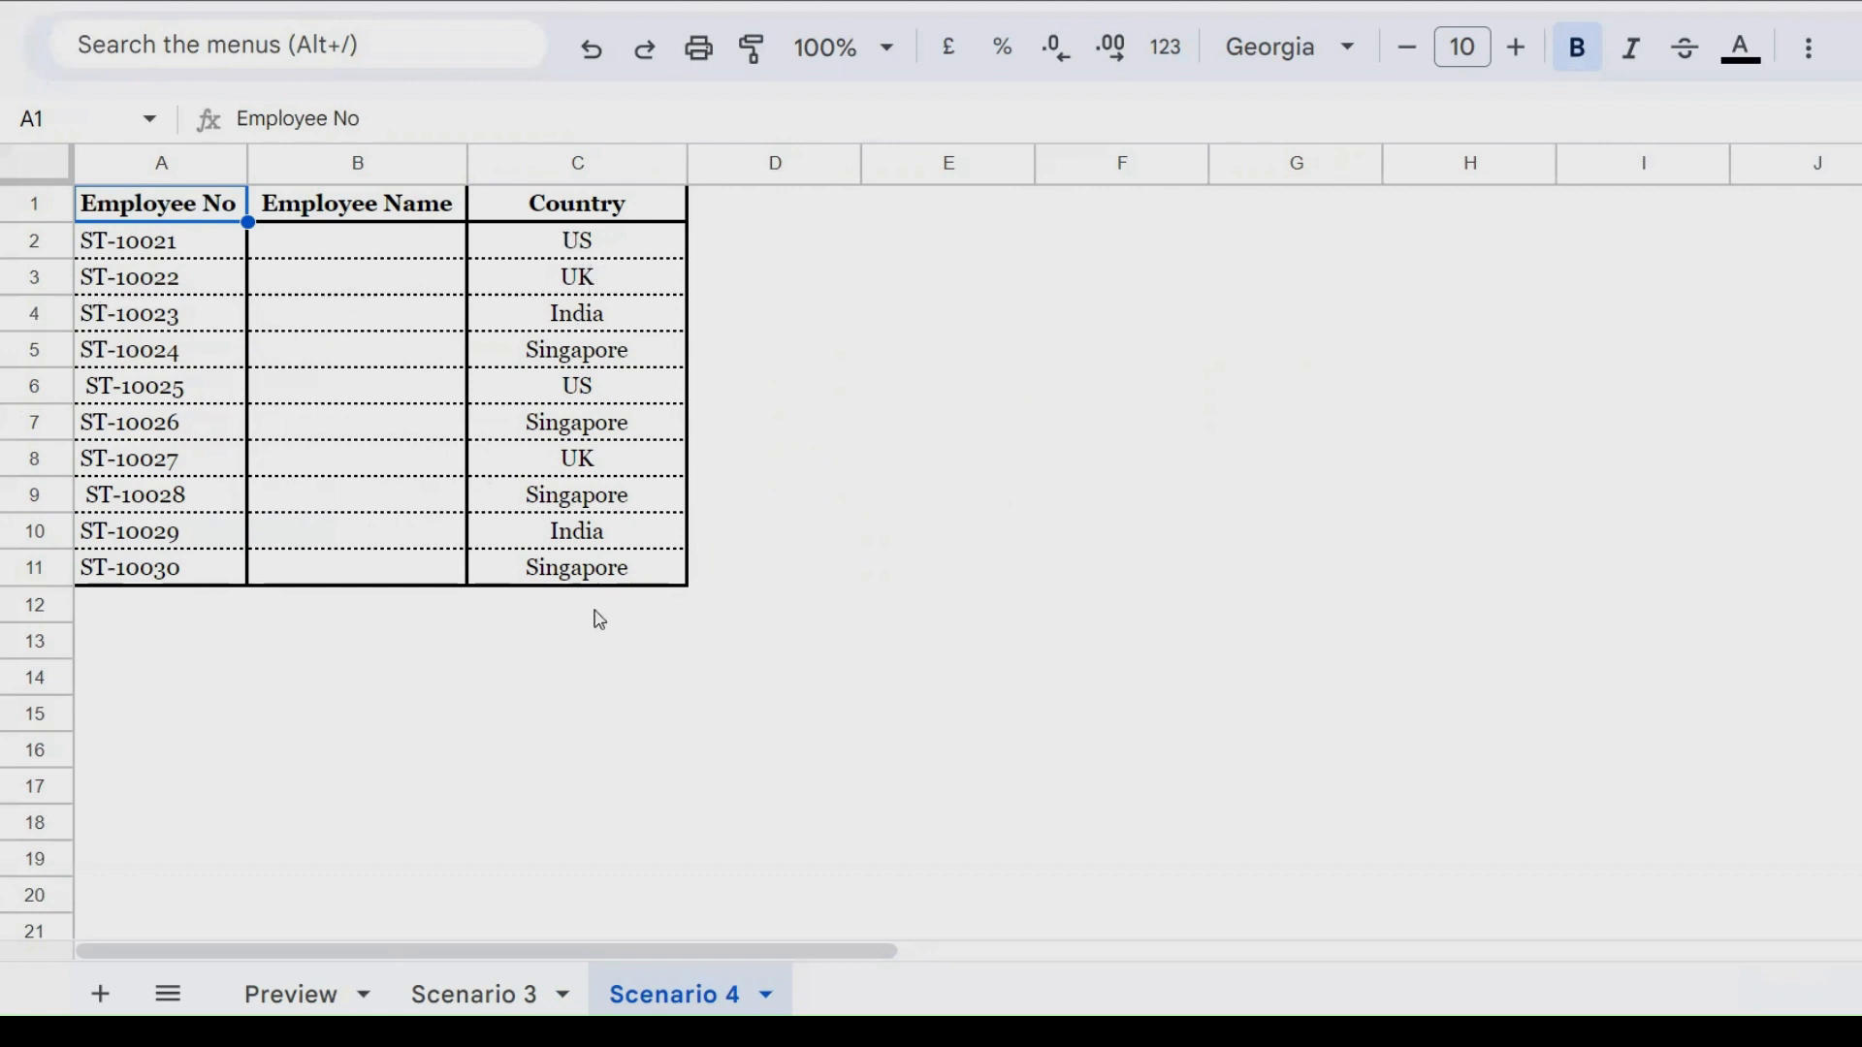
left_click(360, 254)
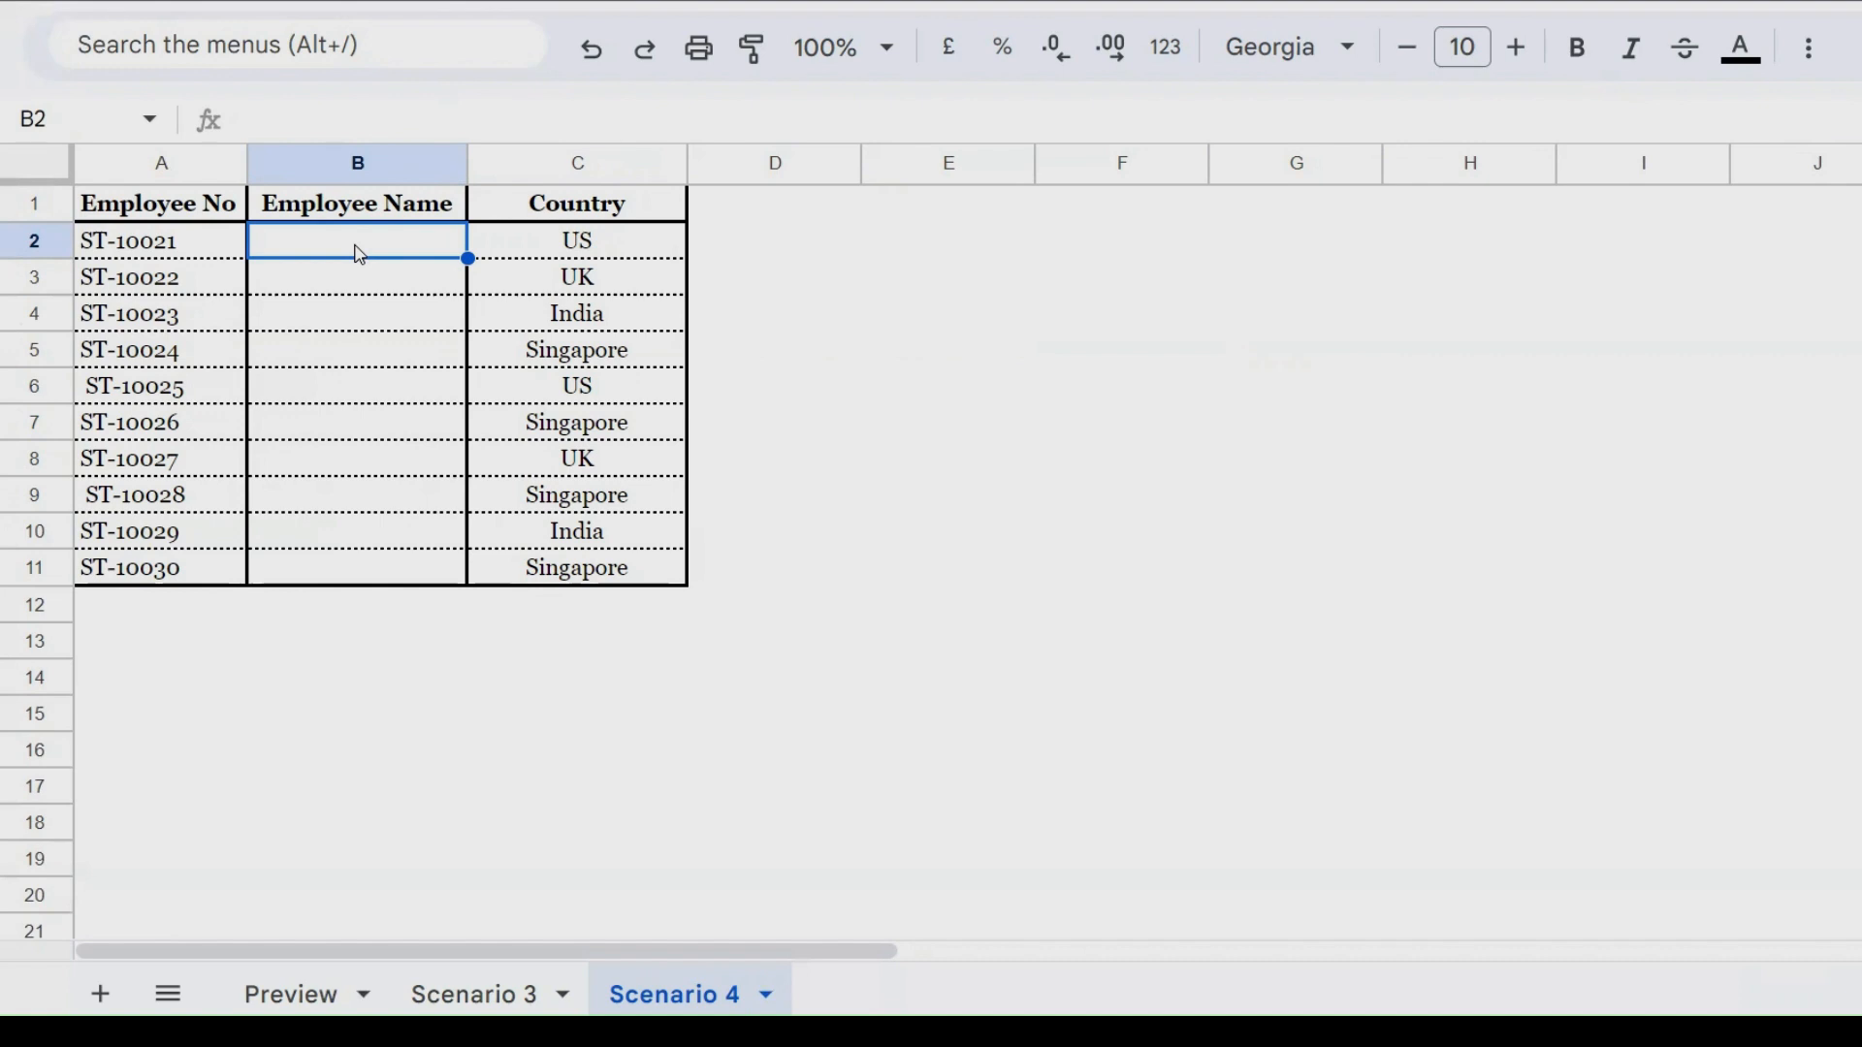
type("=")
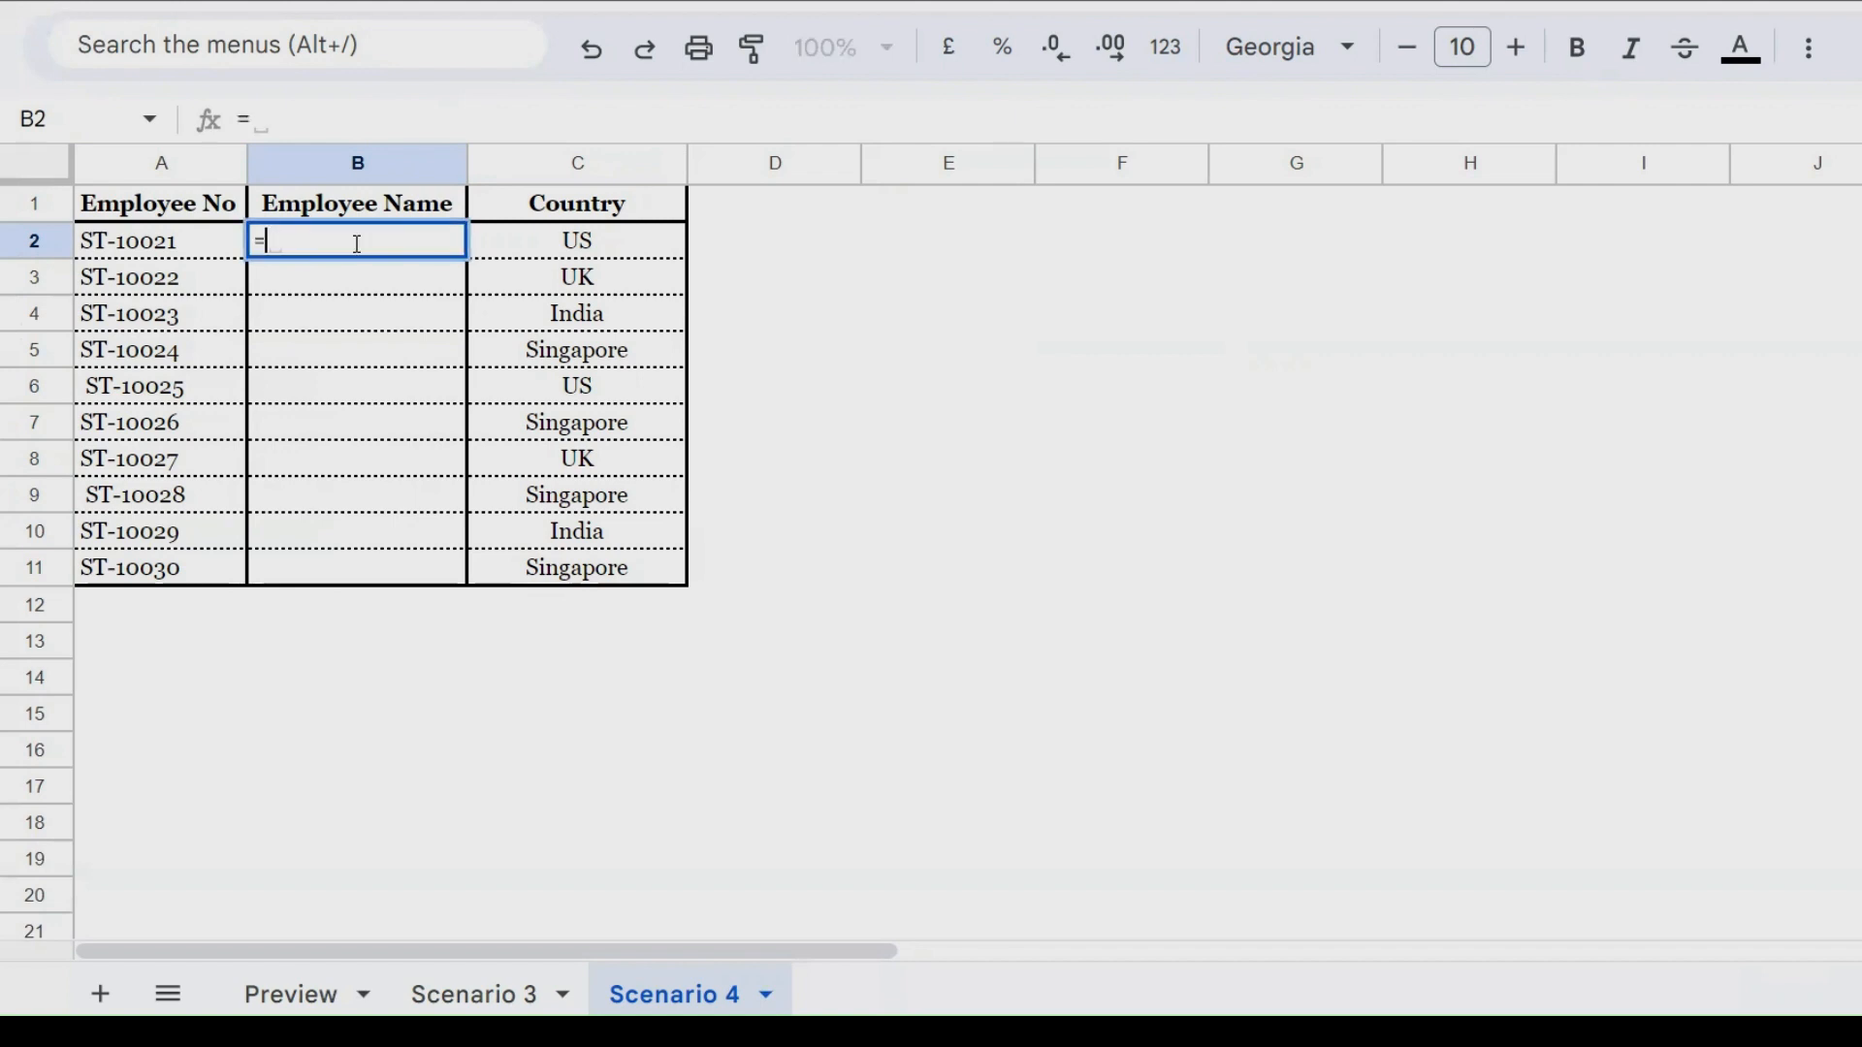
type("vll")
key("BackSpace")
key("Tab")
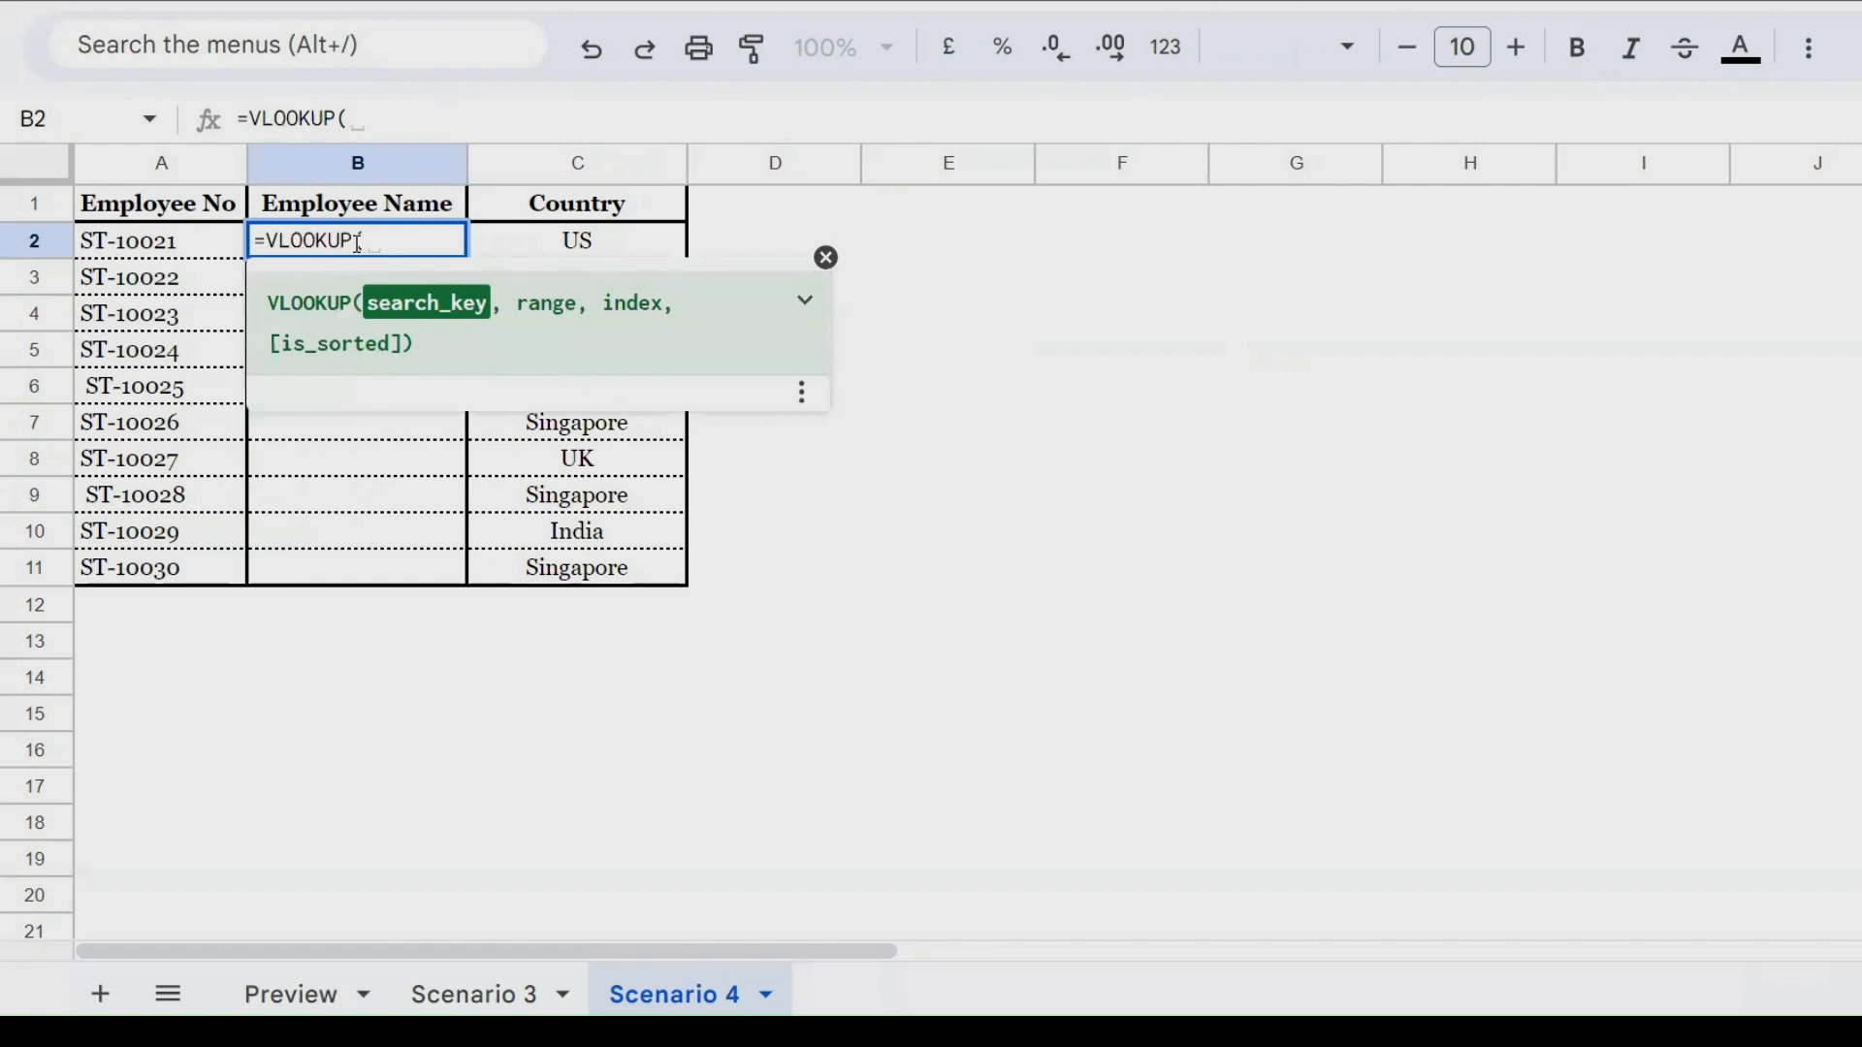
left_click(185, 250)
type(",")
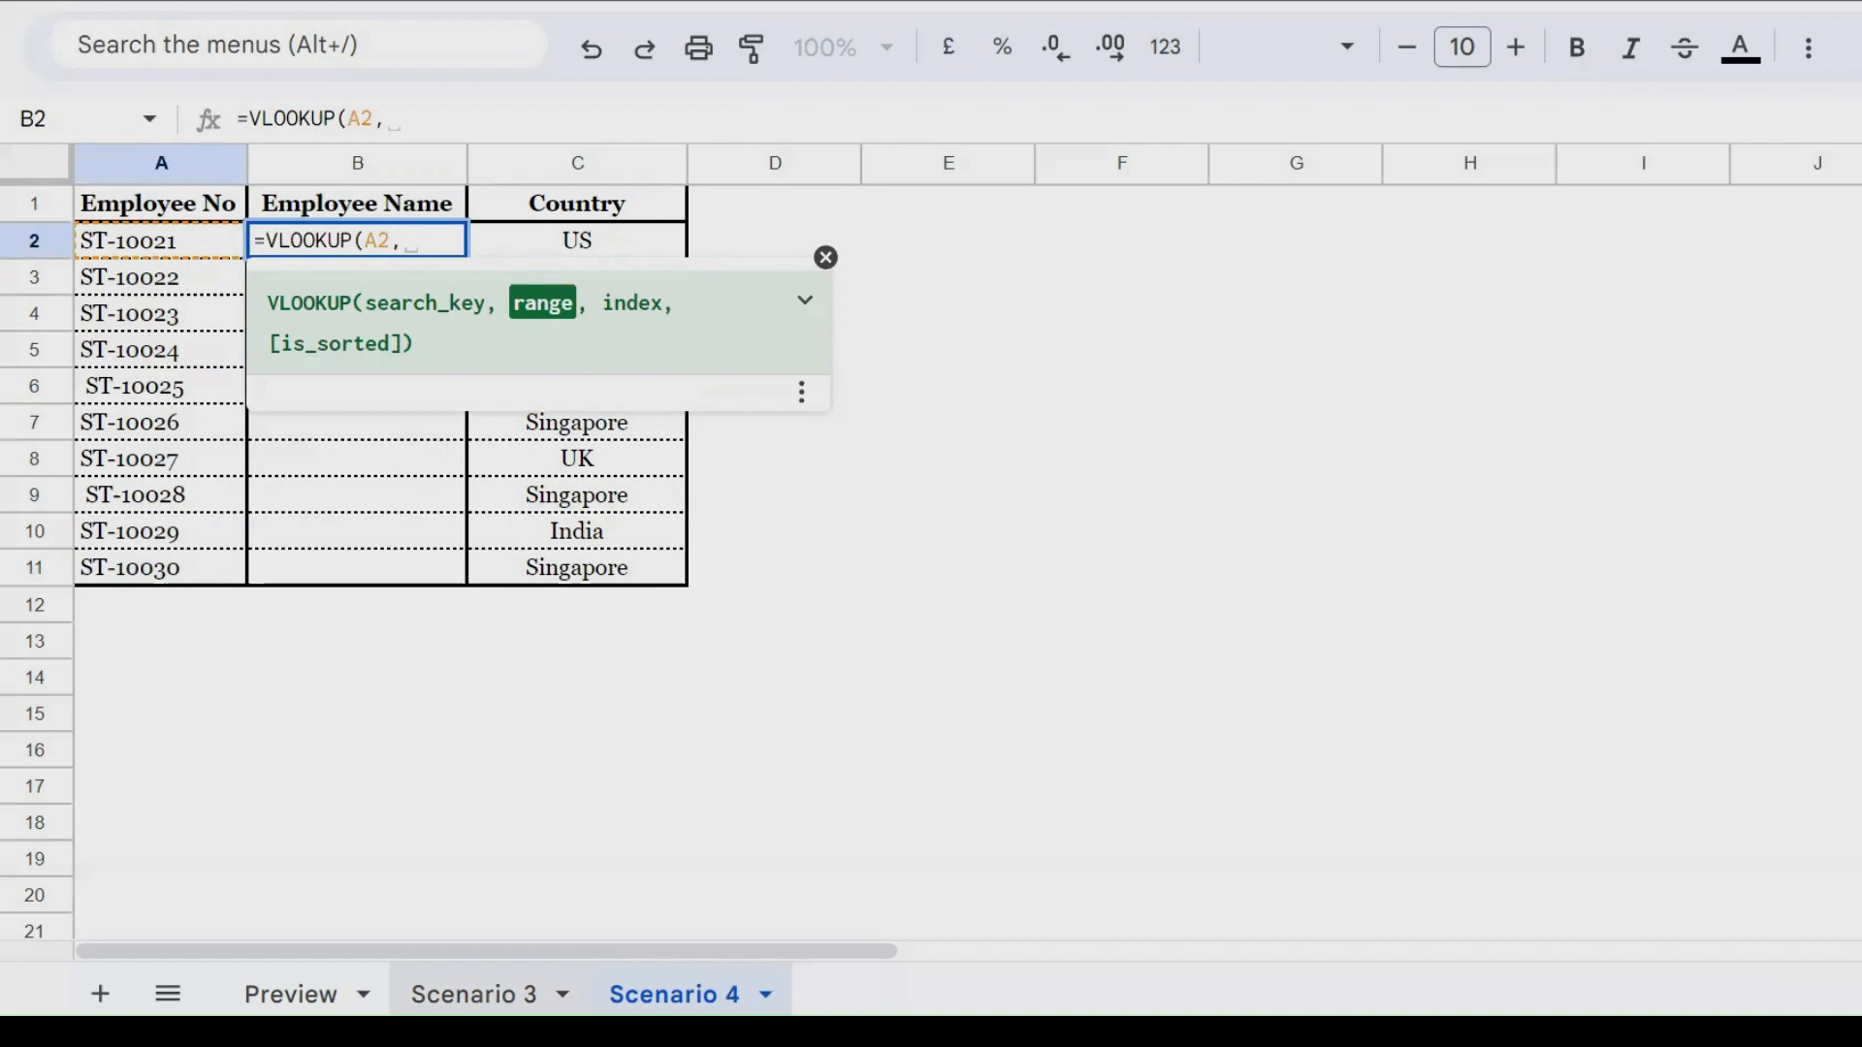
- Complete the VLOOKUP with the locked range 'Scenario 3'!$A$1:$B$11, index 2 and 0 for an exact match
left_click(473, 994)
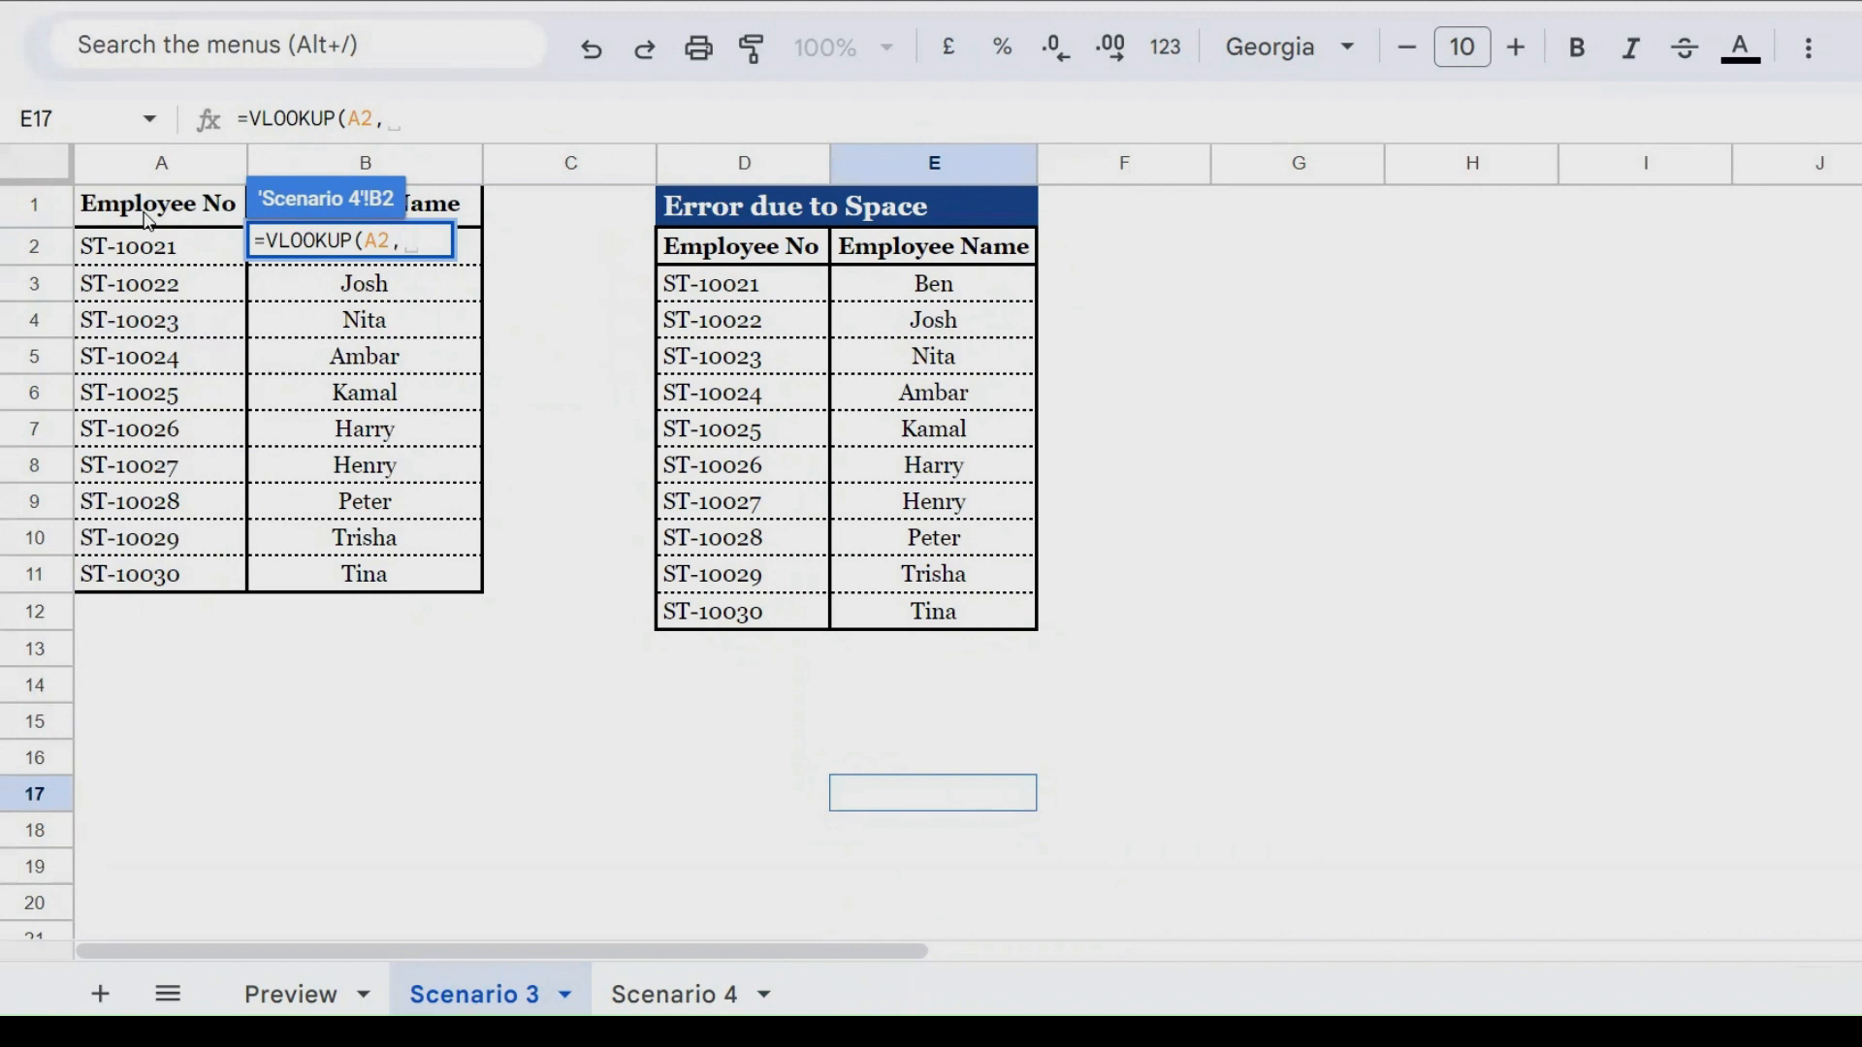
left_click(149, 221)
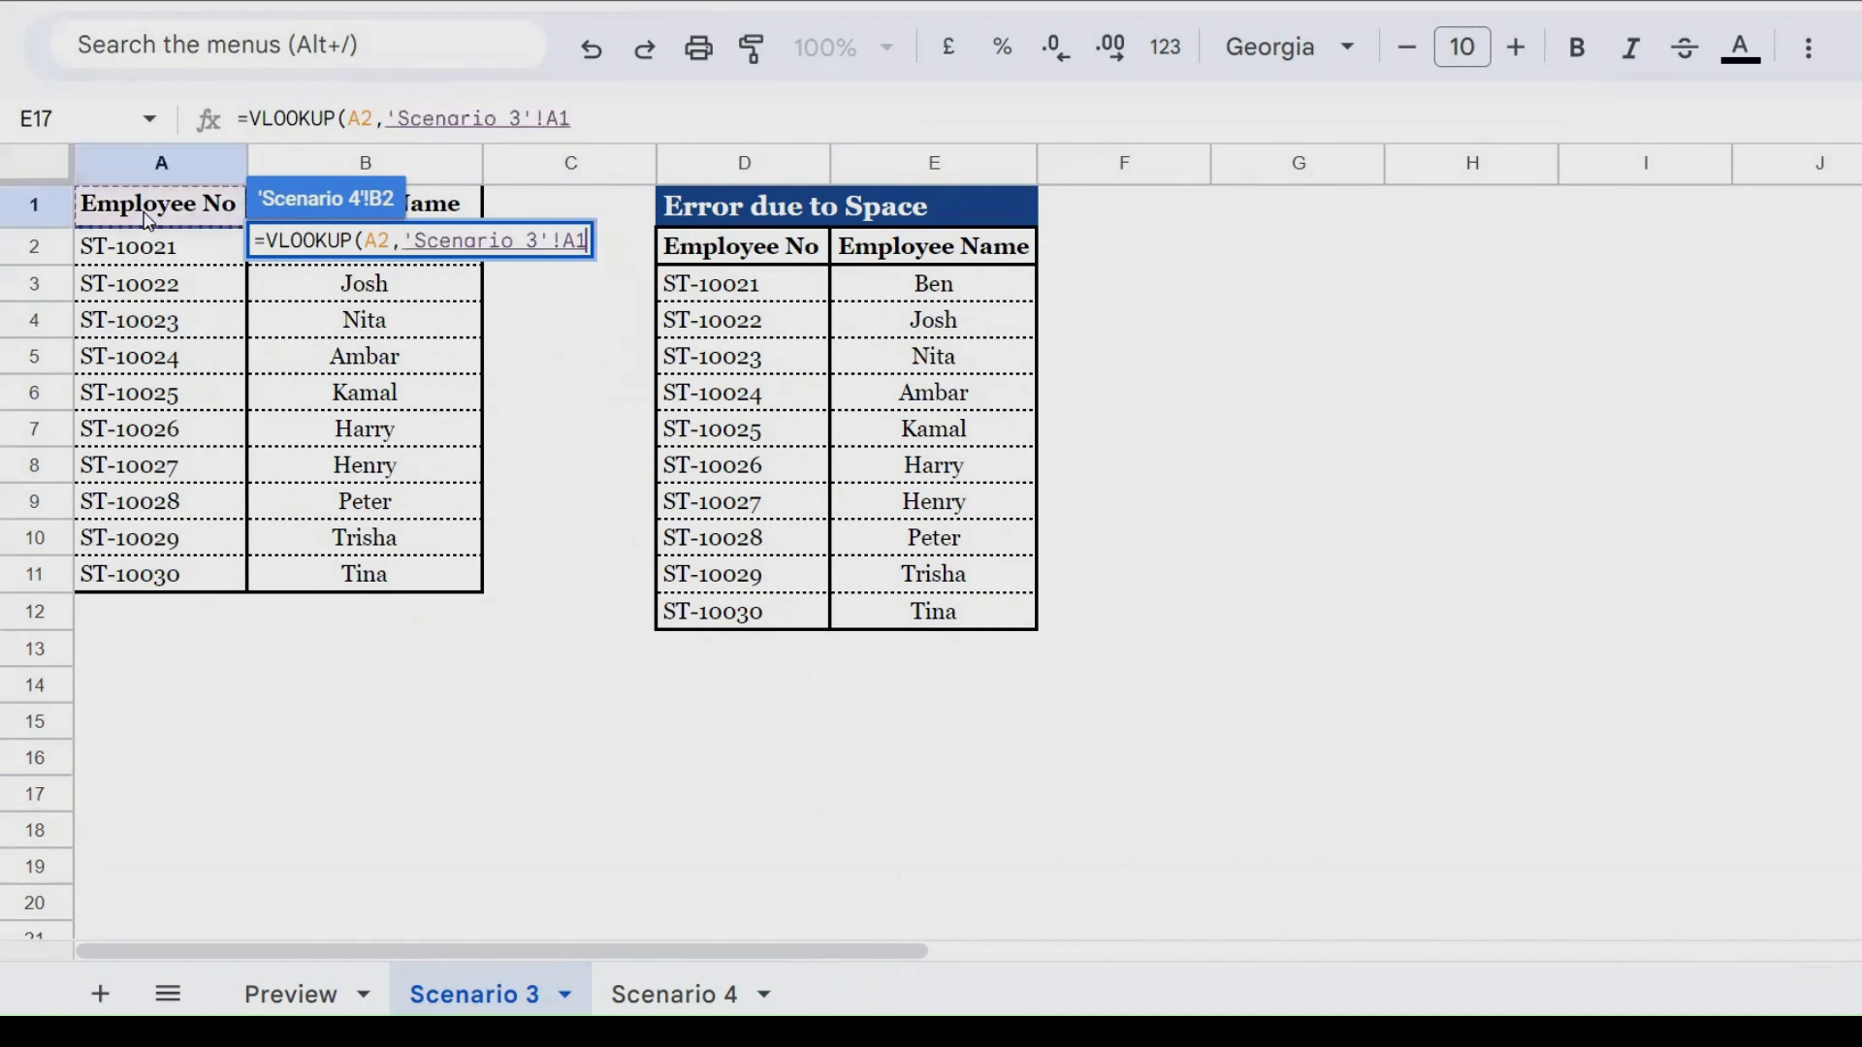
key("shift+Right")
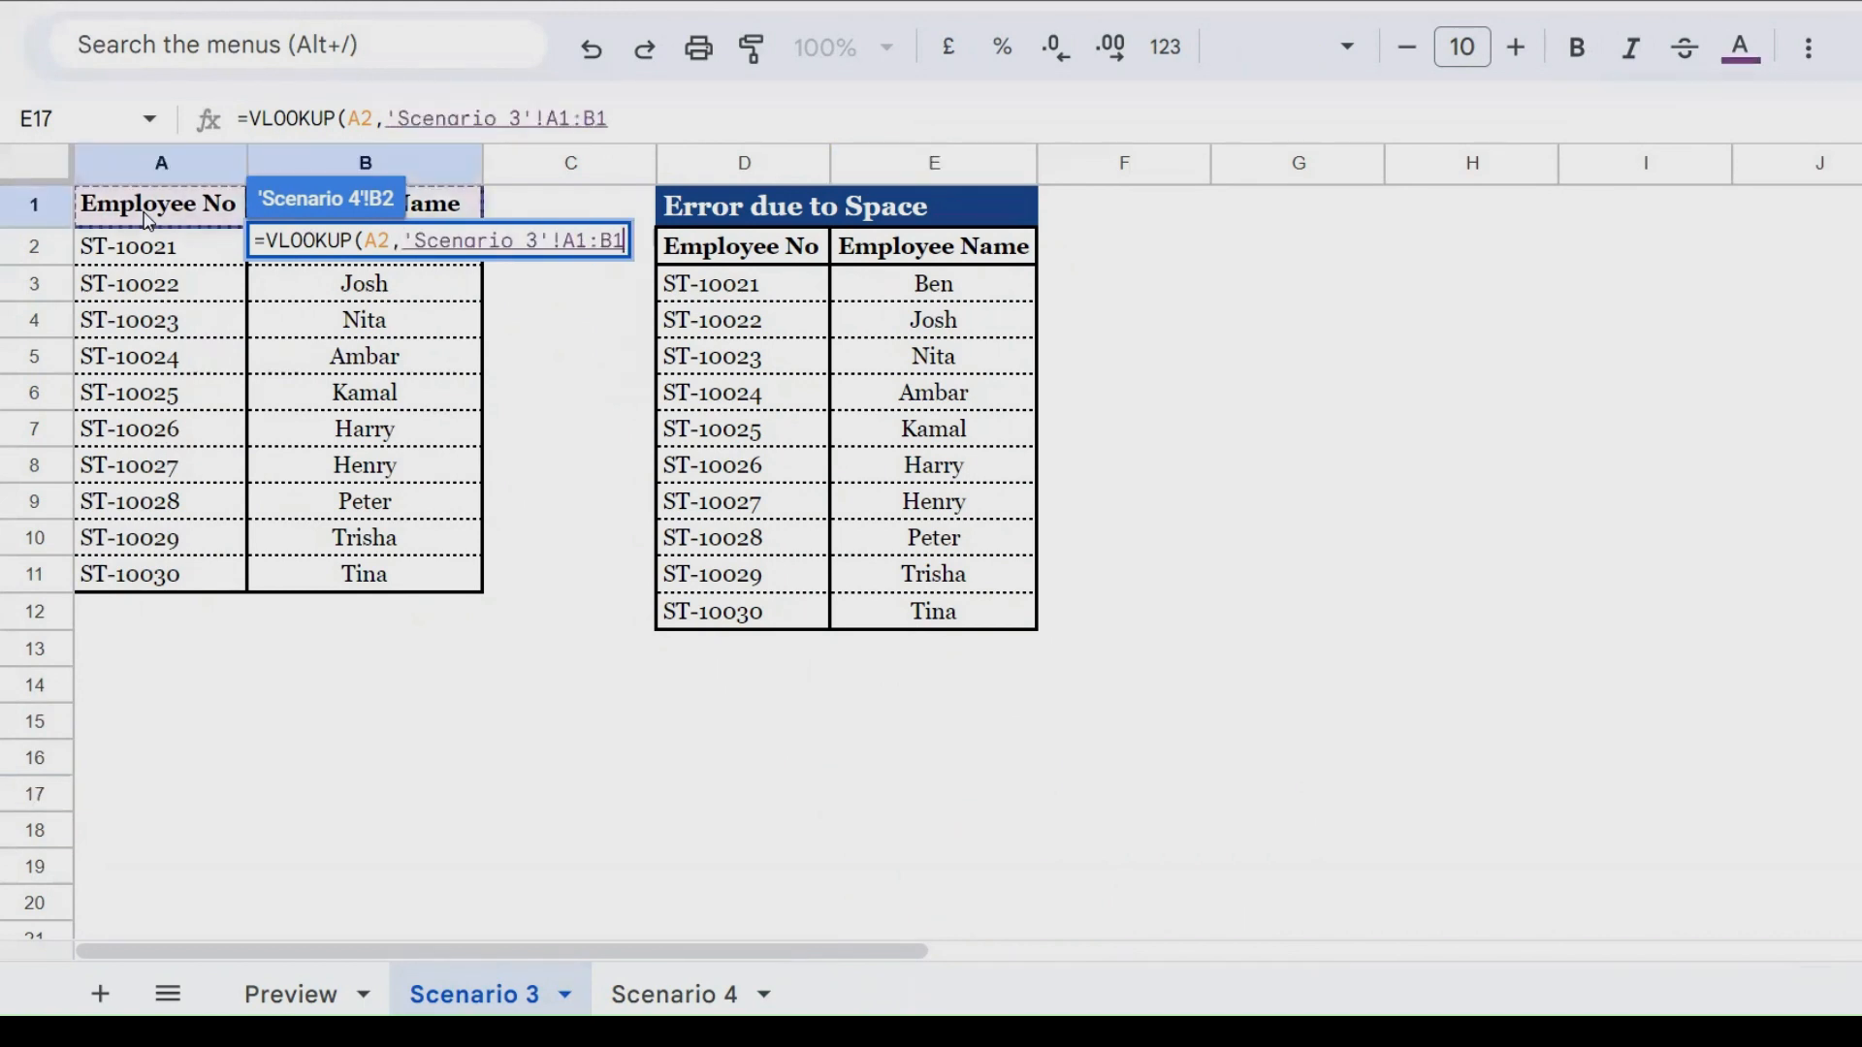
key("ctrl+shift+Down")
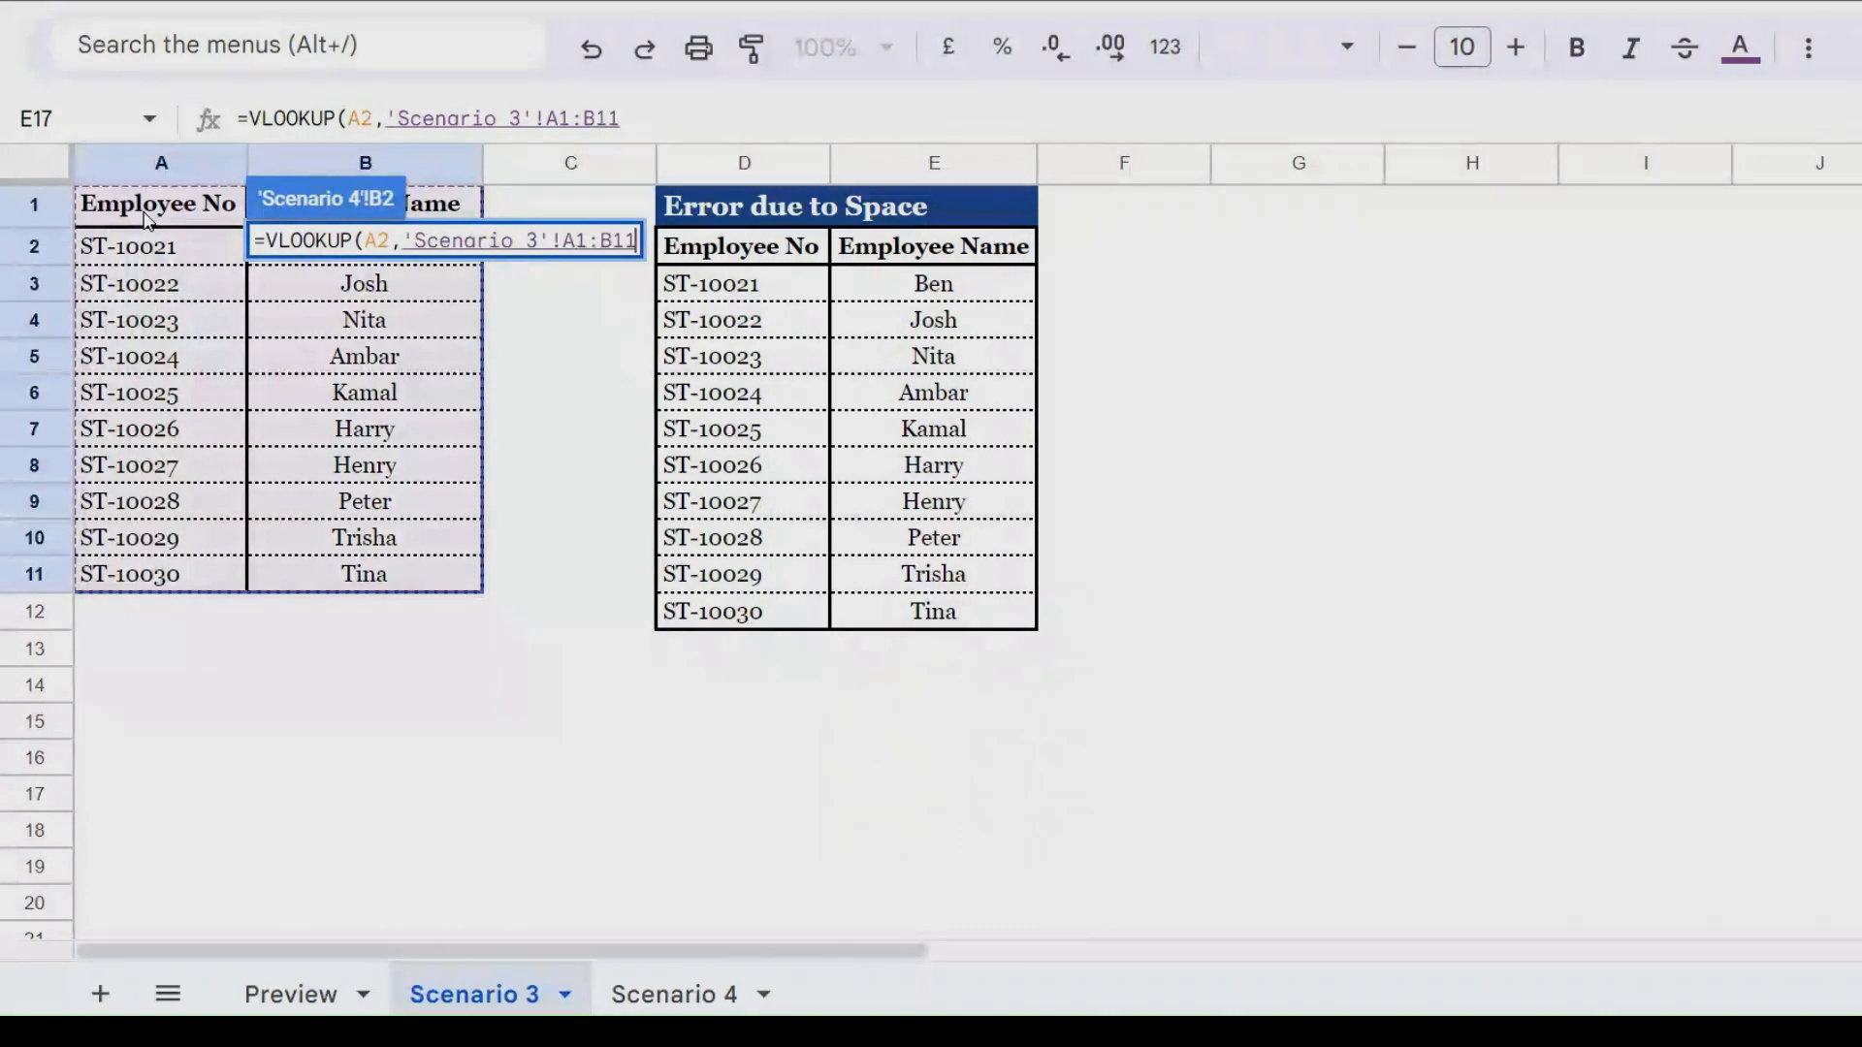
key("F4")
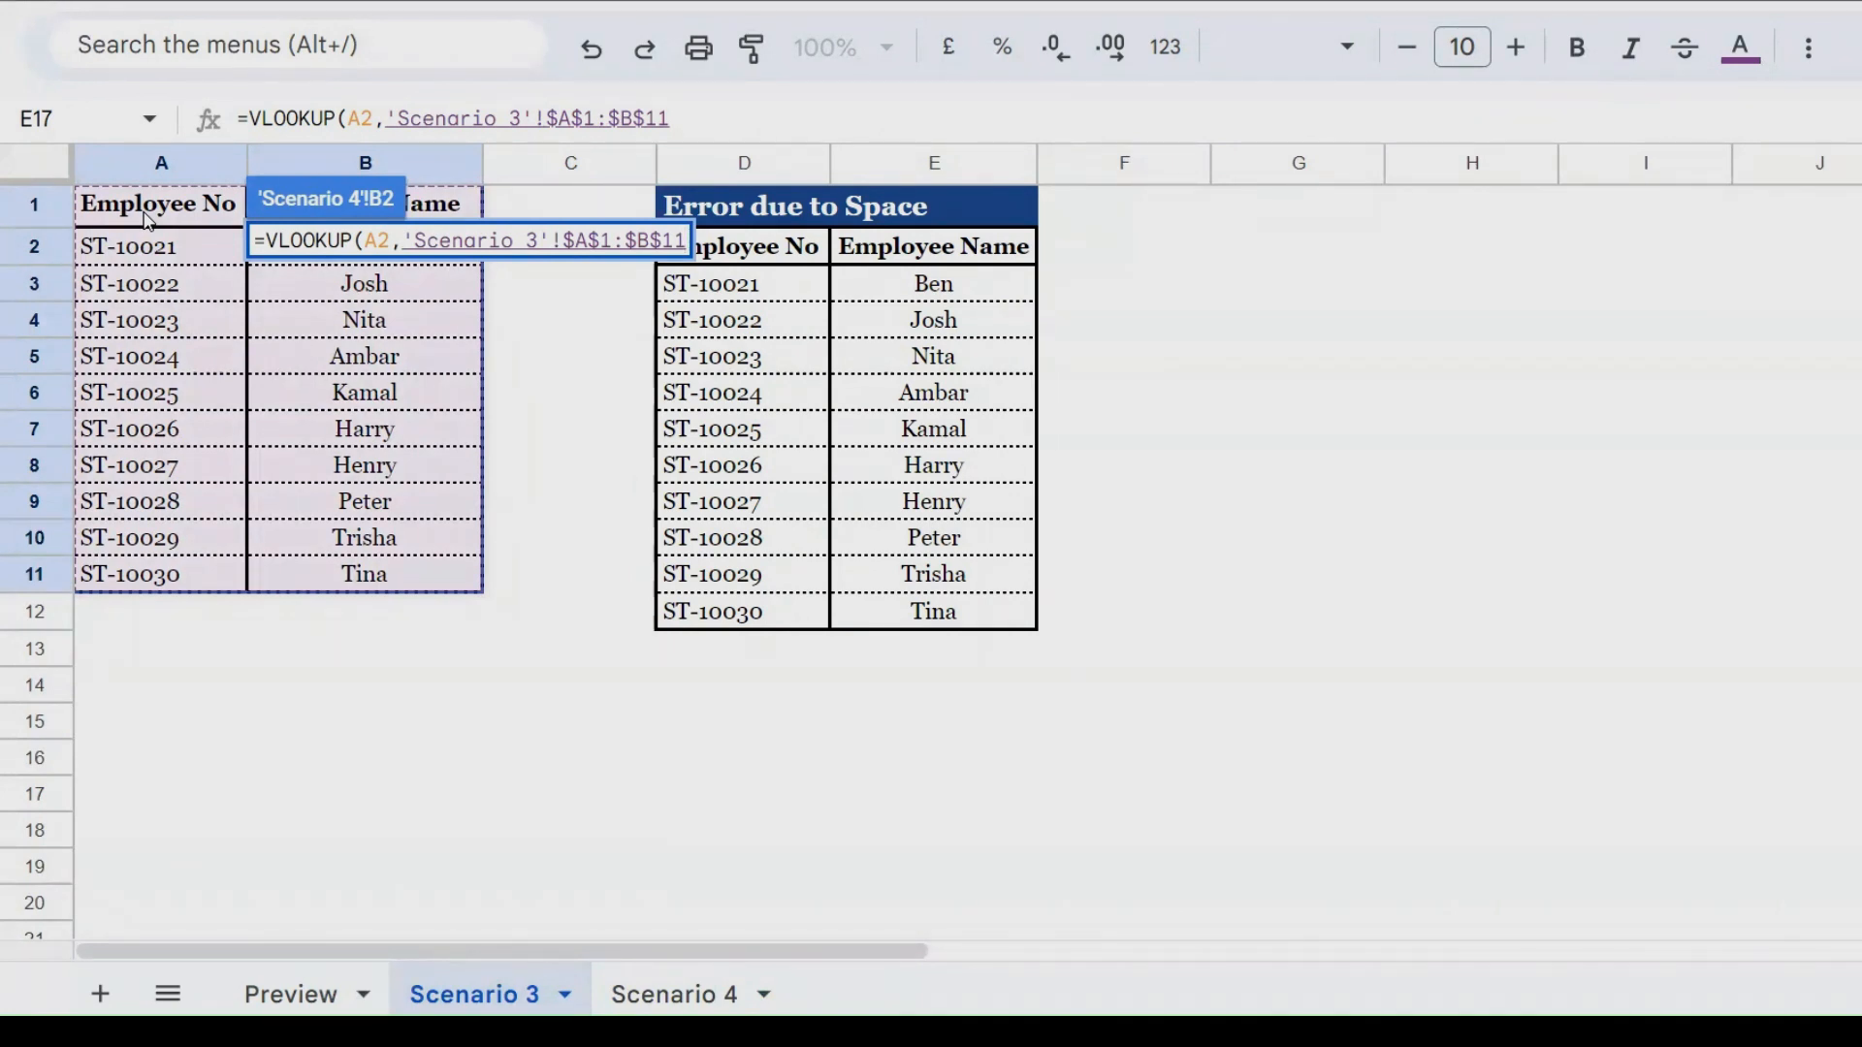
type(",")
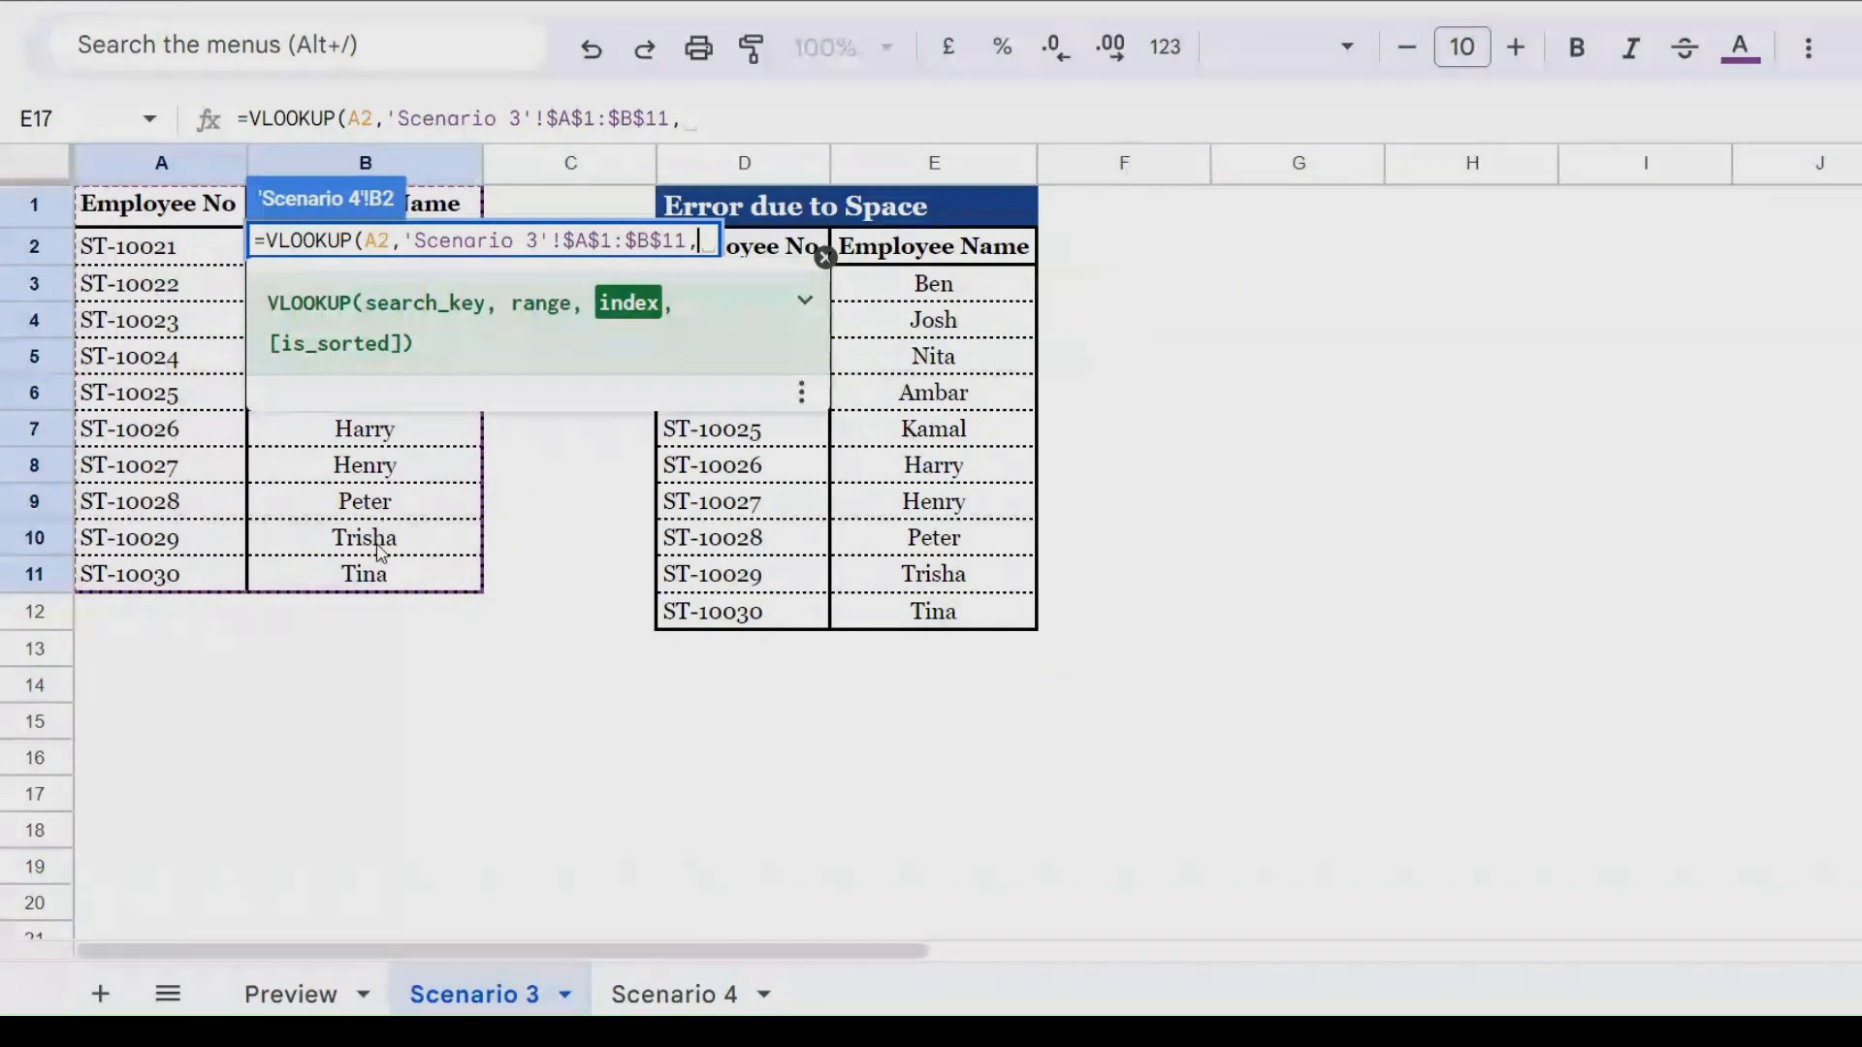
type("2,")
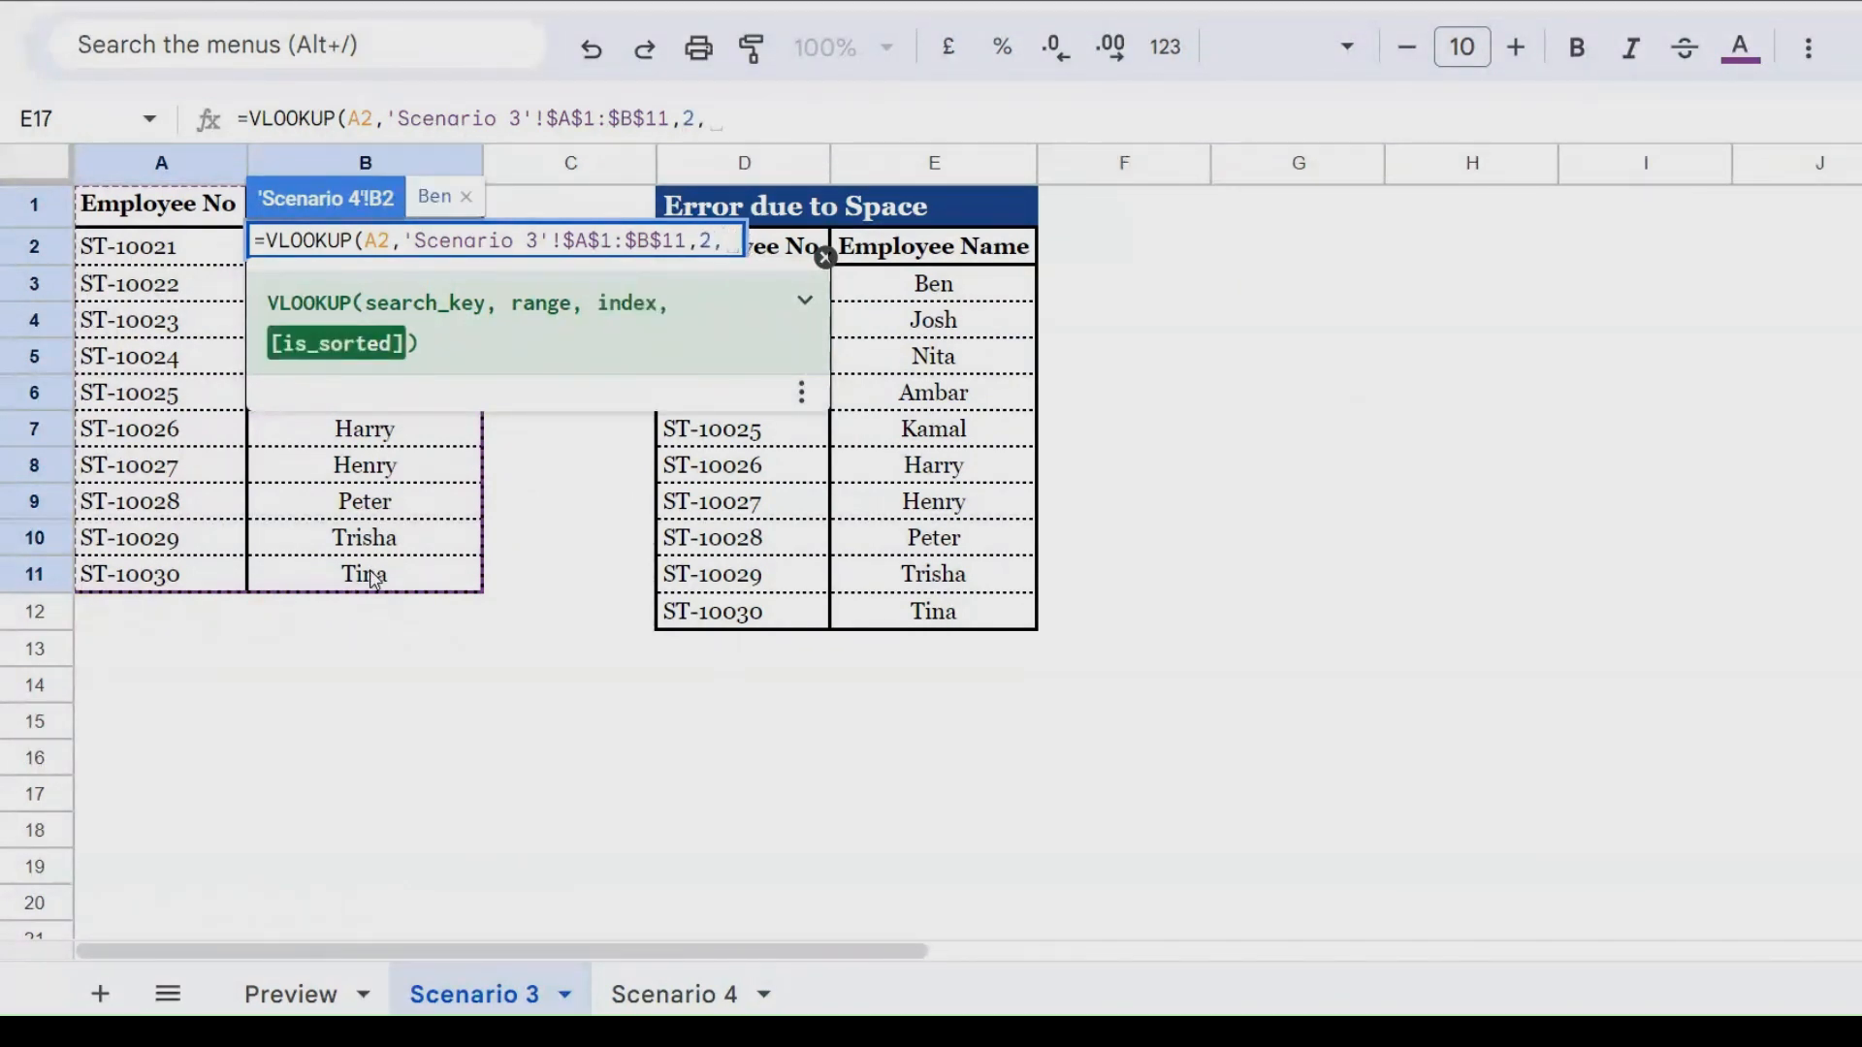
type("0)")
key("Return")
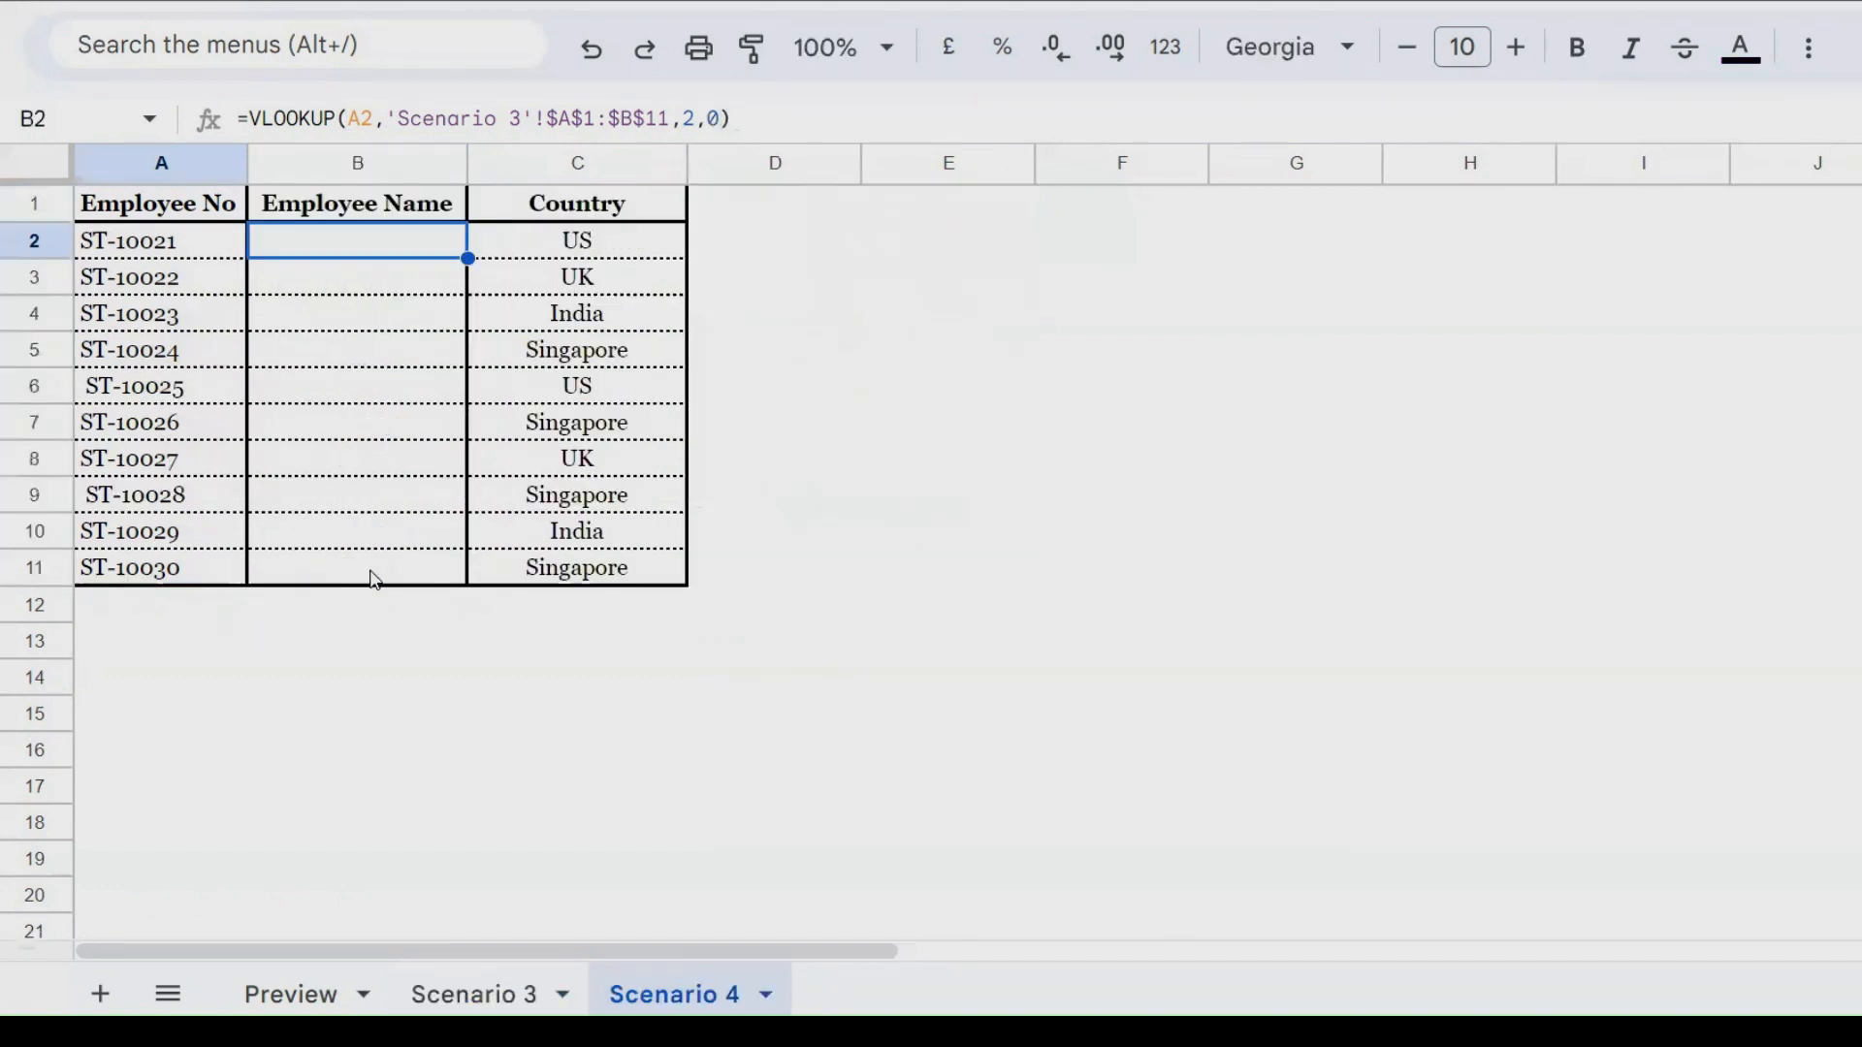
- Copy the VLOOKUP formula from B2 and paste it as formula only into B2:B11
type("c")
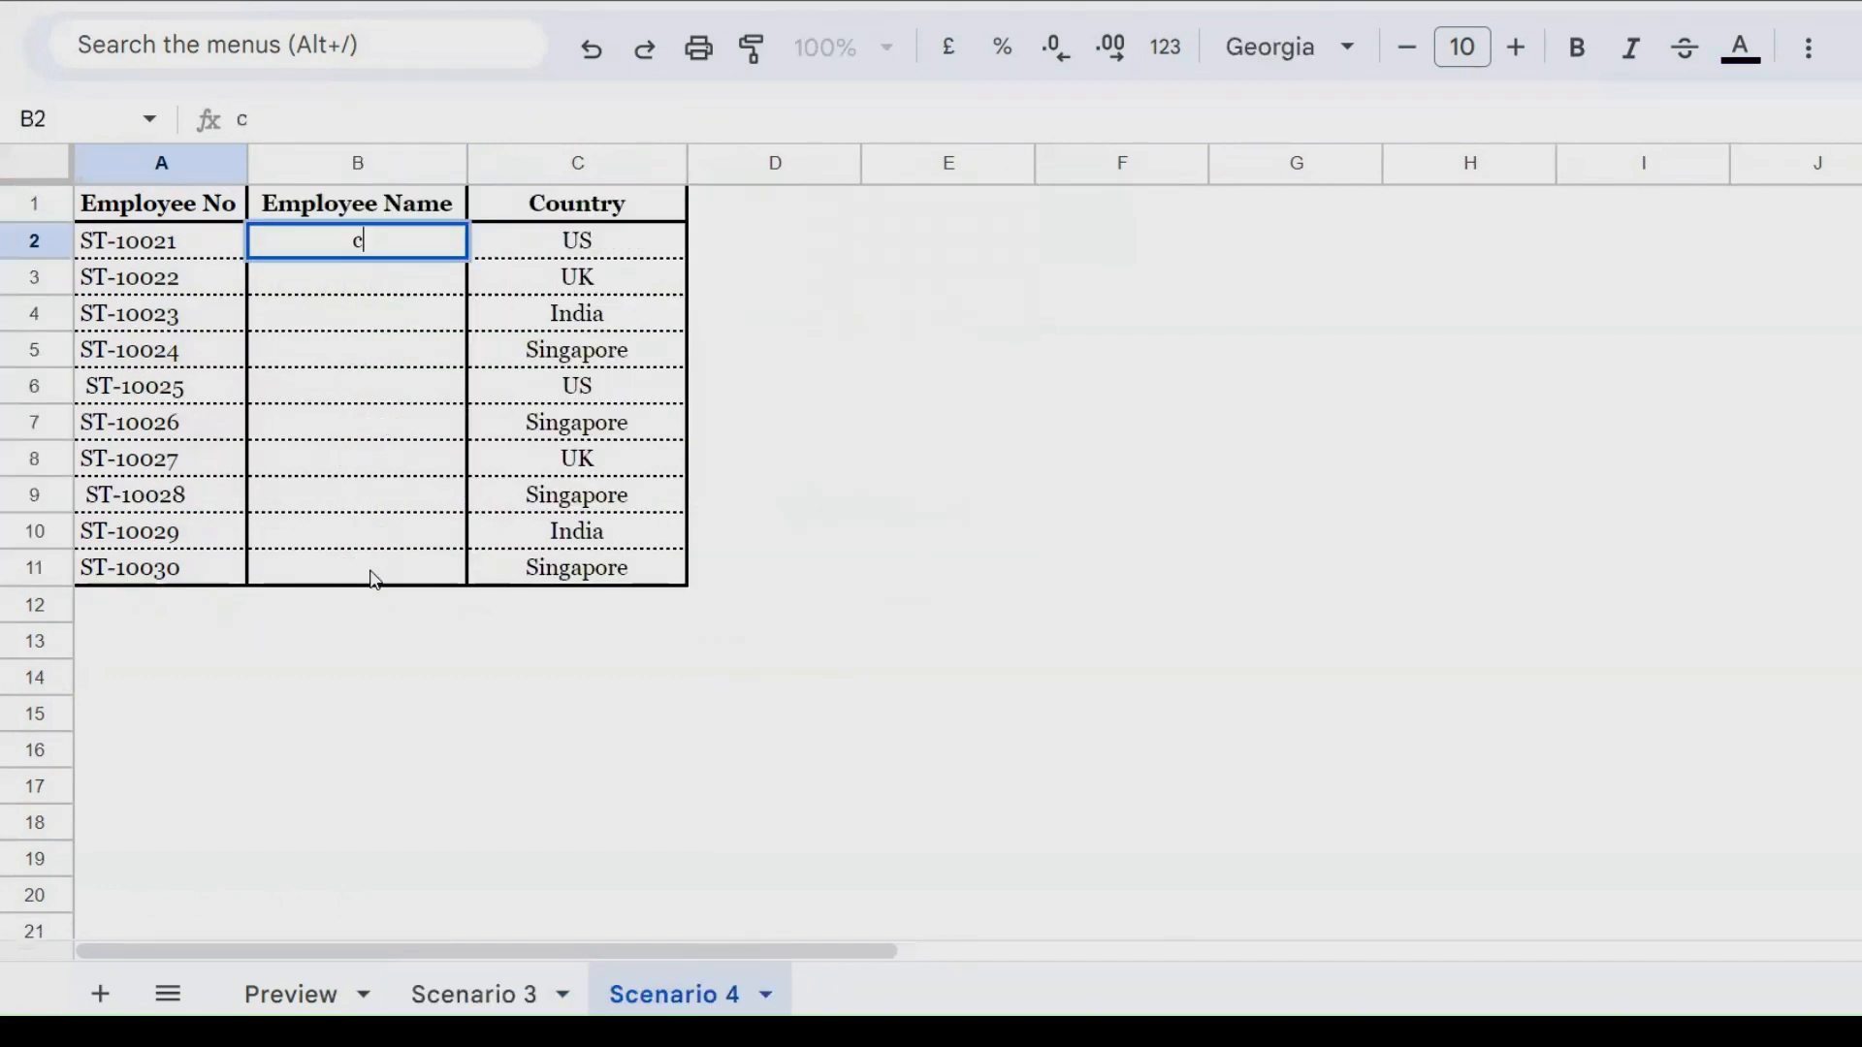
key("Escape")
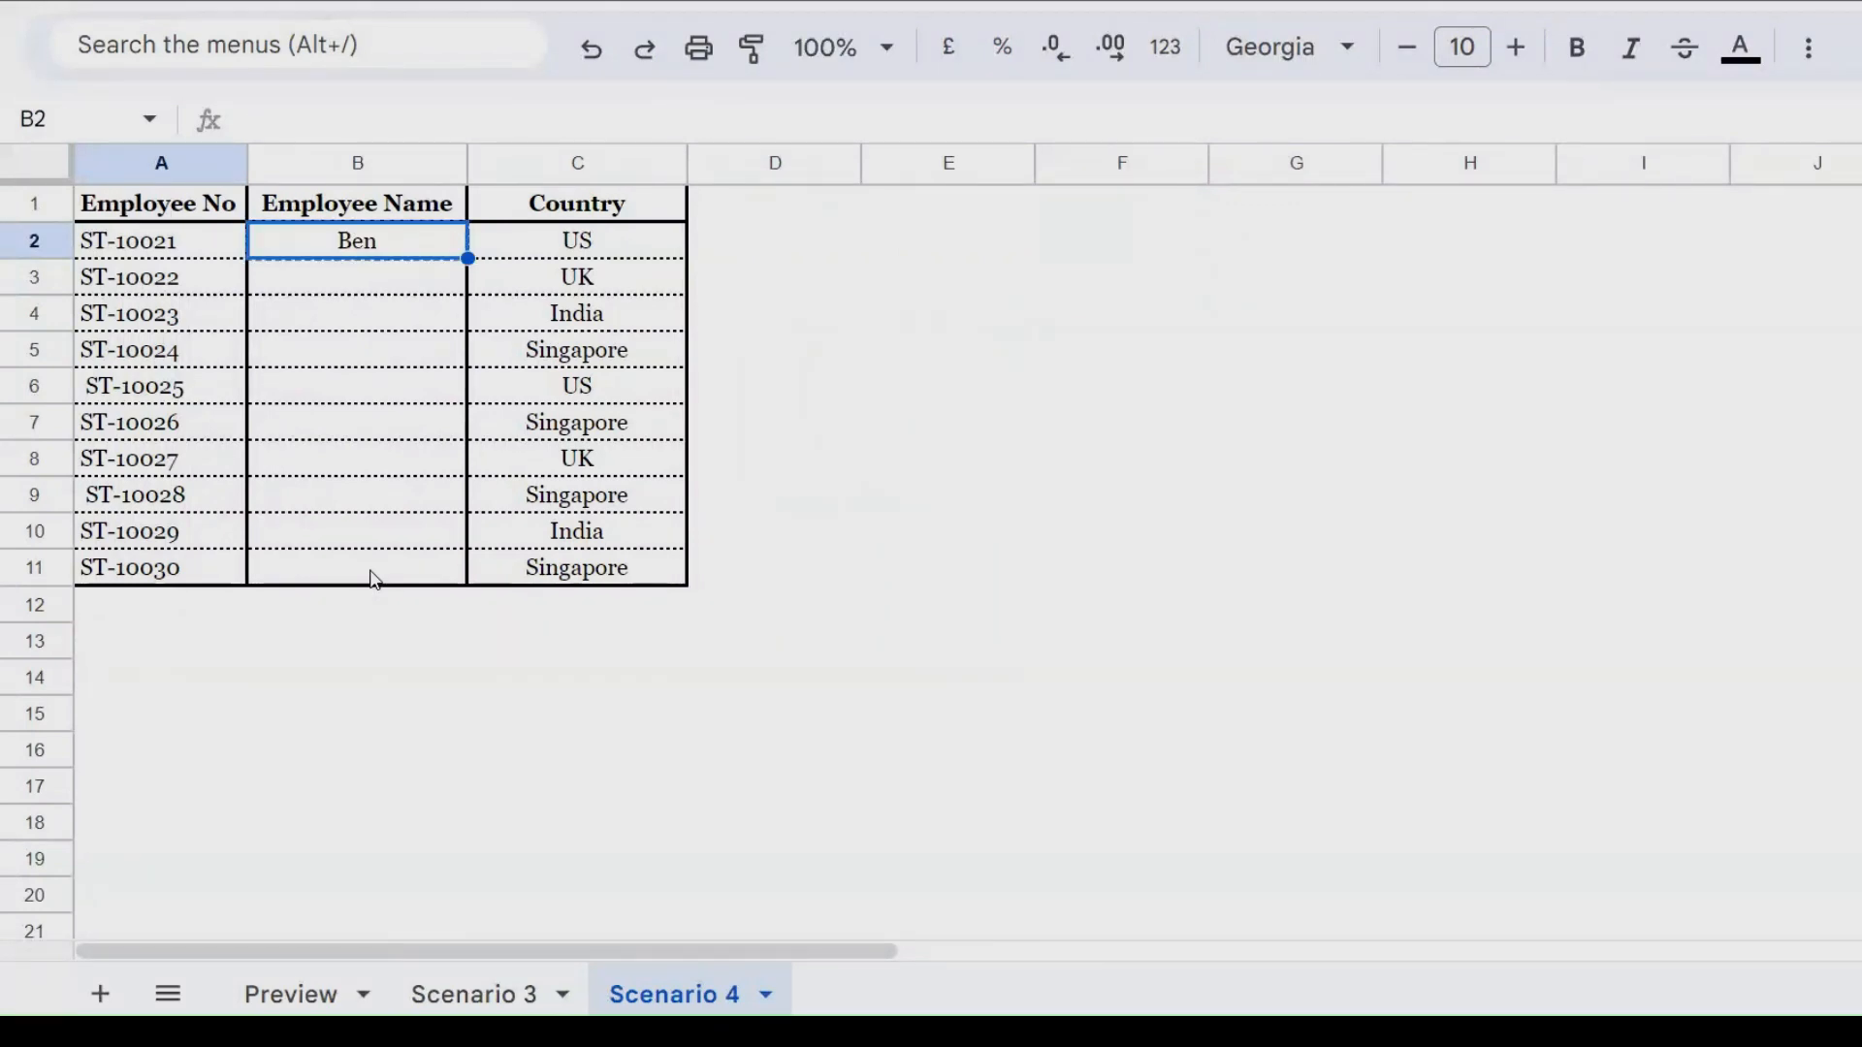
key("shift+Down")
key("shift+Down")
key("shift+Down")
key("shift+Down")
key("shift+Down")
key("shift+Down")
key("shift+Down")
key("shift+Down")
key("shift+Down")
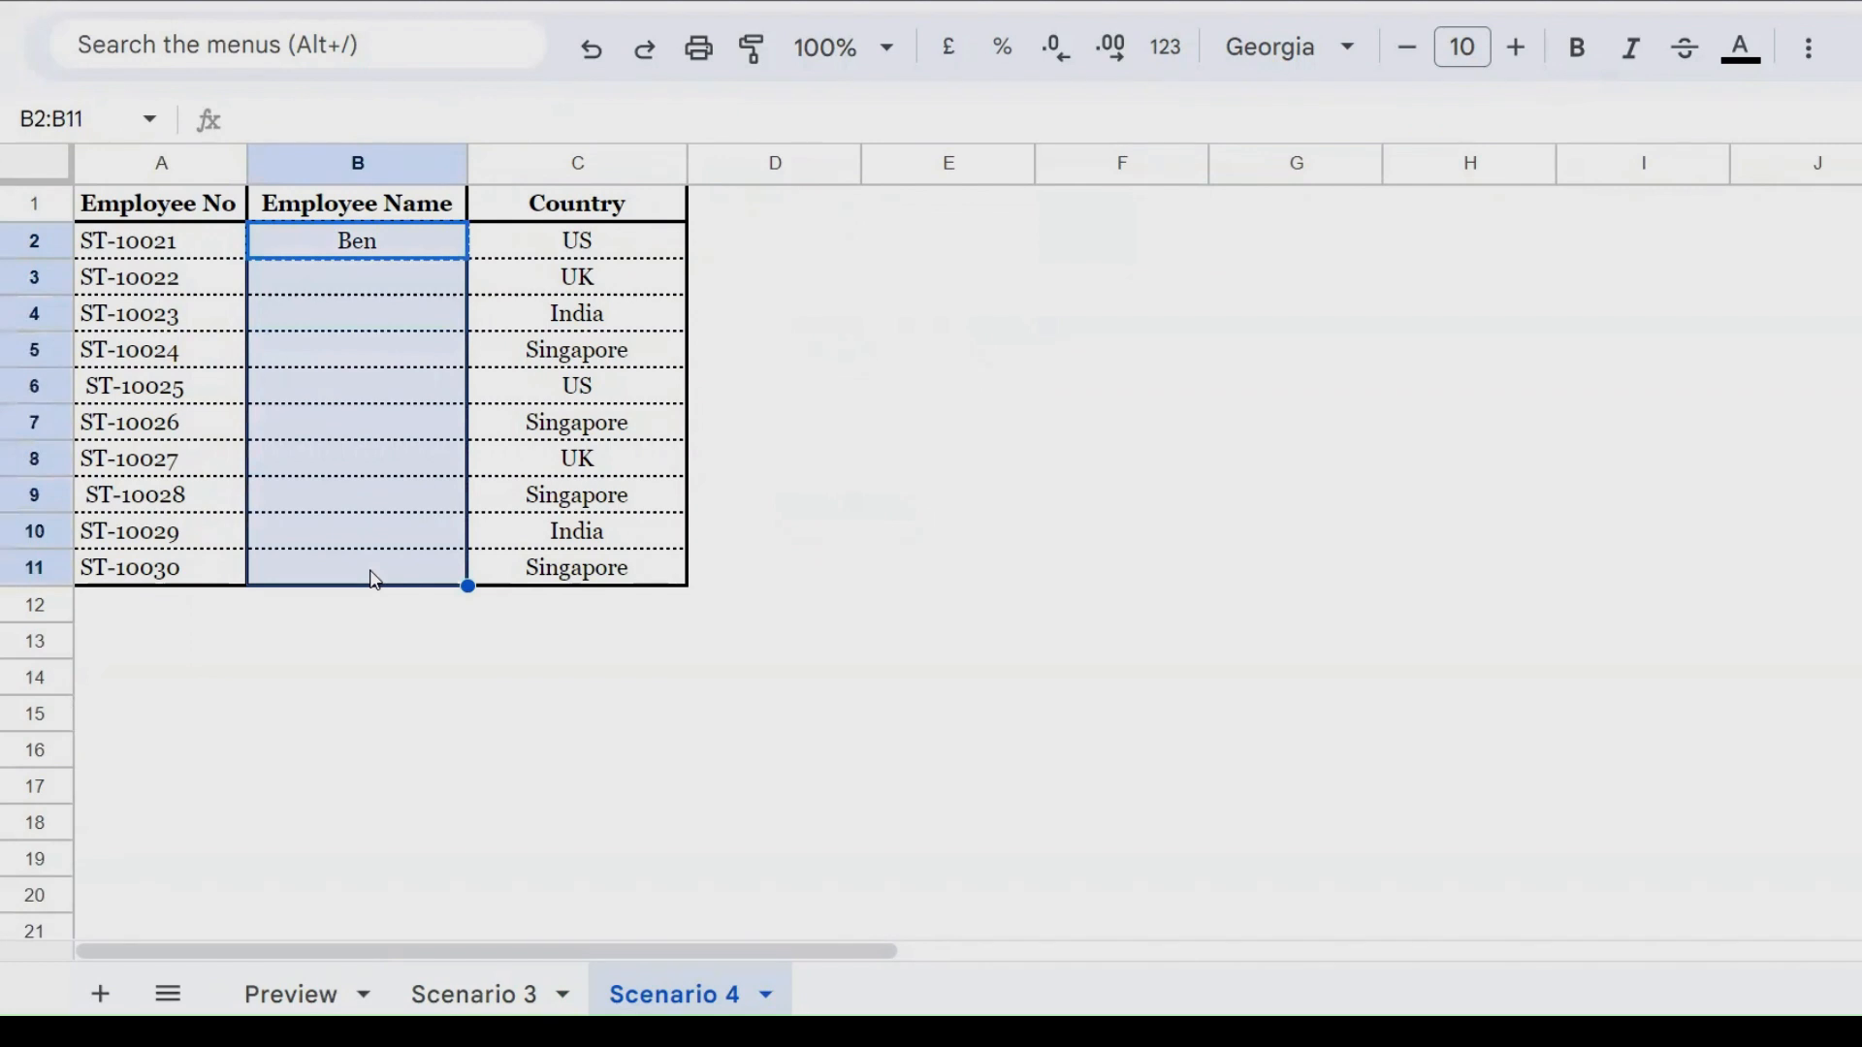
right_click(376, 580)
mouse_move(614, 349)
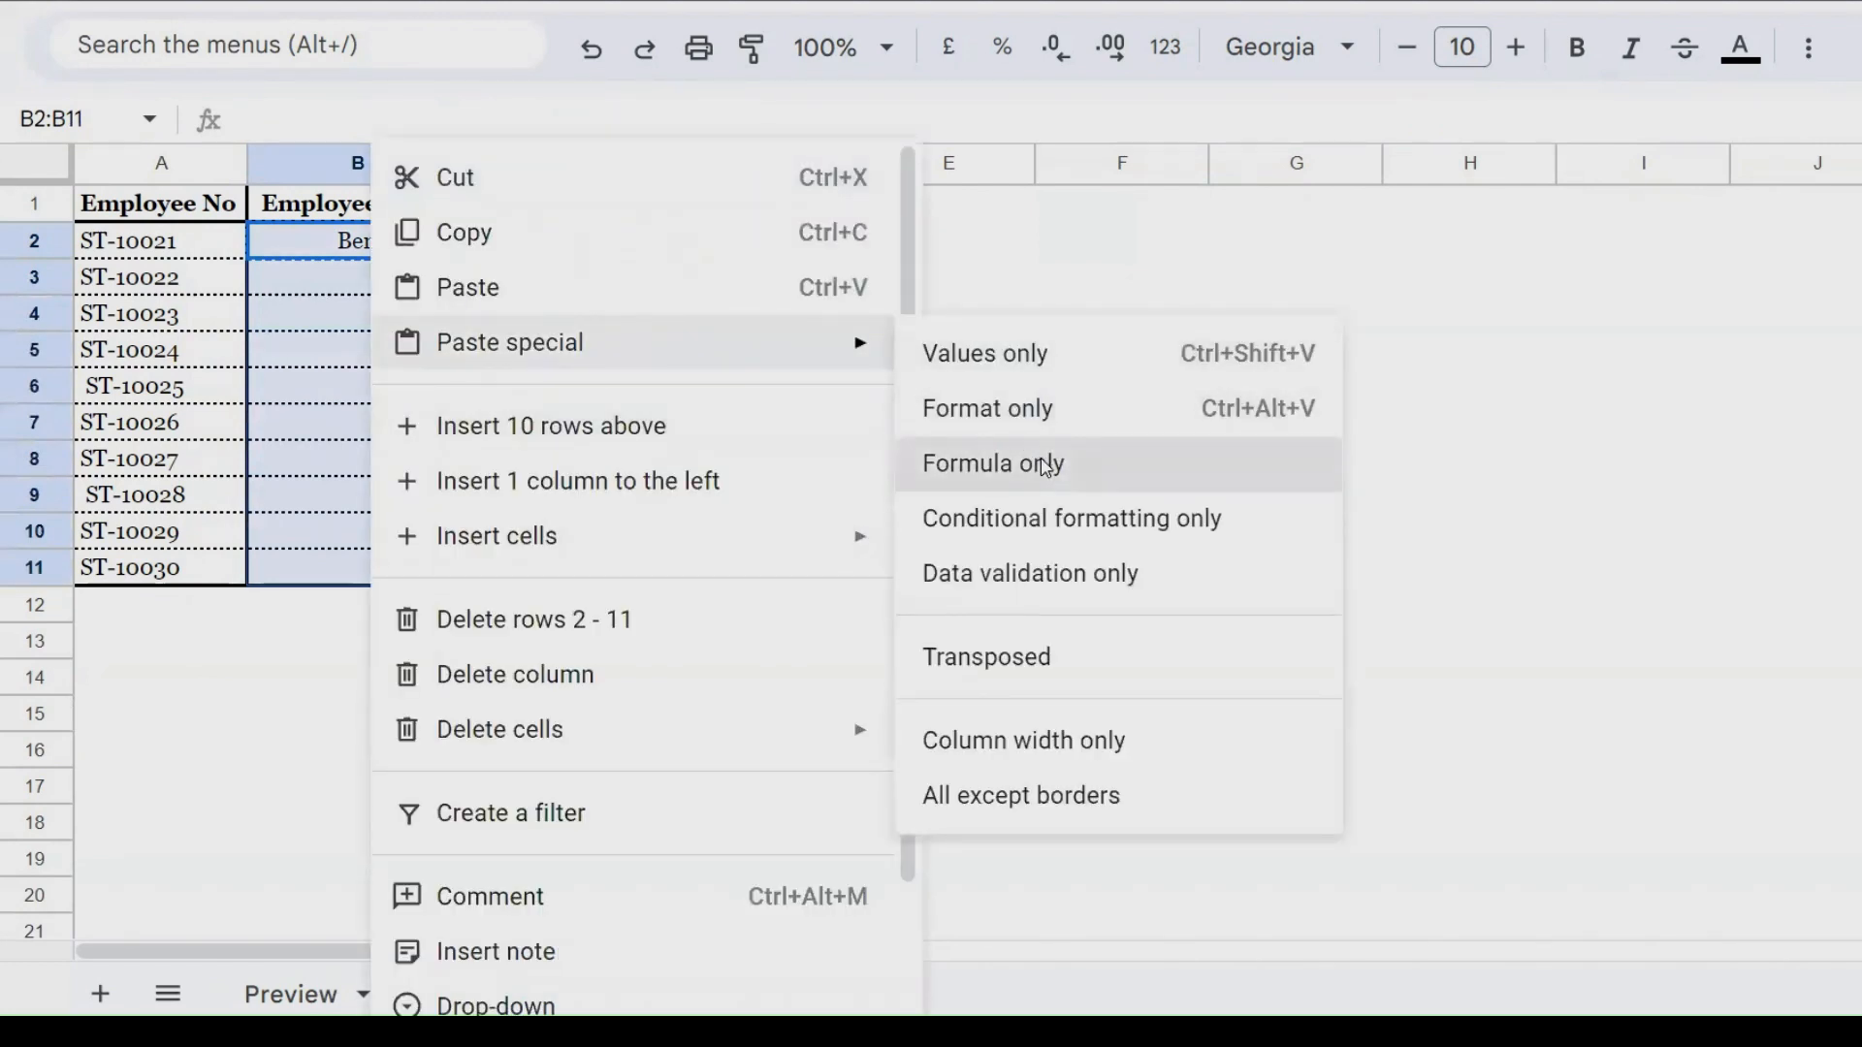
left_click(985, 466)
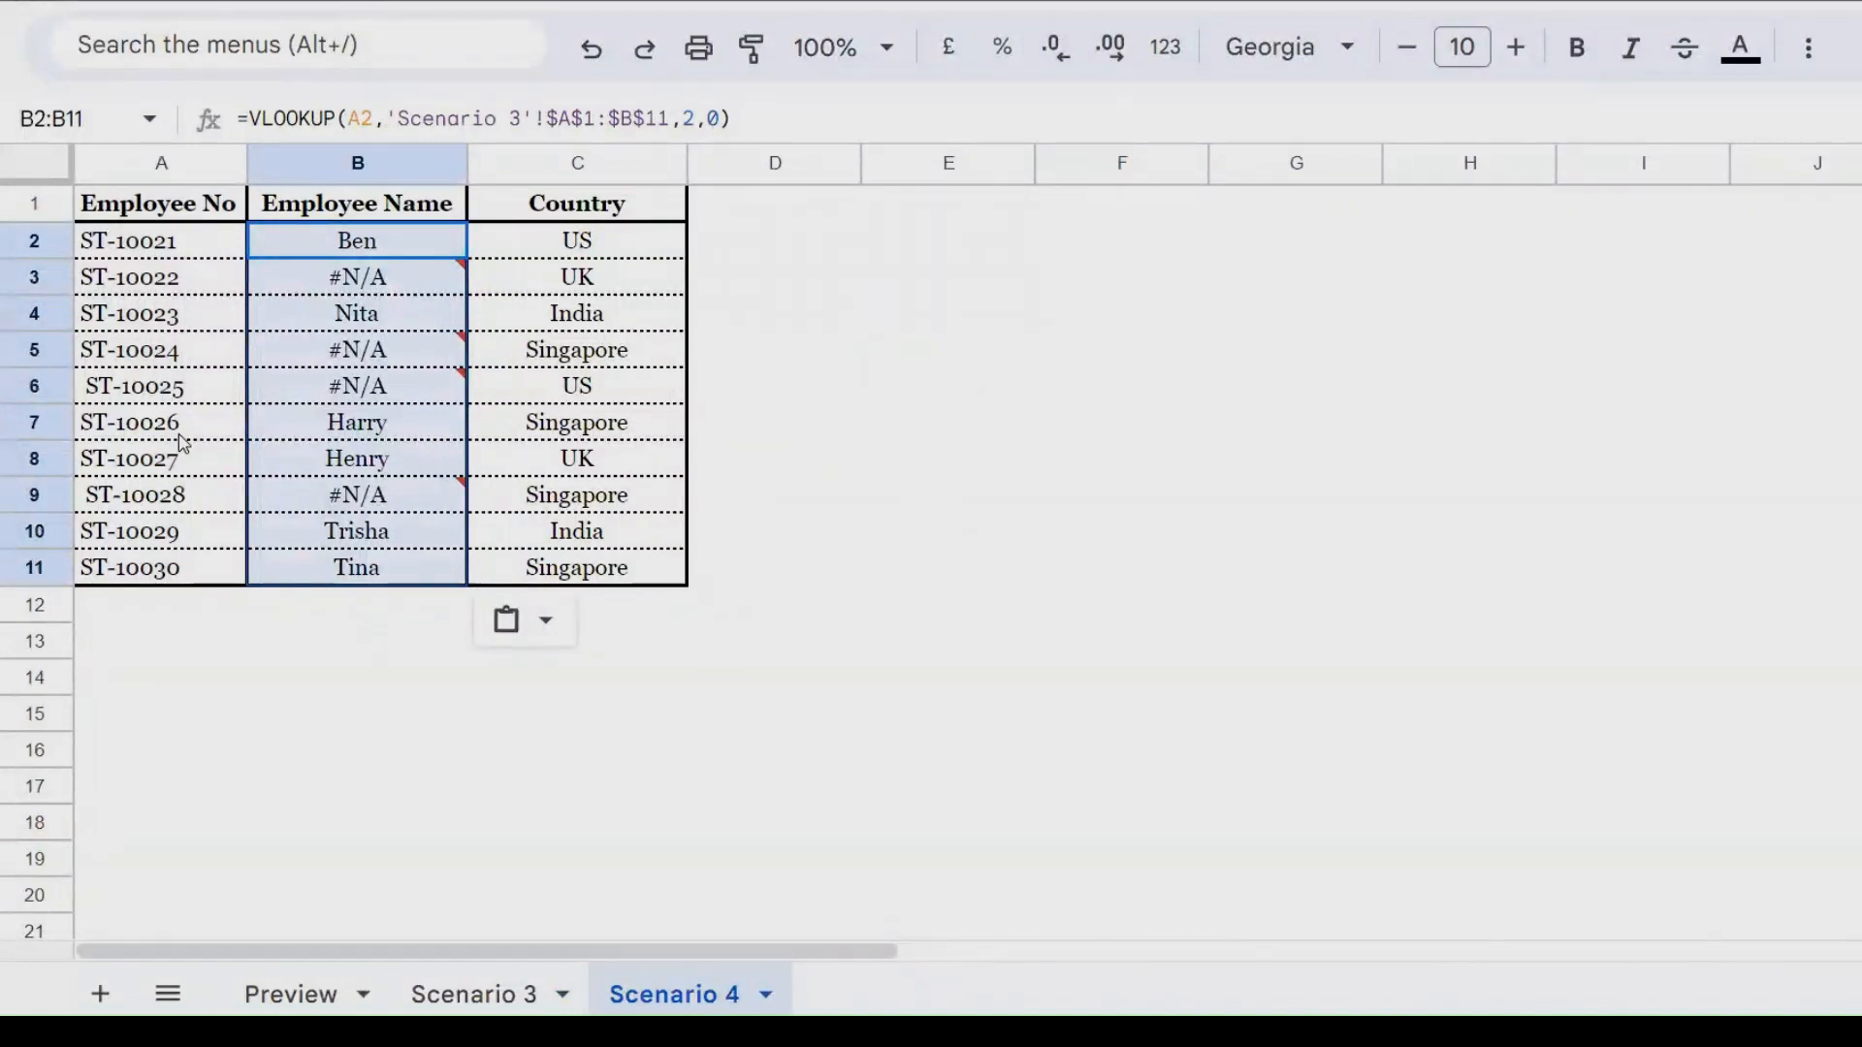
- Inspect the VLOOKUP formula in B3 and the employee number in A3 for the cause of the #N/A error
left_click(354, 279)
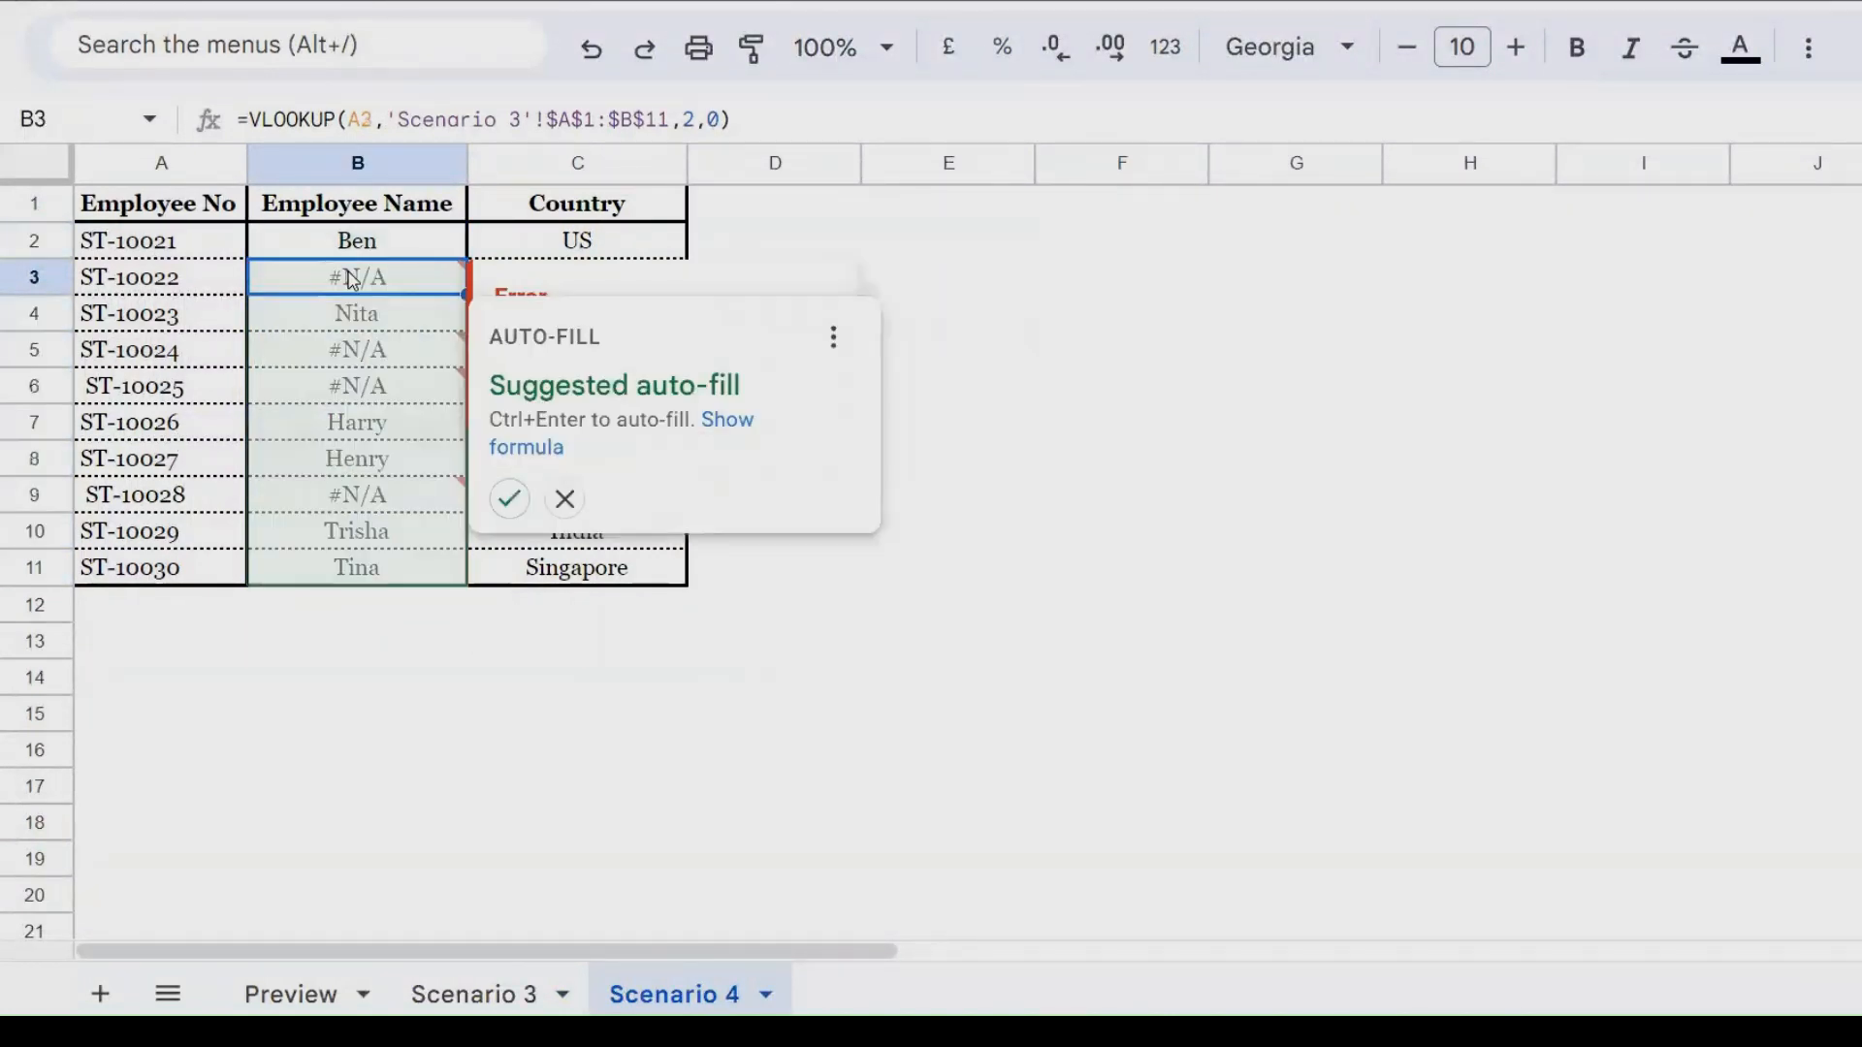
key("Down")
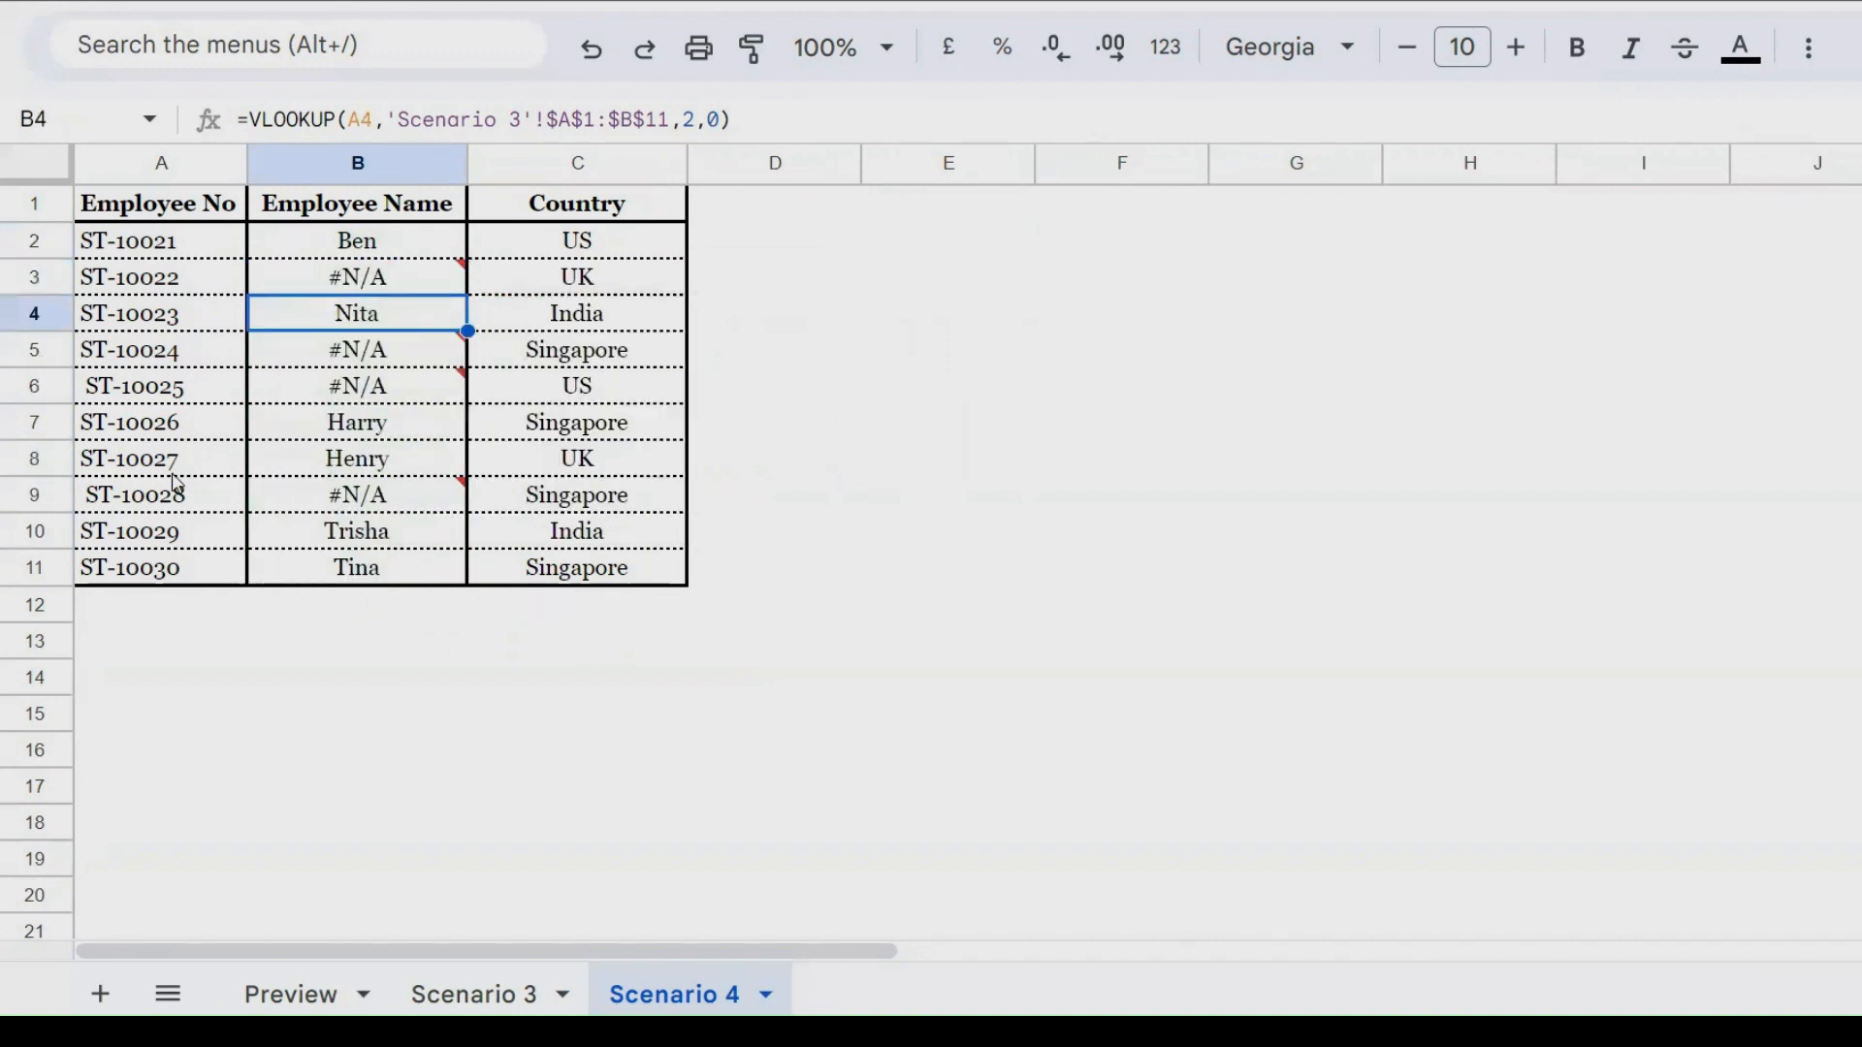
key("Up")
key("F2")
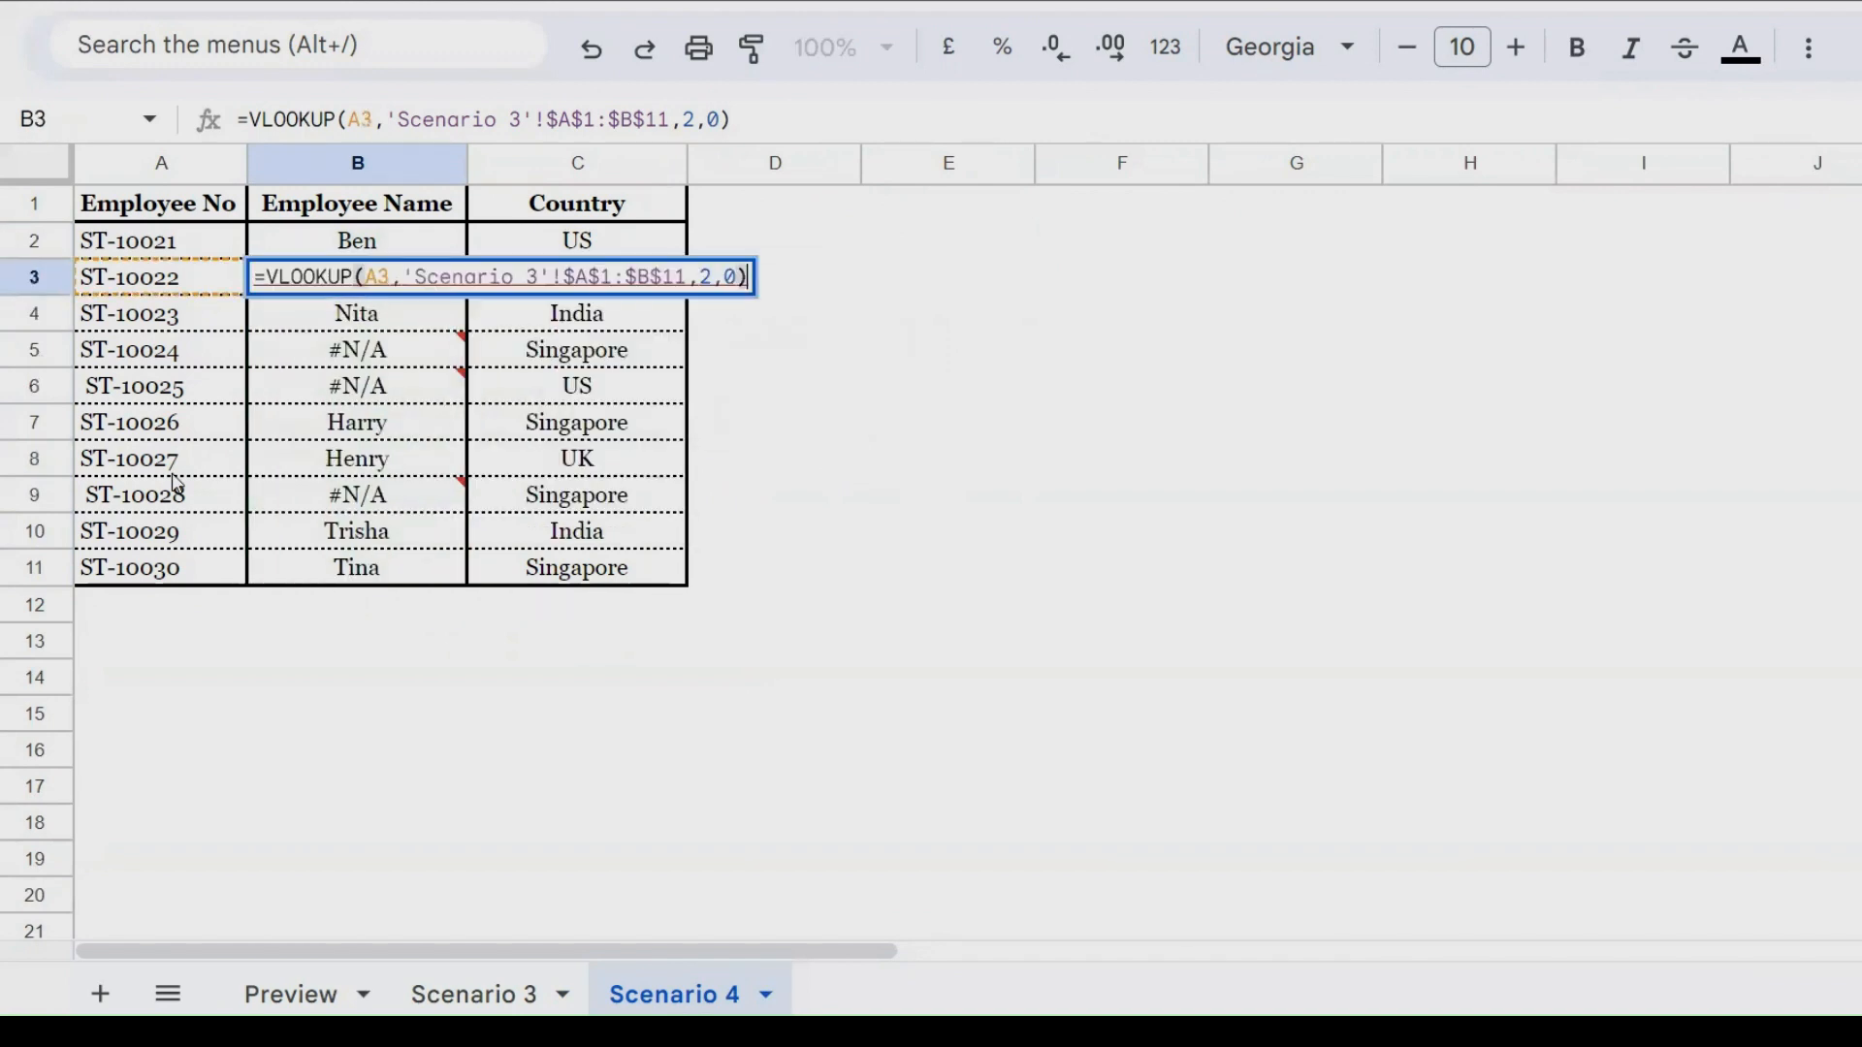
key("Escape")
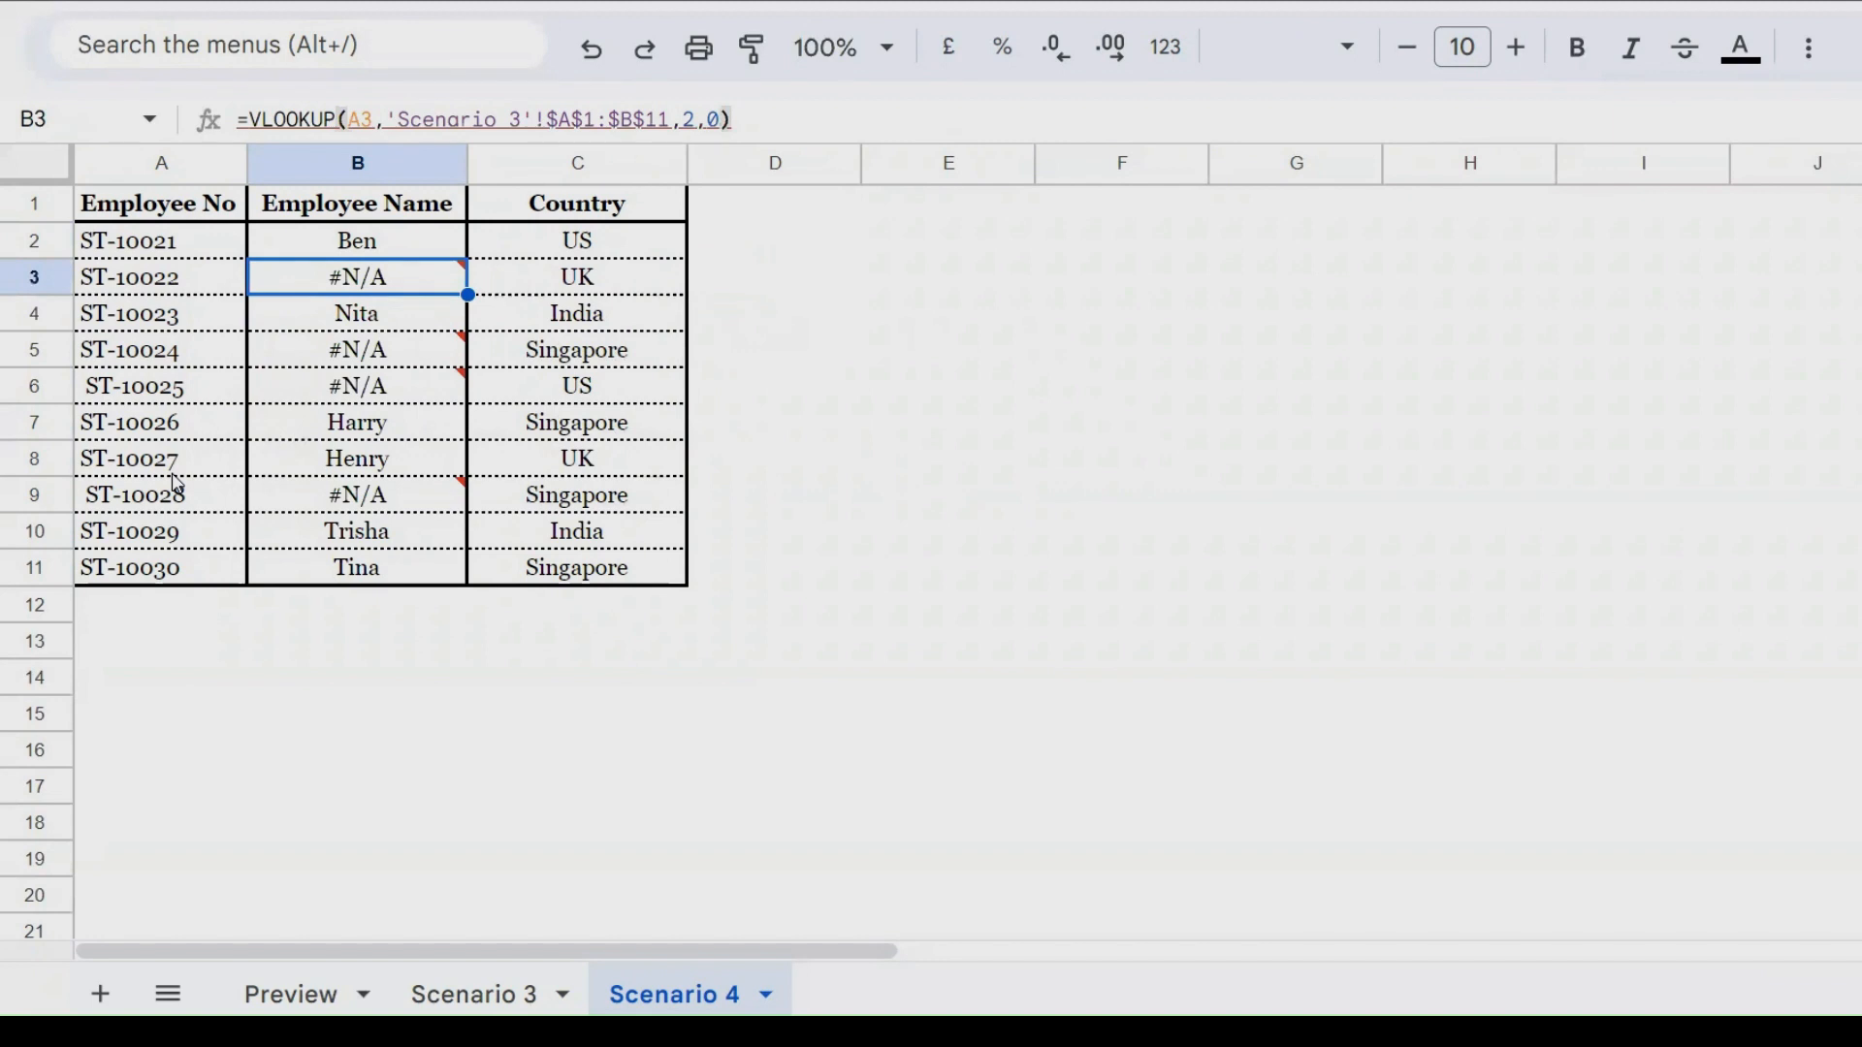
key("Left")
key("F2")
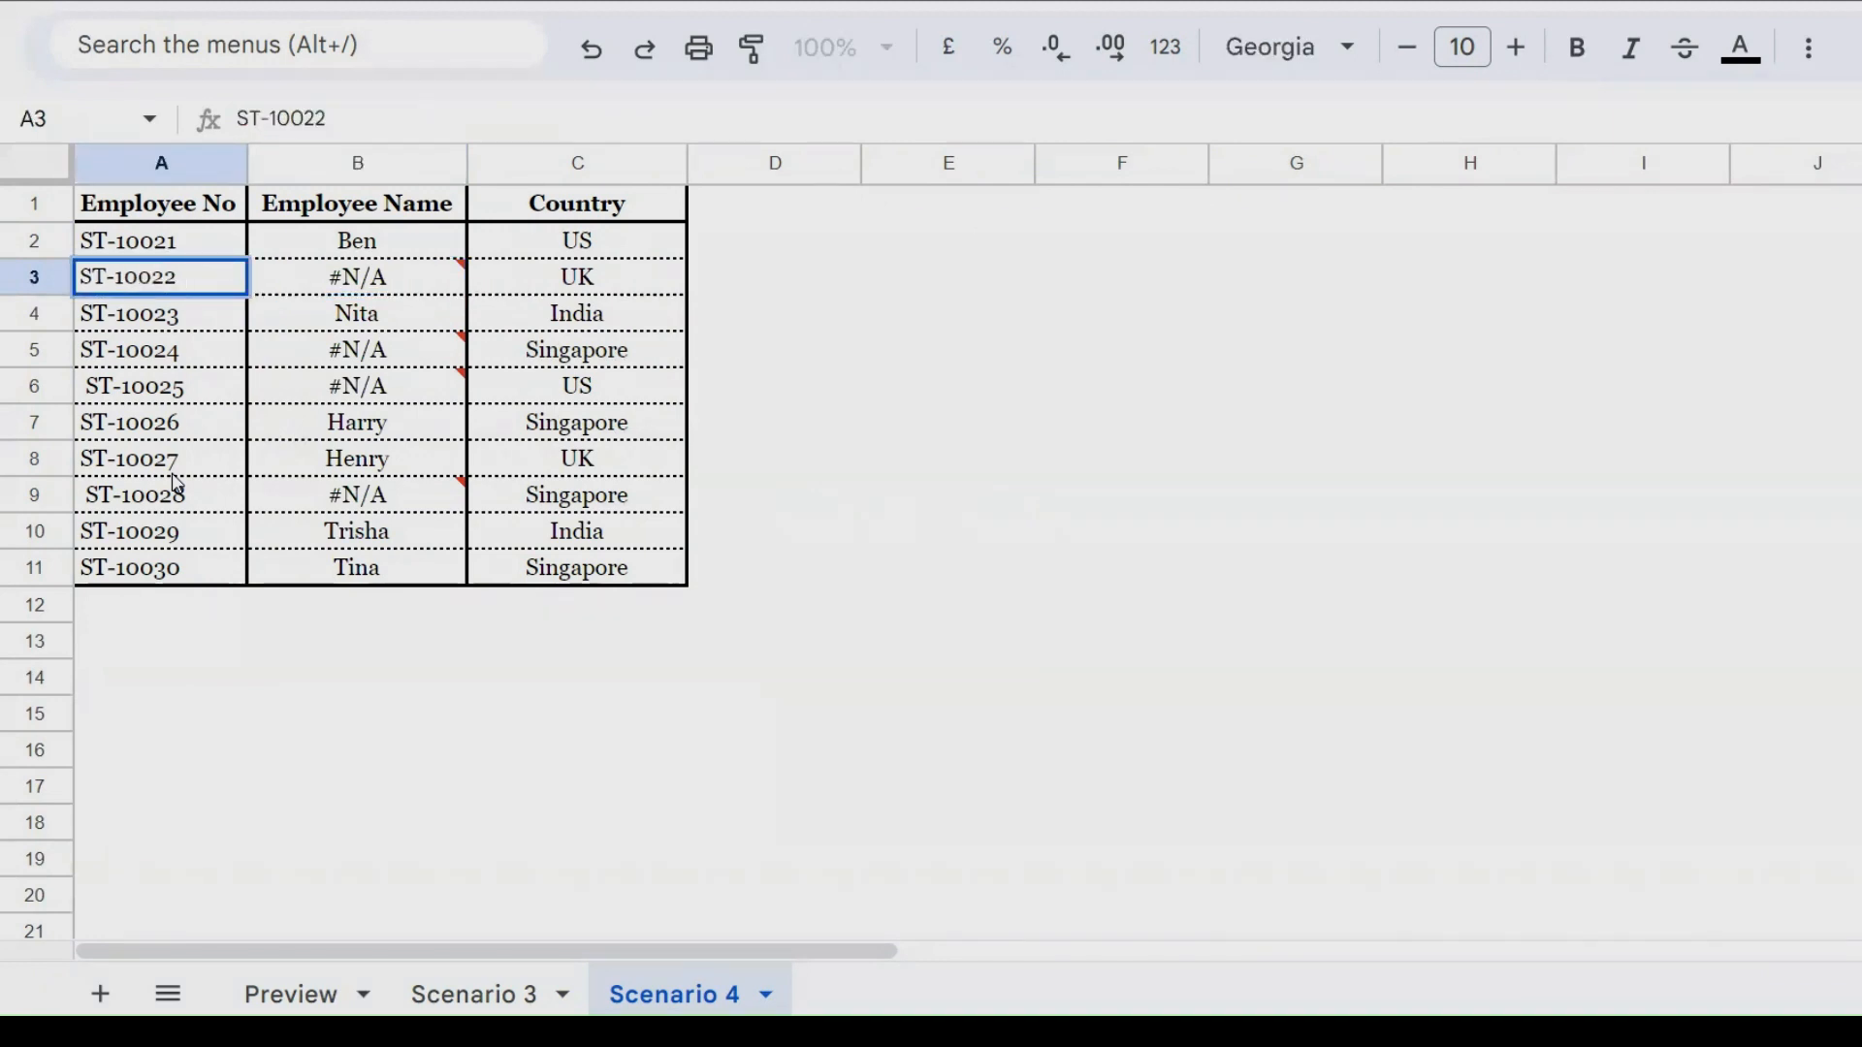
key("Escape")
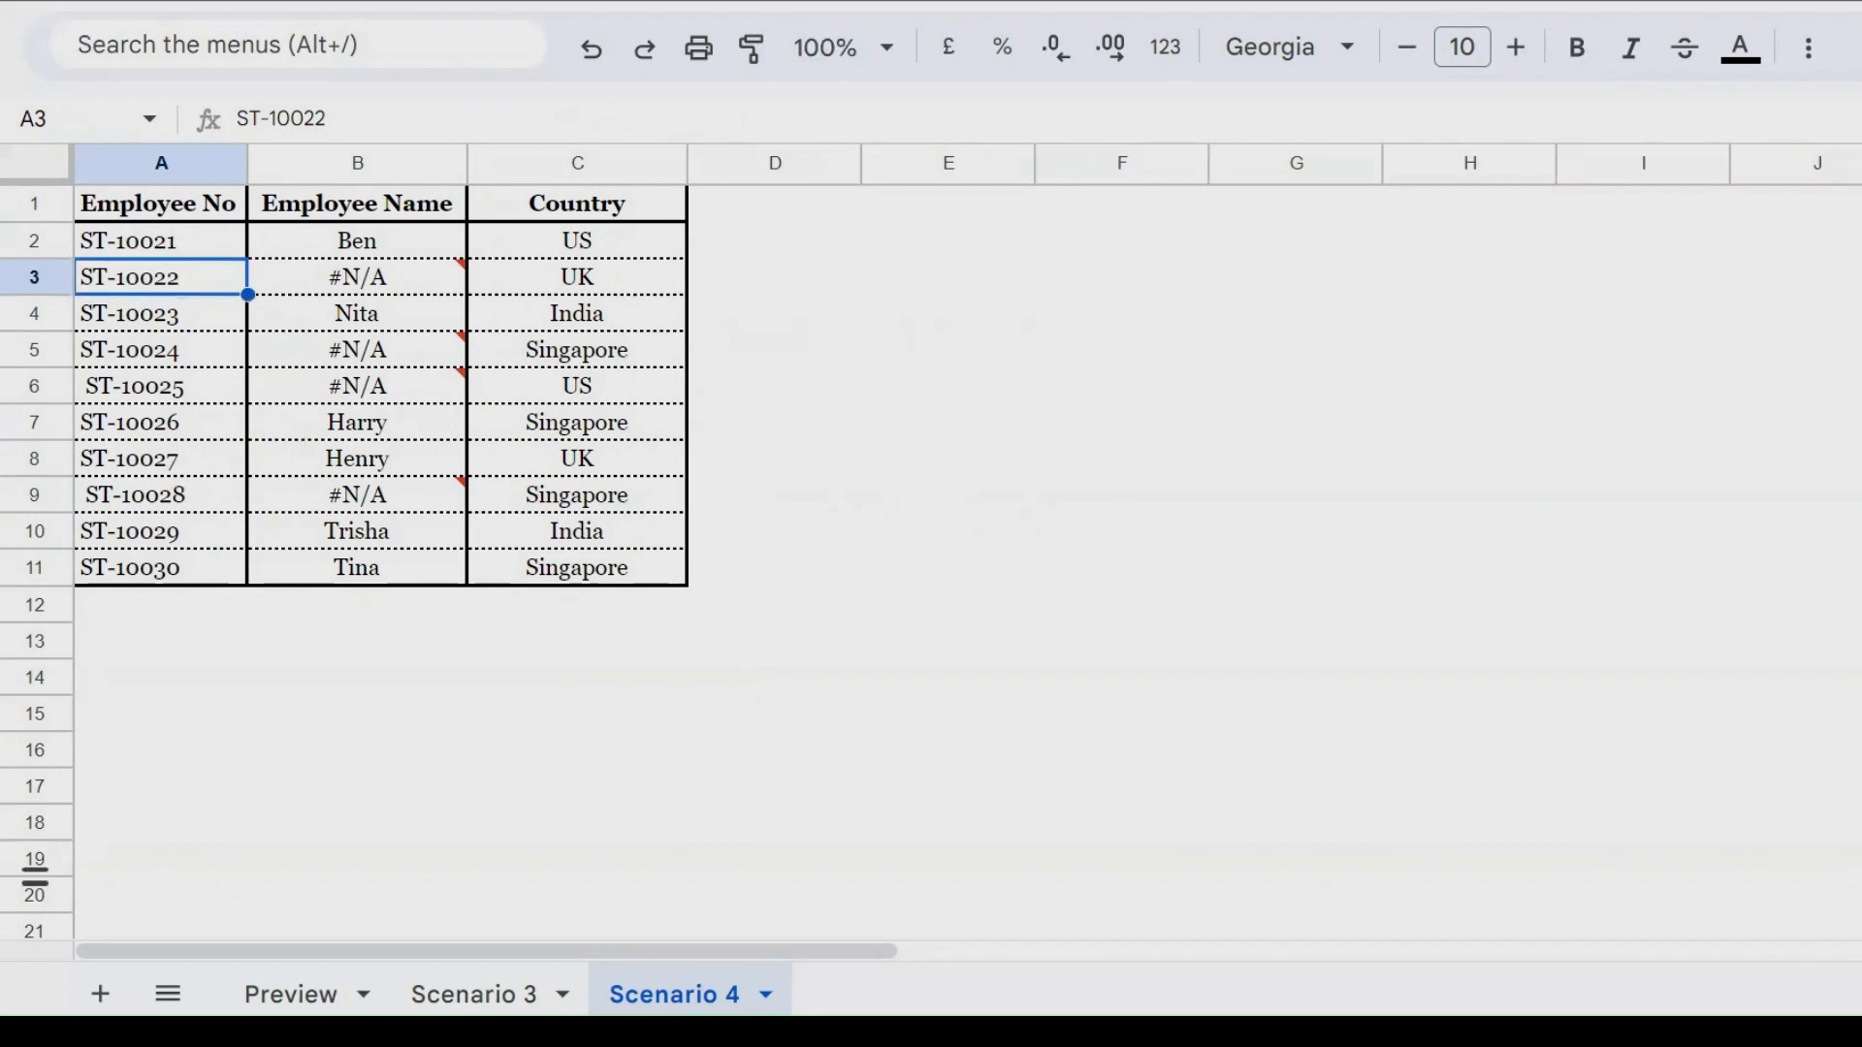
- Copy the cleaned employee numbers in A2:A11 of Scenario 3 and paste them as values only from A2 on Scenario 4
left_click(476, 994)
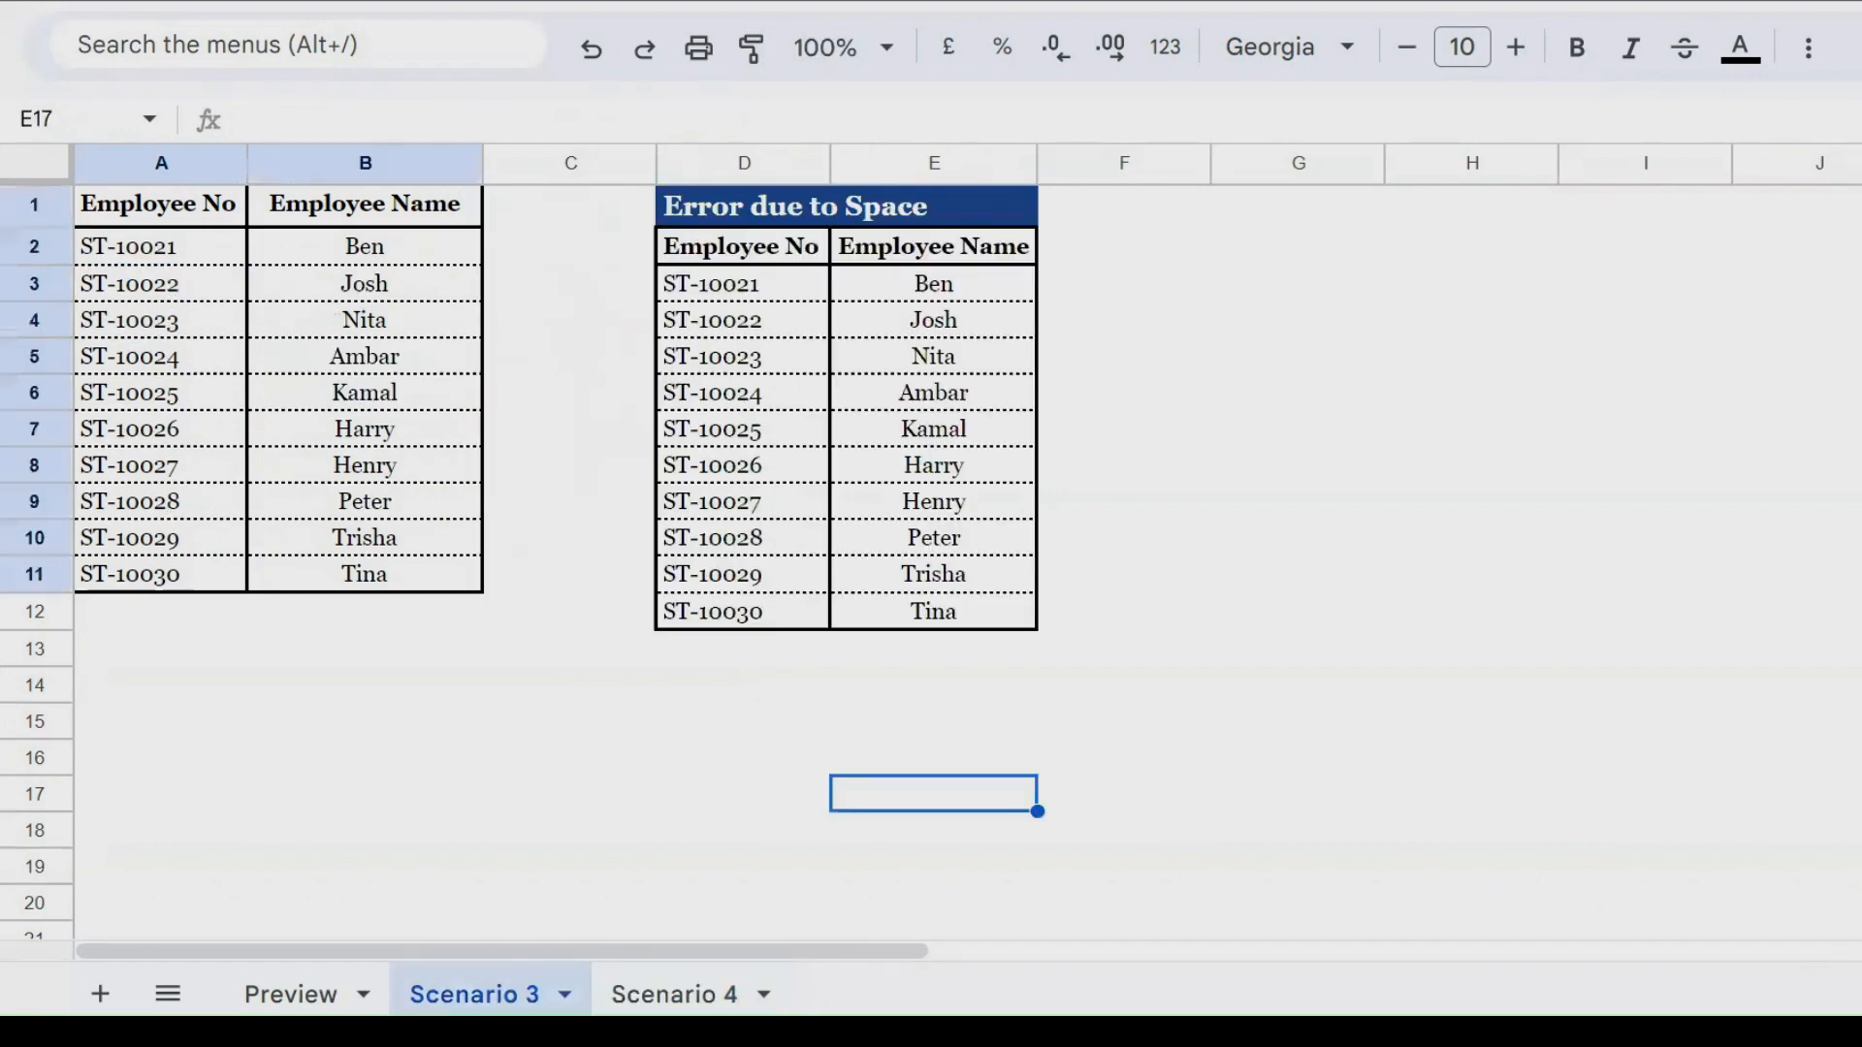
left_click(118, 254)
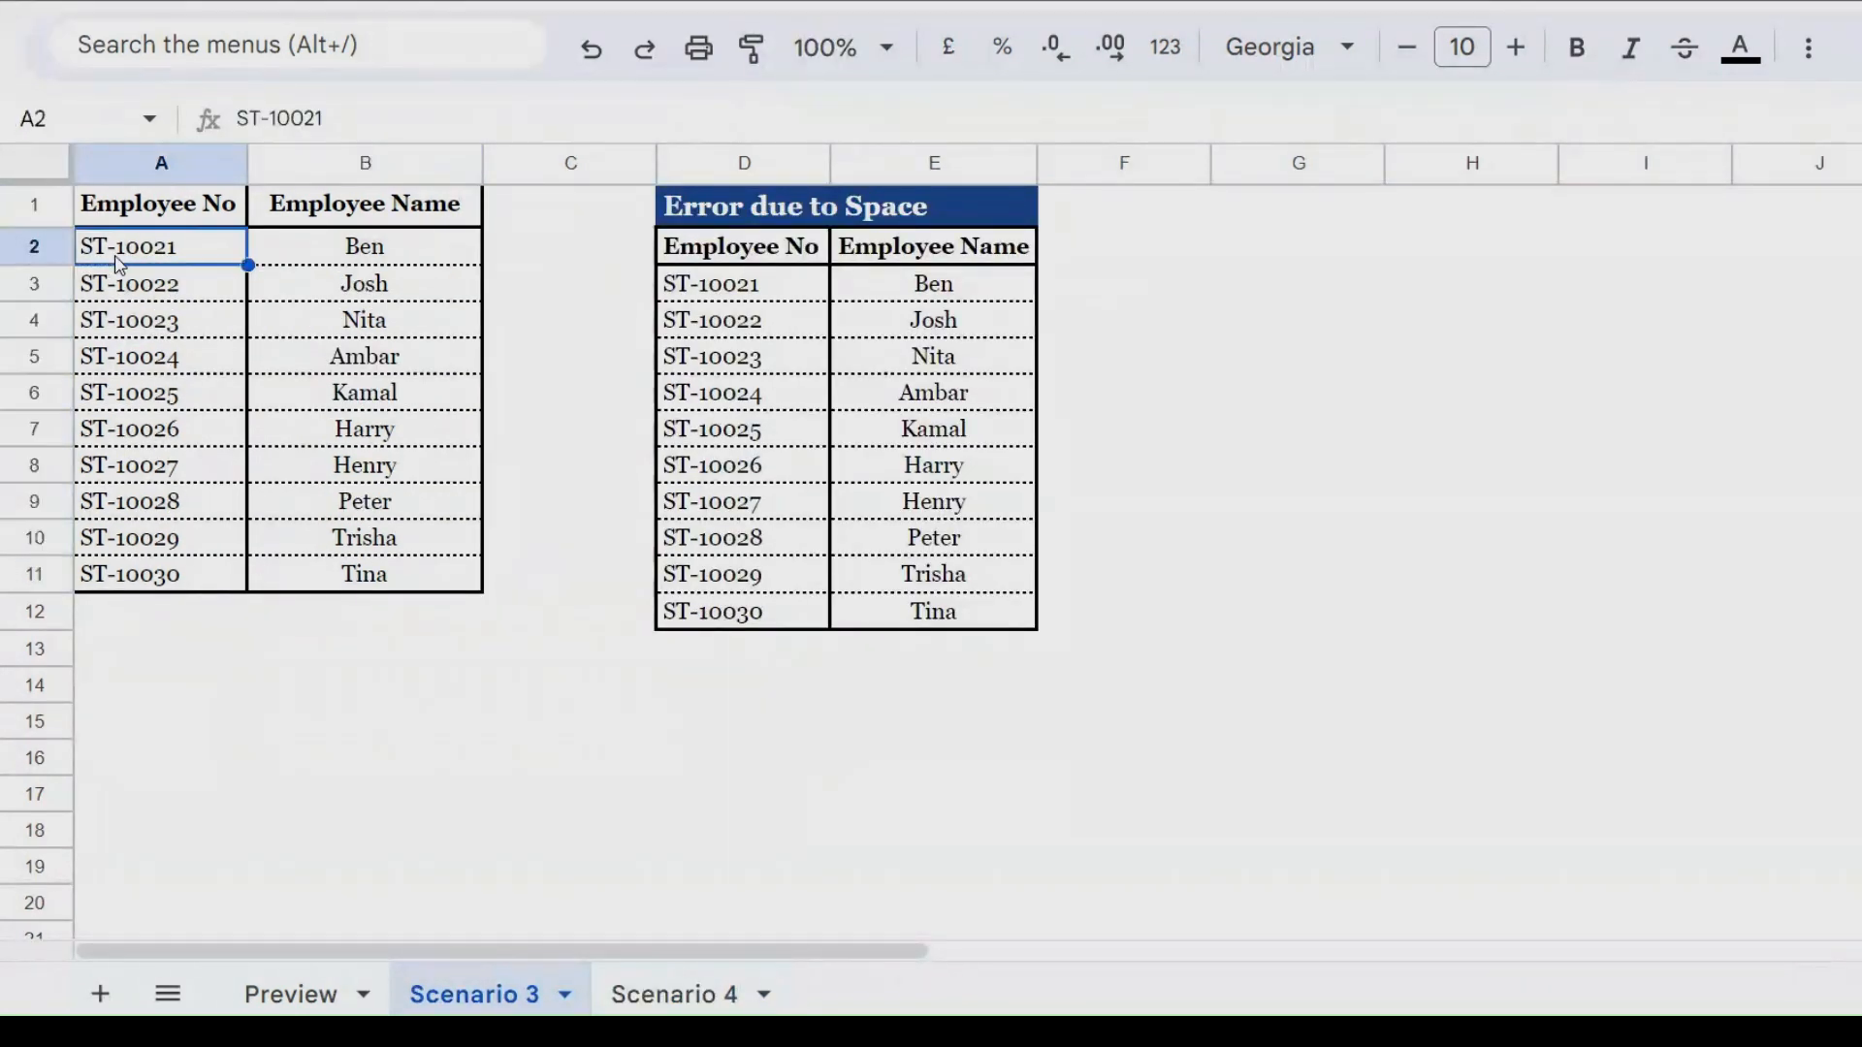
key("ctrl+shift+Down")
key("ctrl+c")
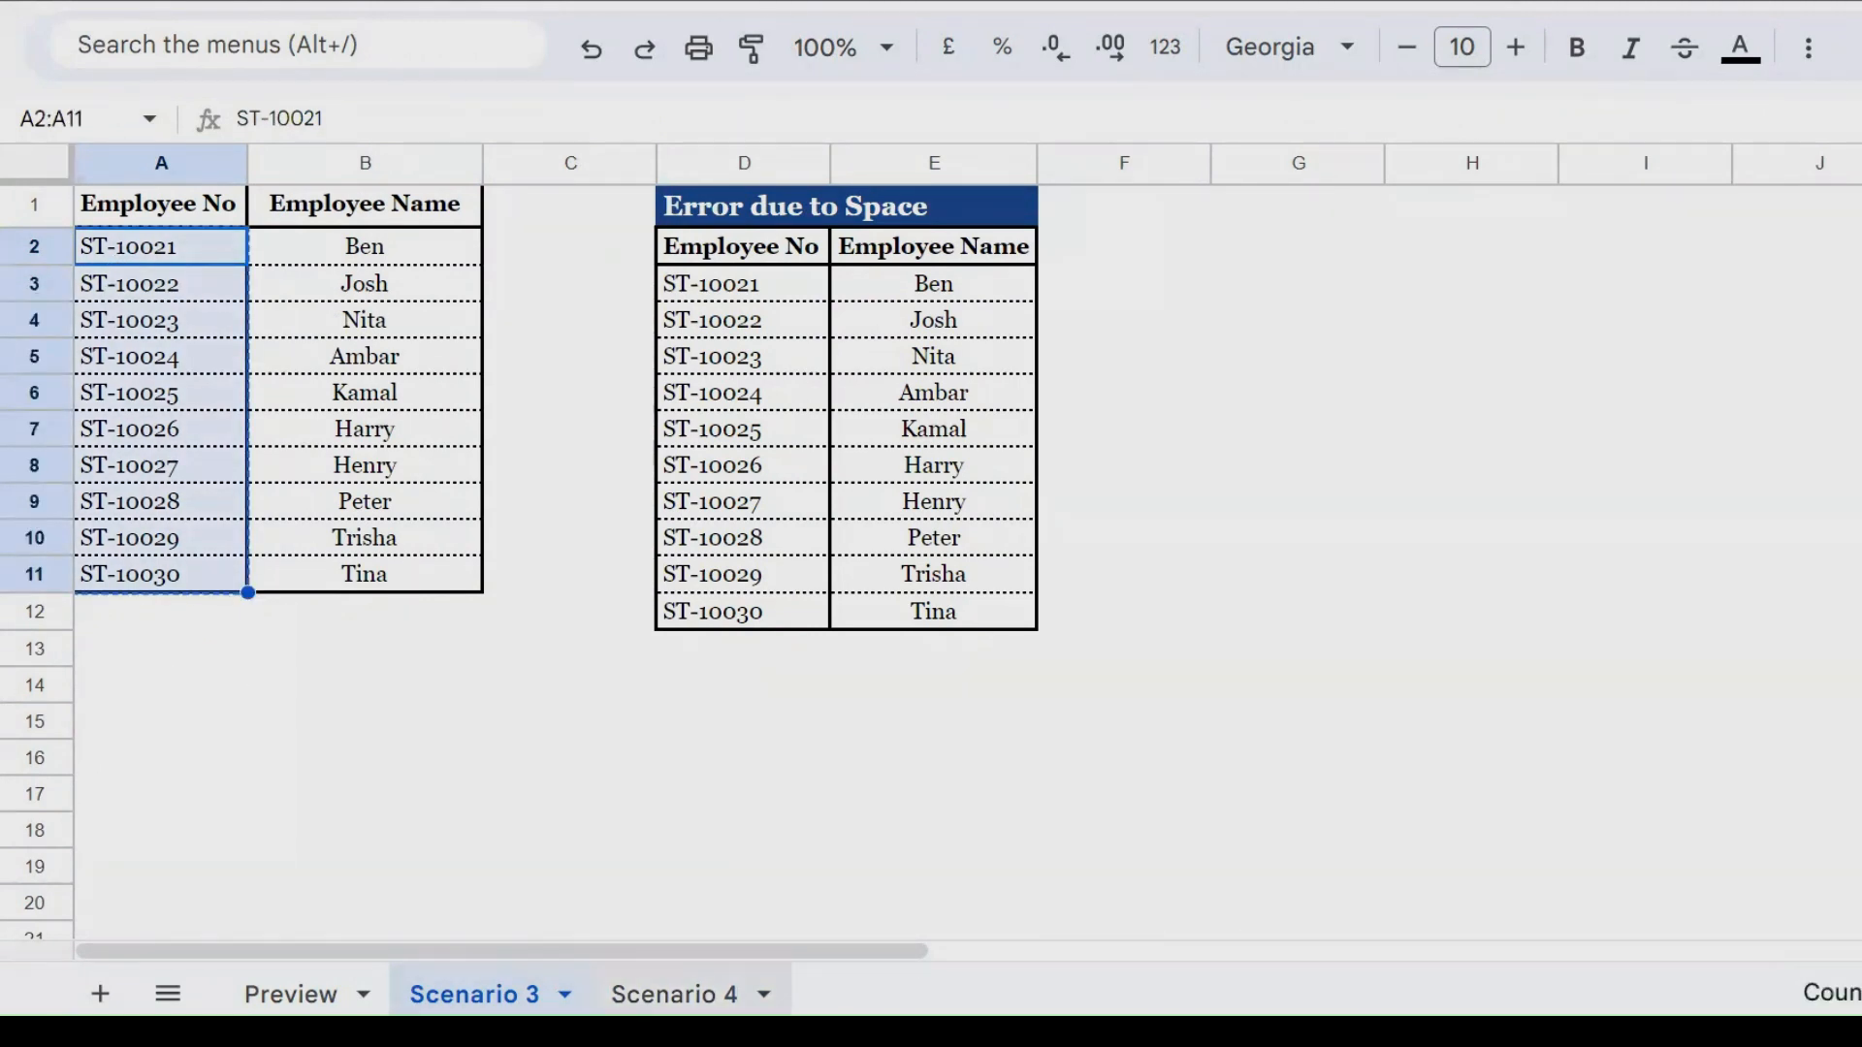
left_click(674, 994)
left_click(169, 255)
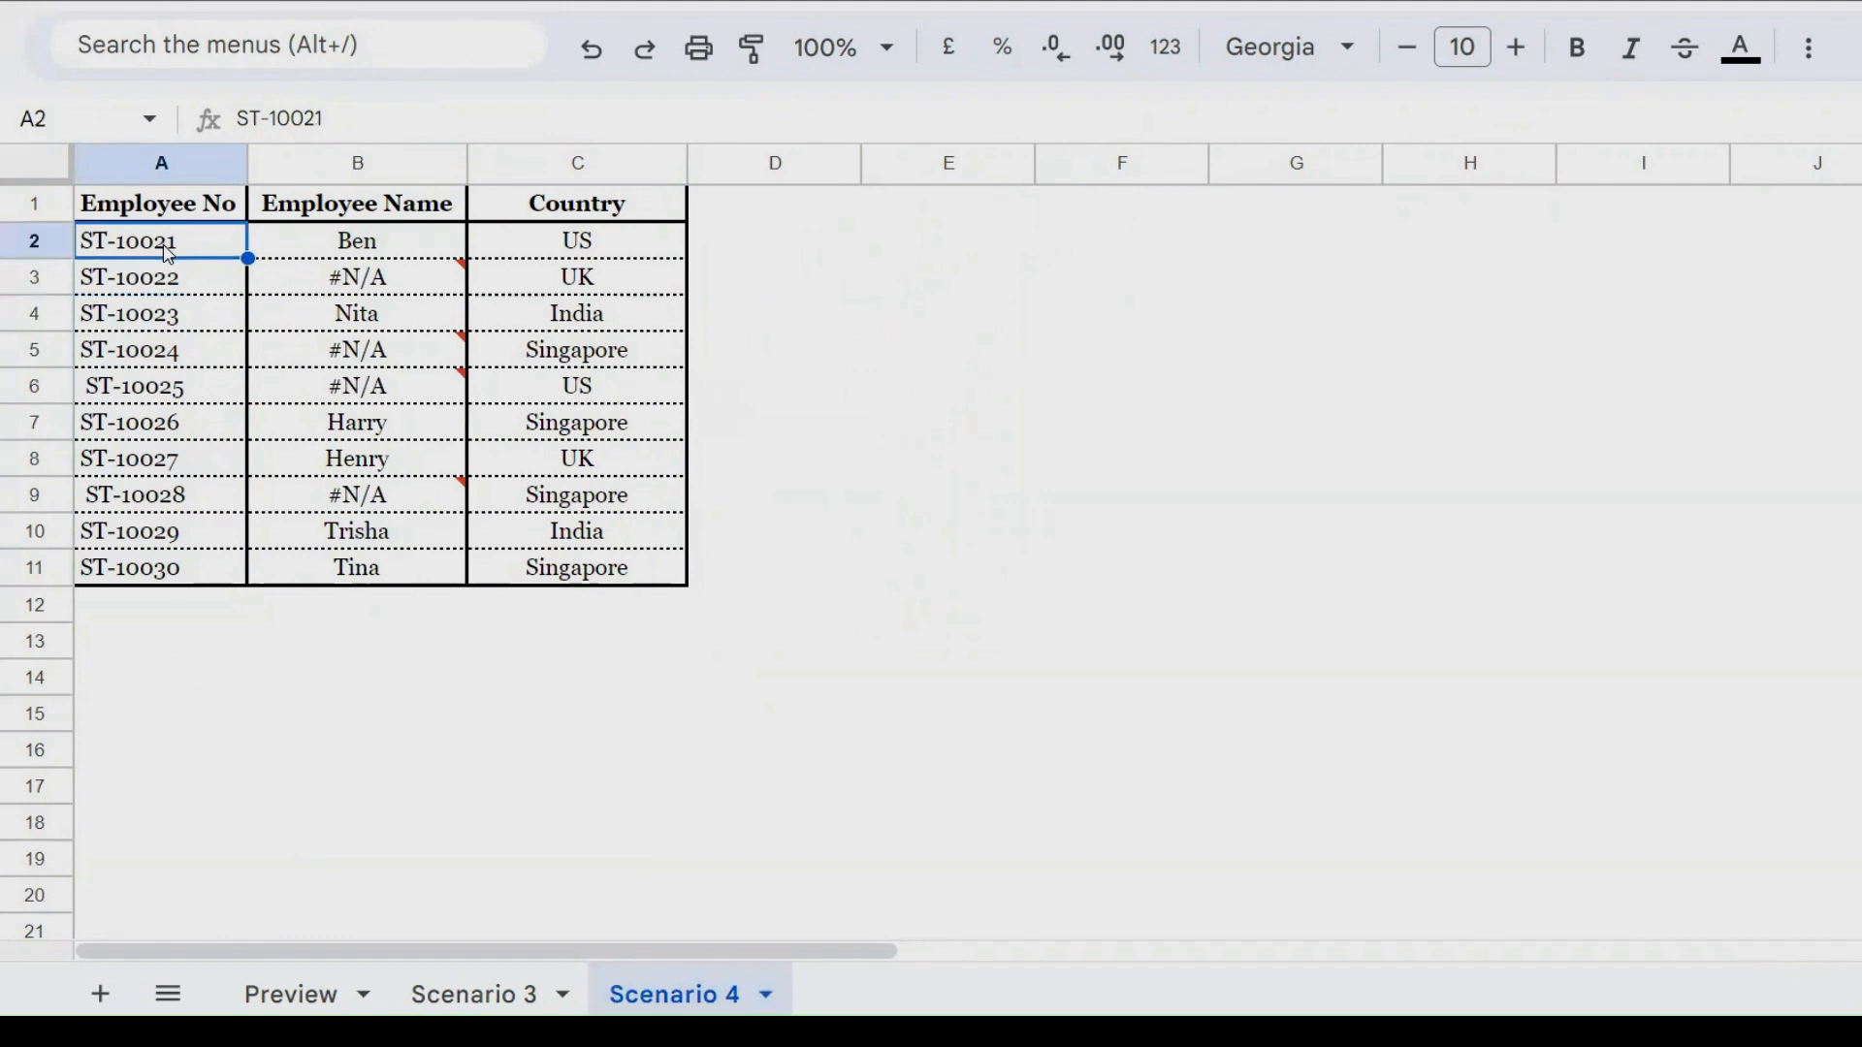
right_click(169, 255)
mouse_move(445, 356)
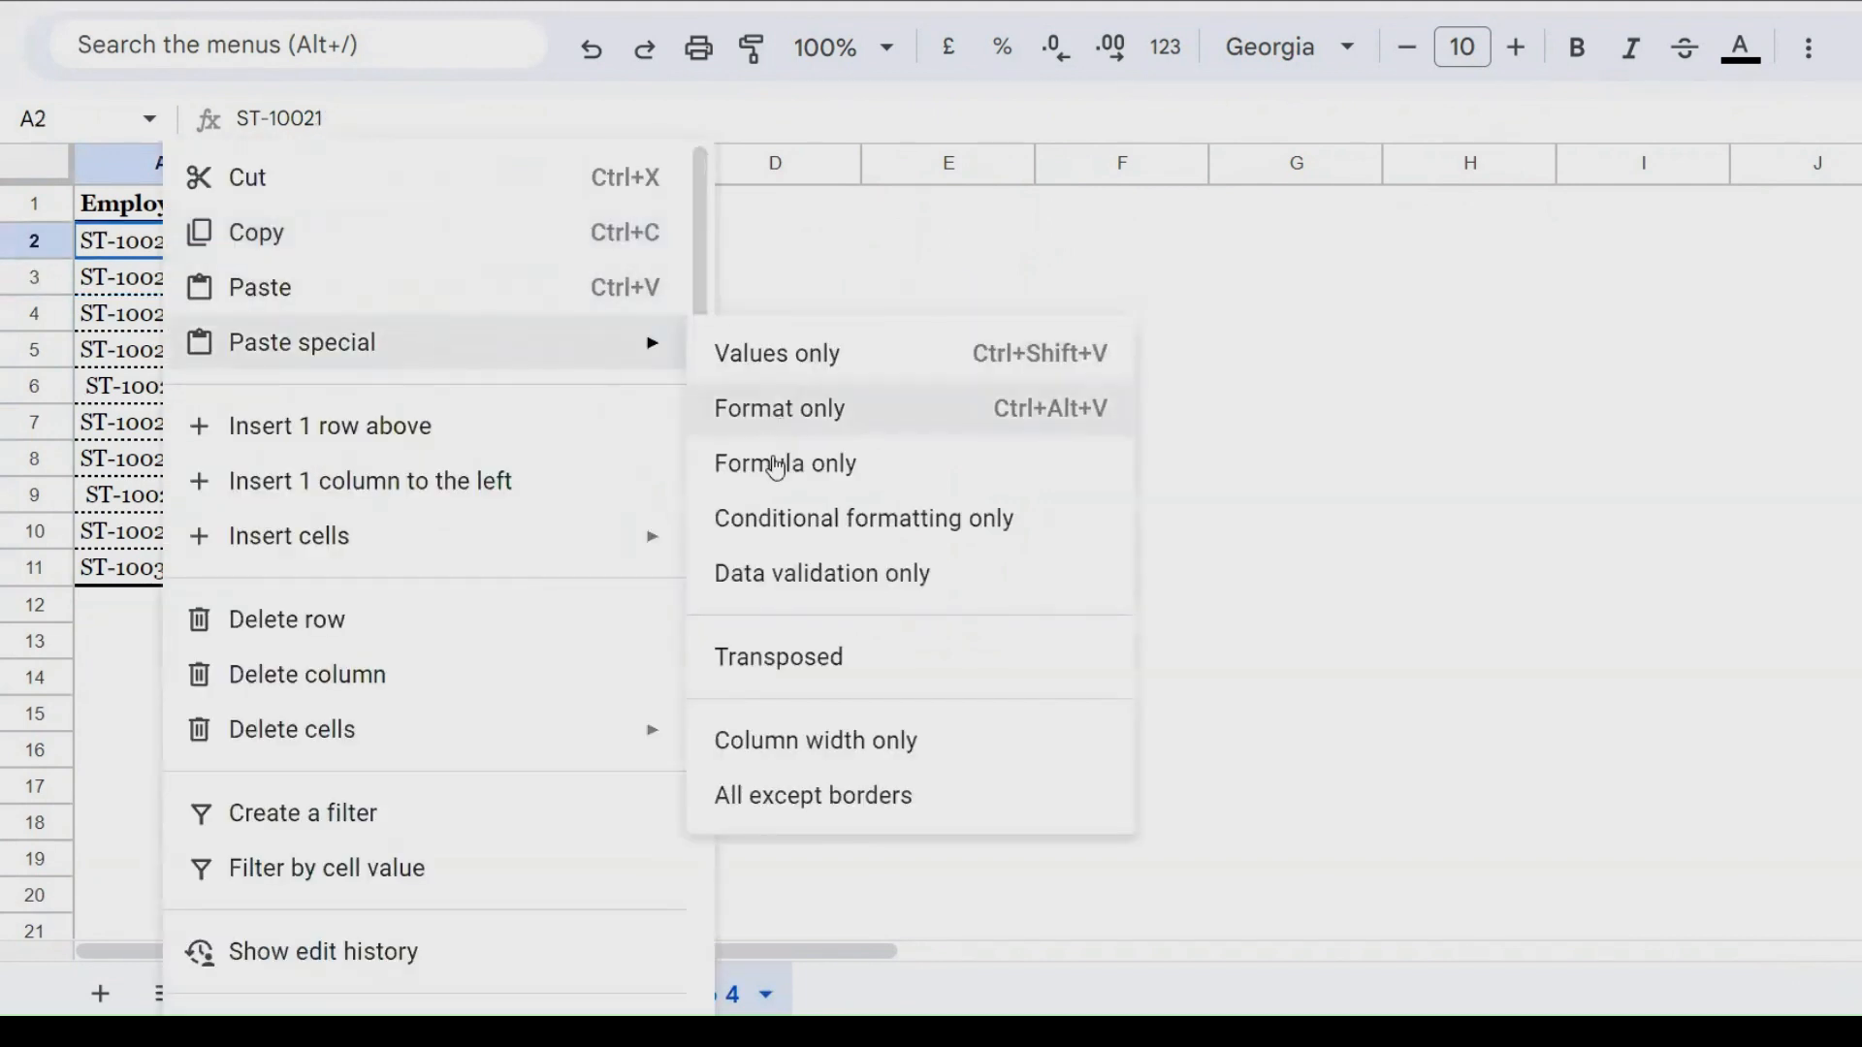
left_click(839, 369)
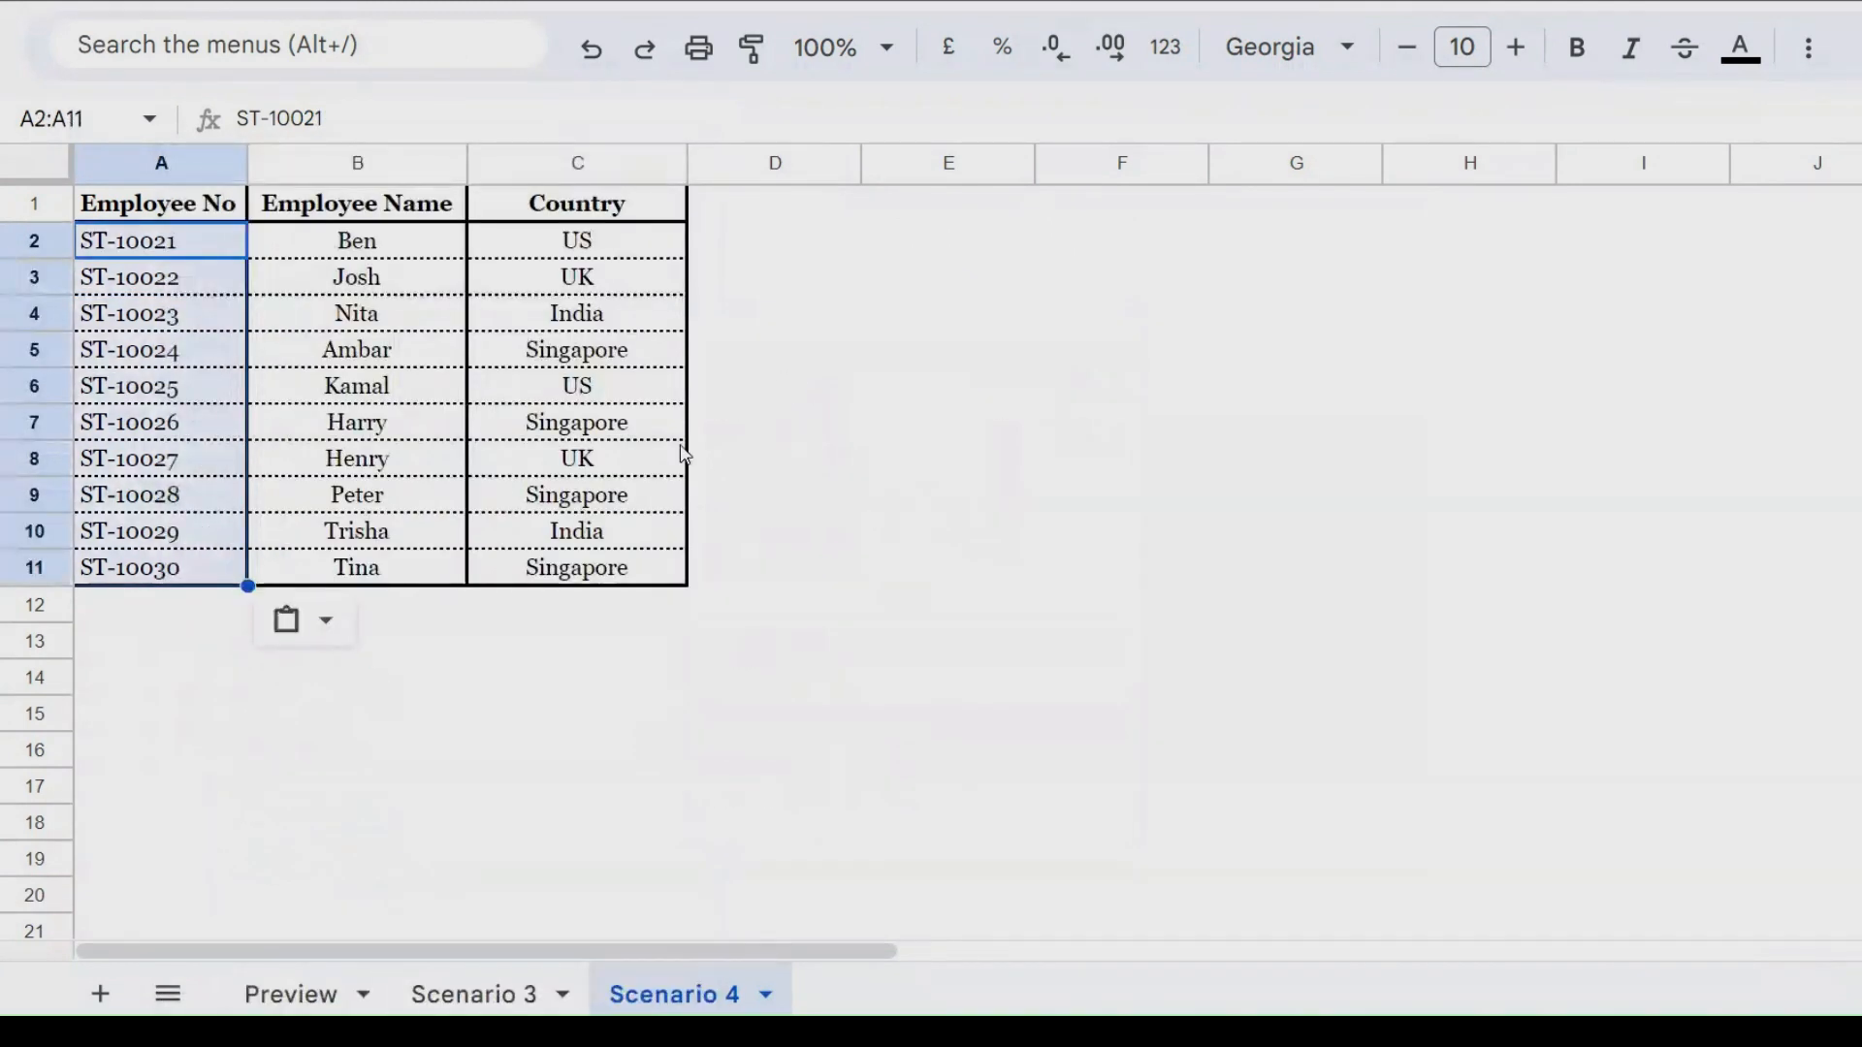
left_click(692, 756)
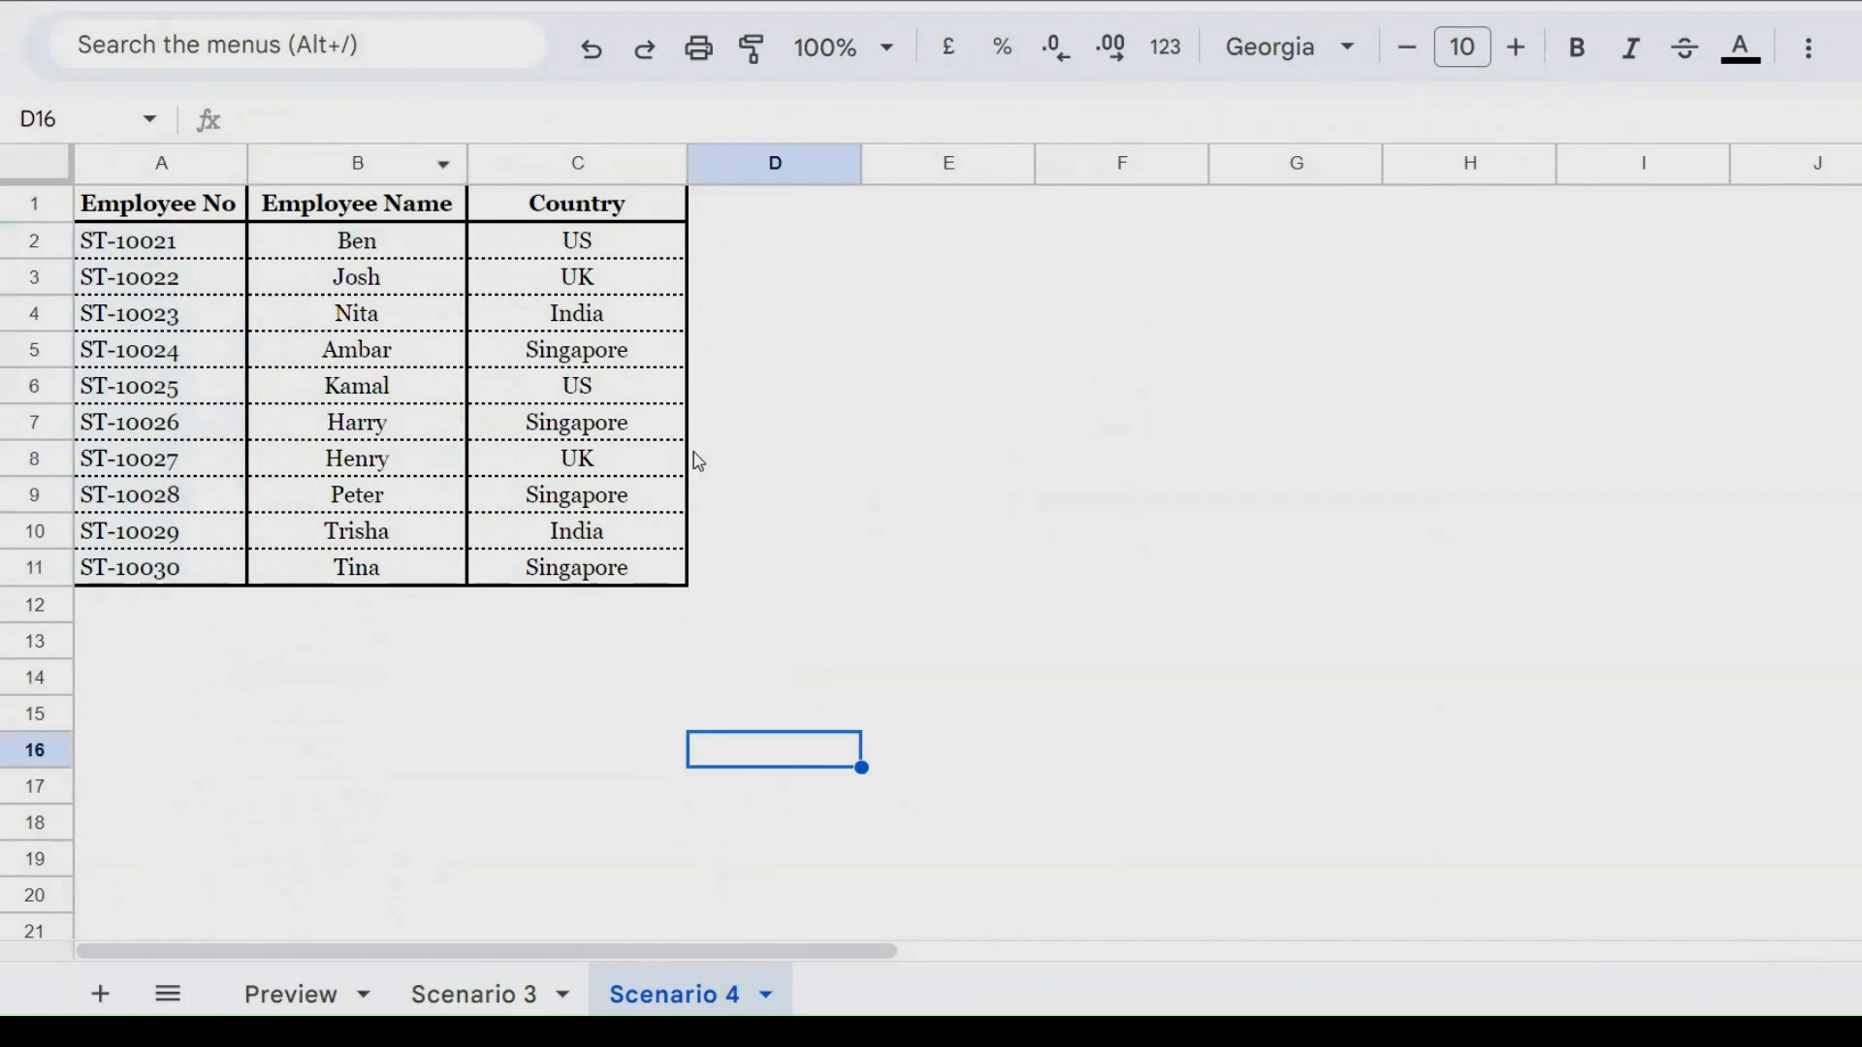